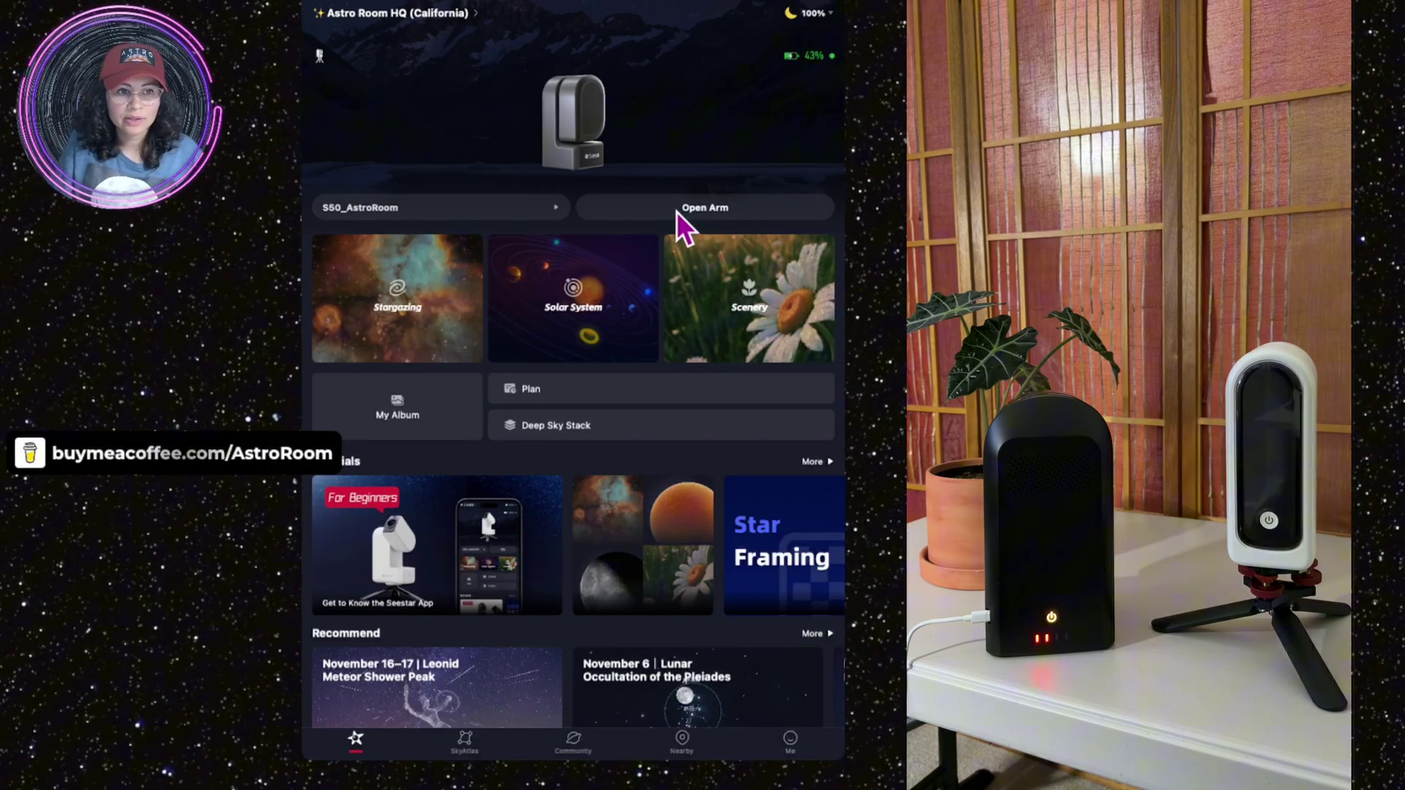
Open the arm of the connected Seestar S50 telescope
left_click(734, 212)
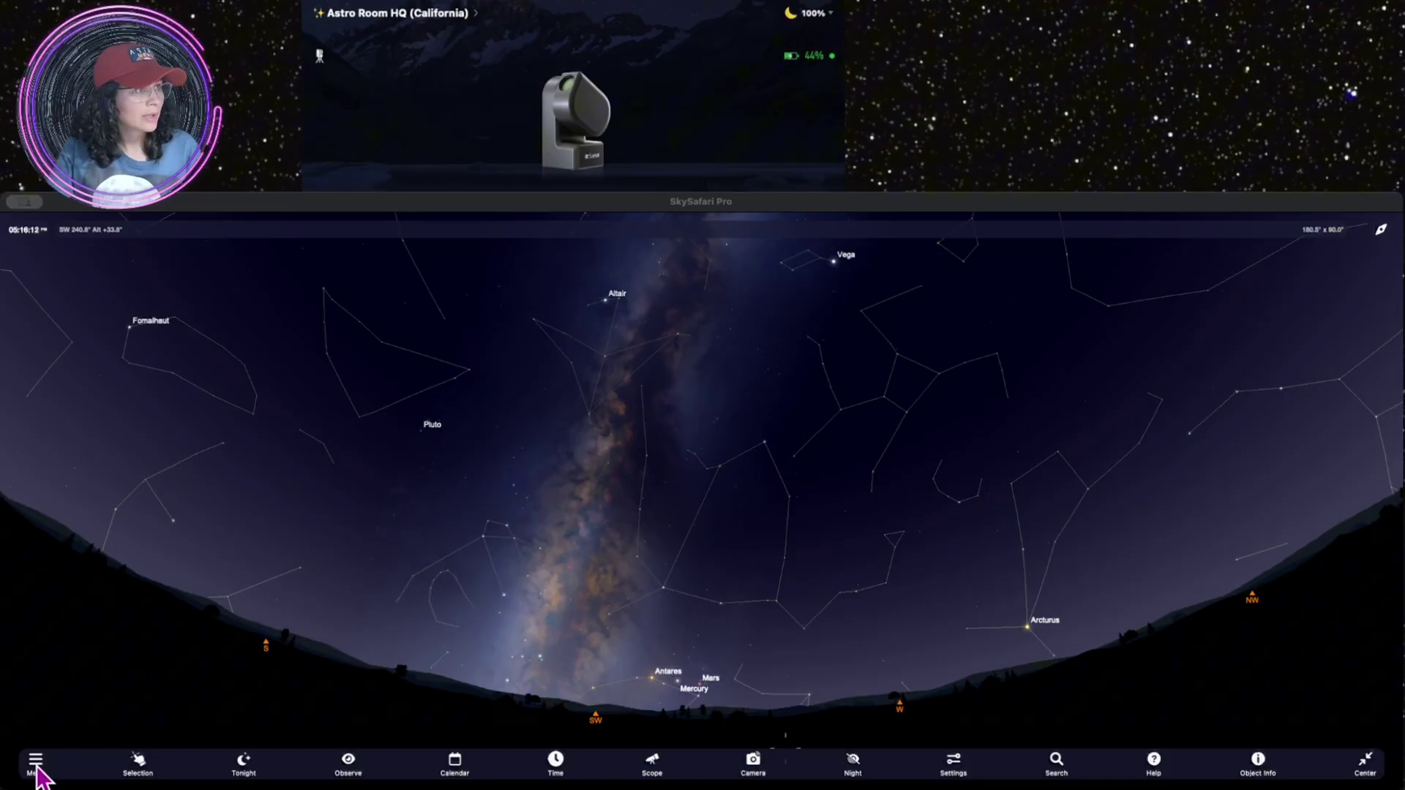
Switch to SkySafari Pro and start adding a telescope preset device with the Other connection type
left_click(36, 762)
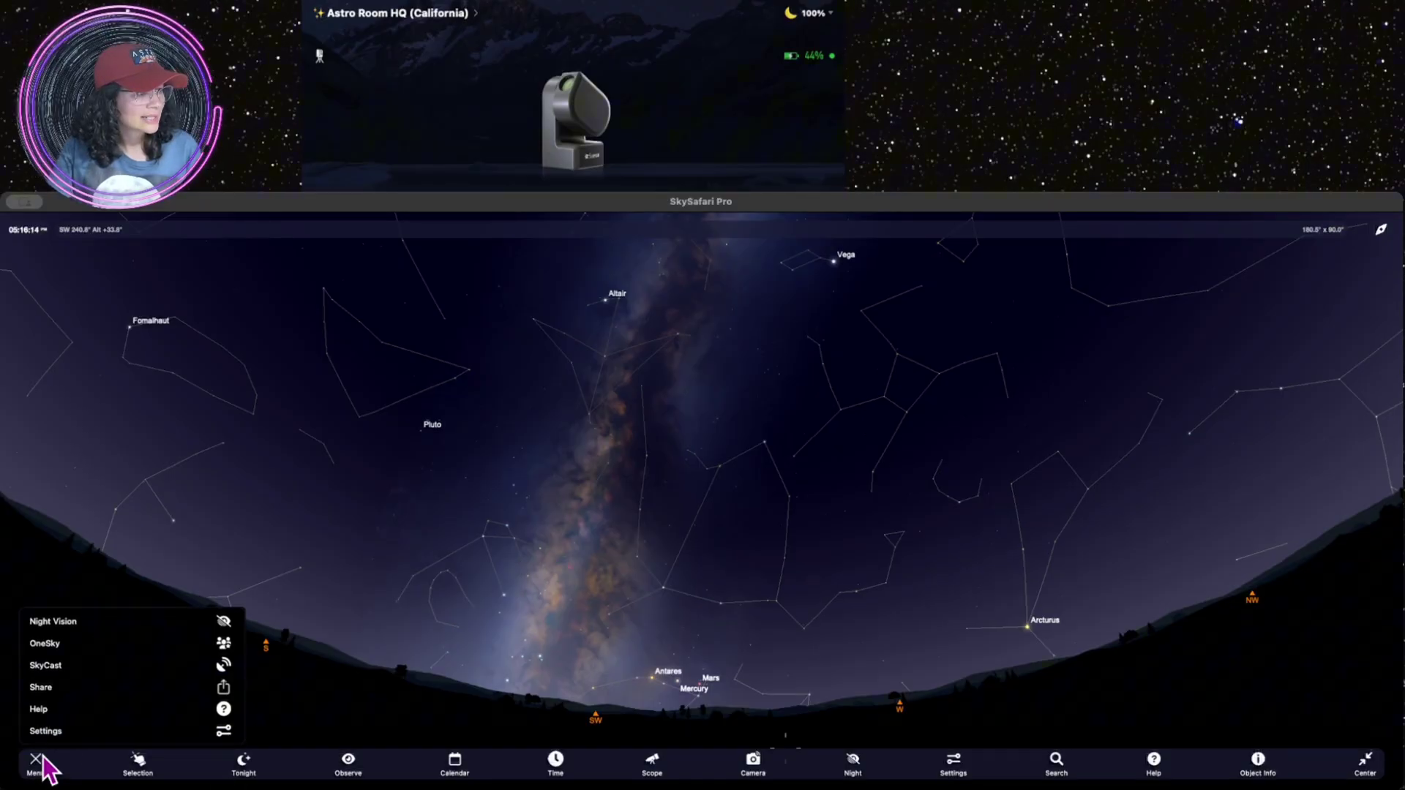
left_click(51, 731)
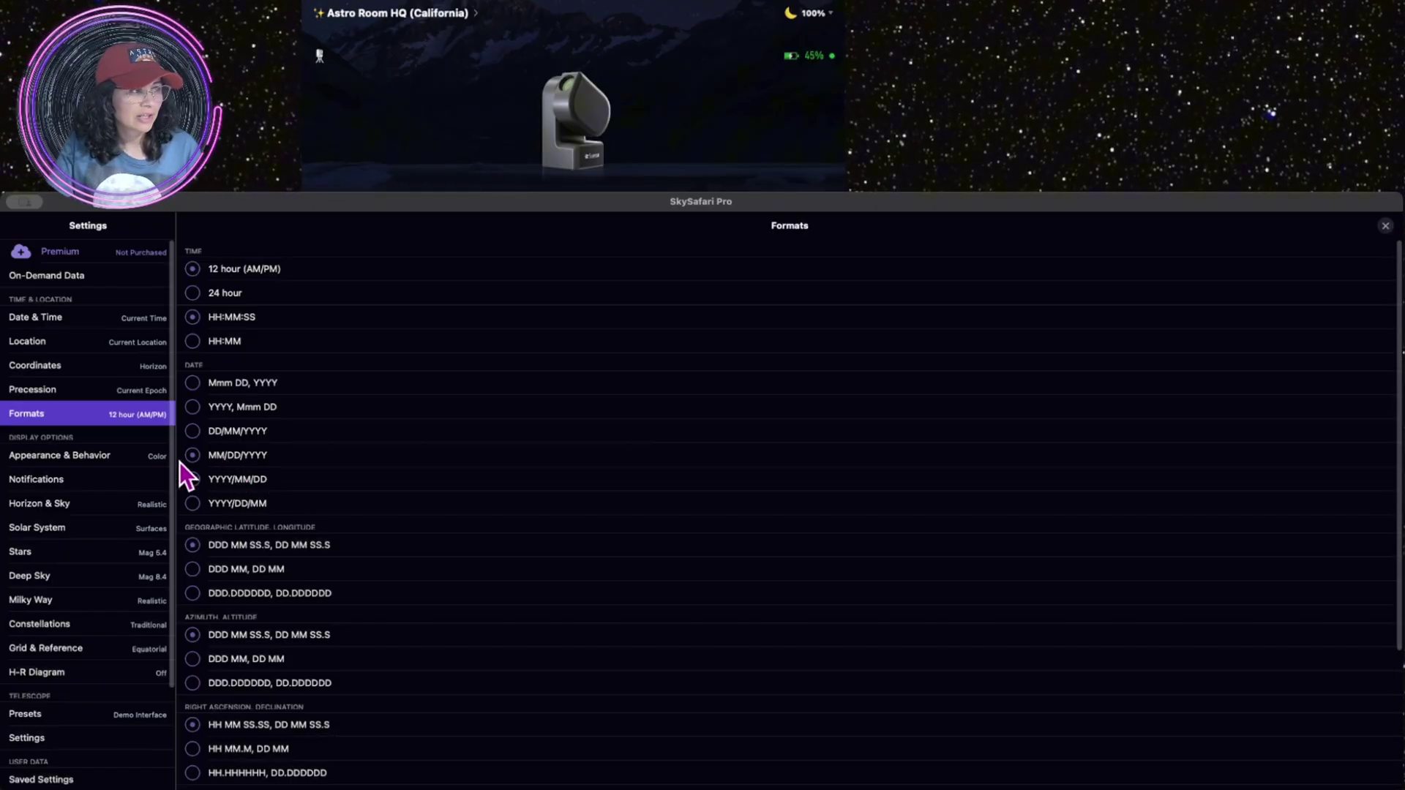
scroll(51, 690, "down", 2)
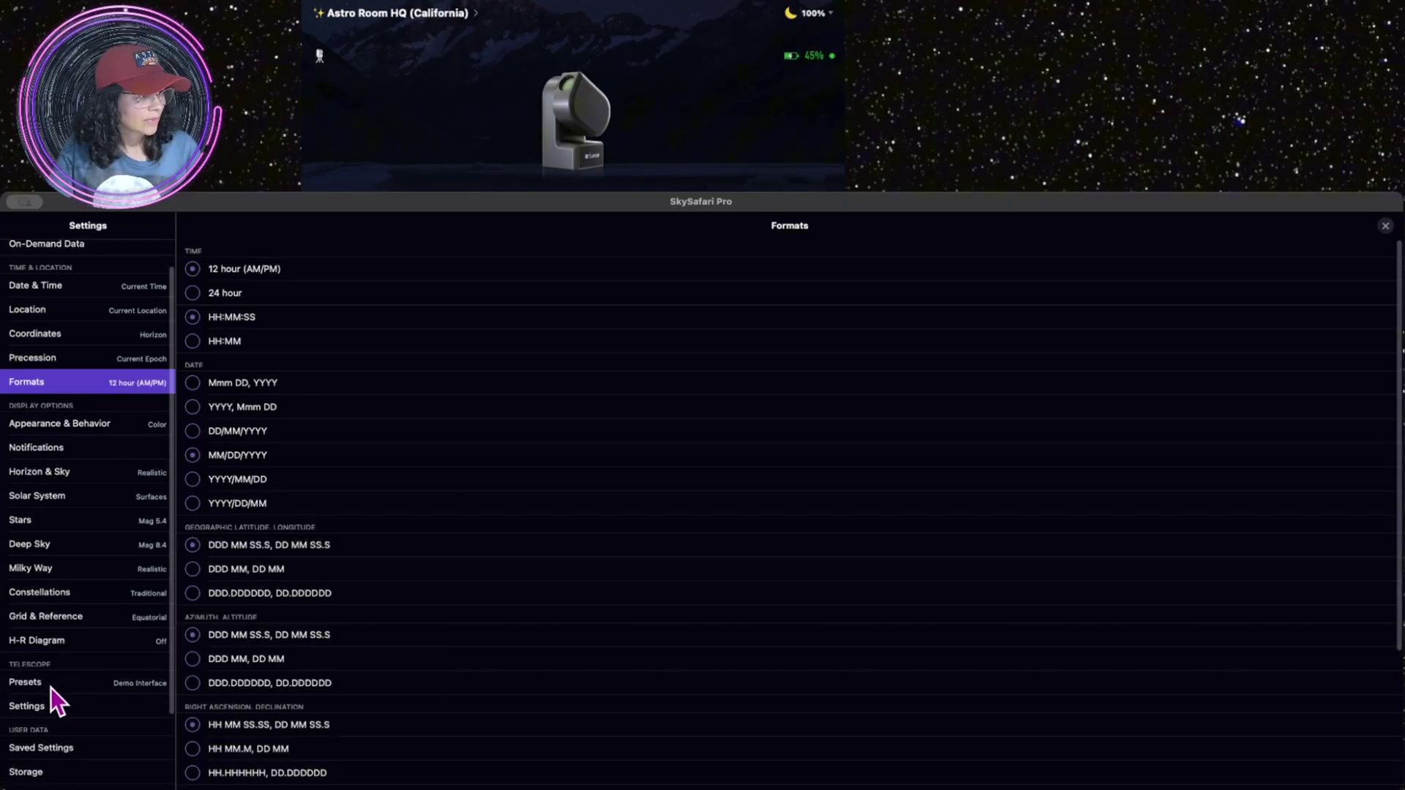
left_click(52, 682)
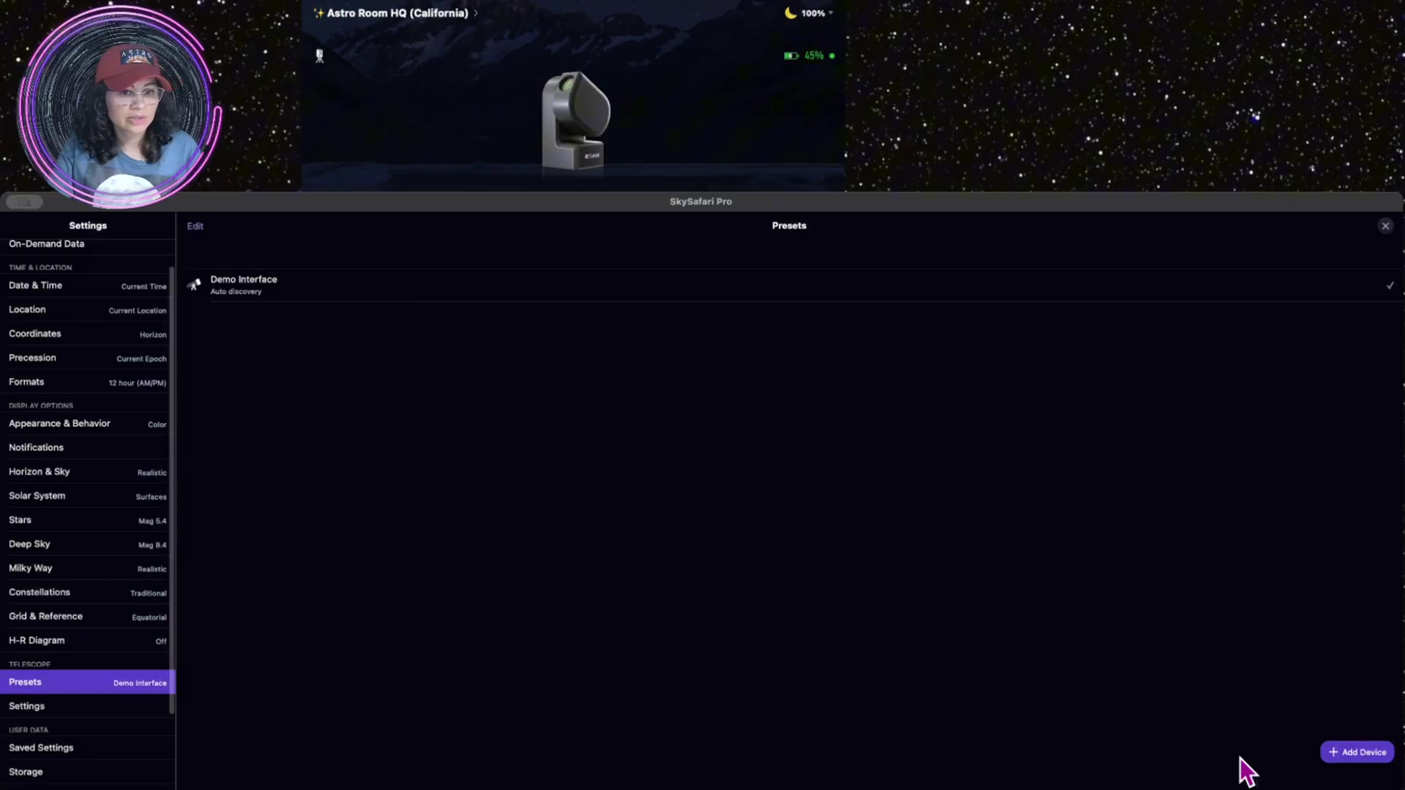
left_click(1347, 756)
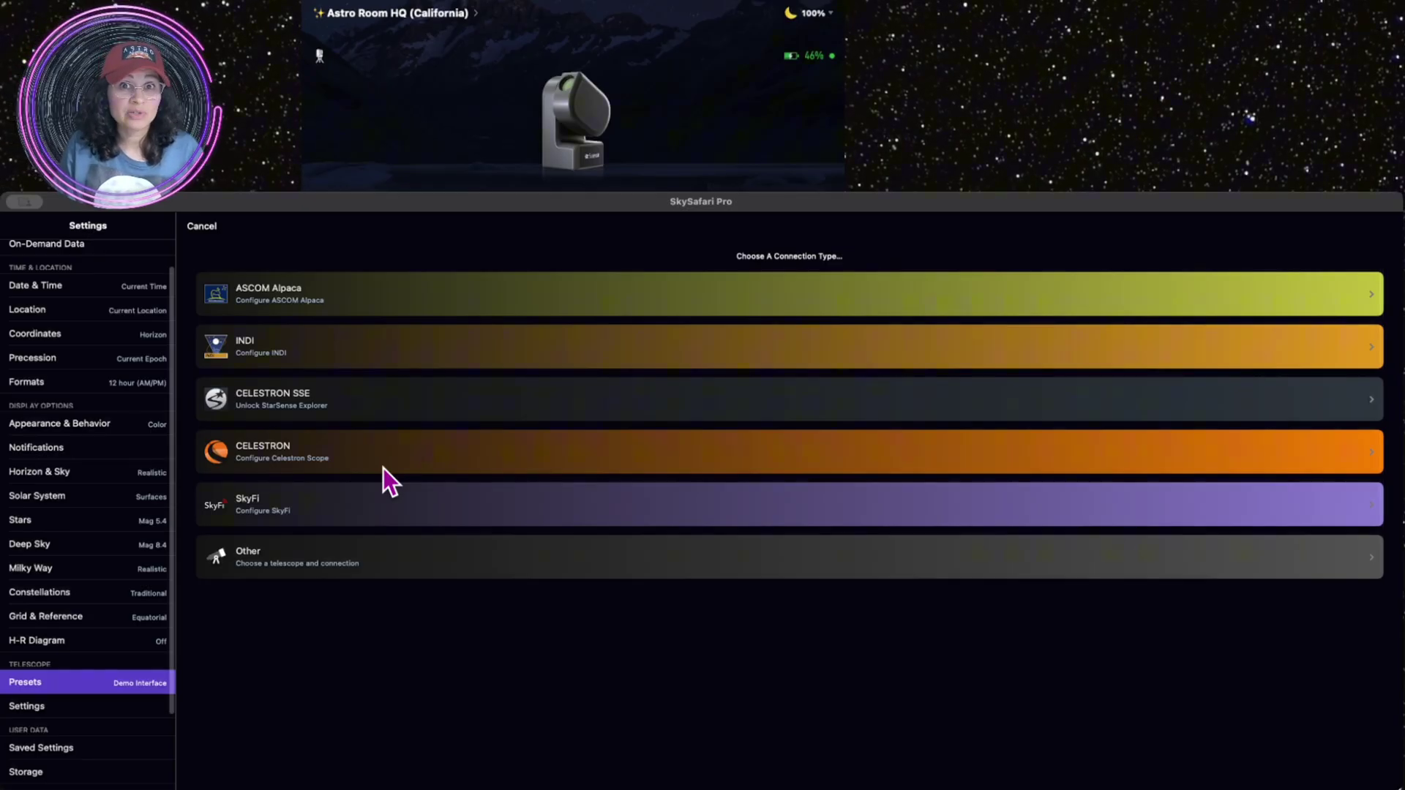
left_click(342, 564)
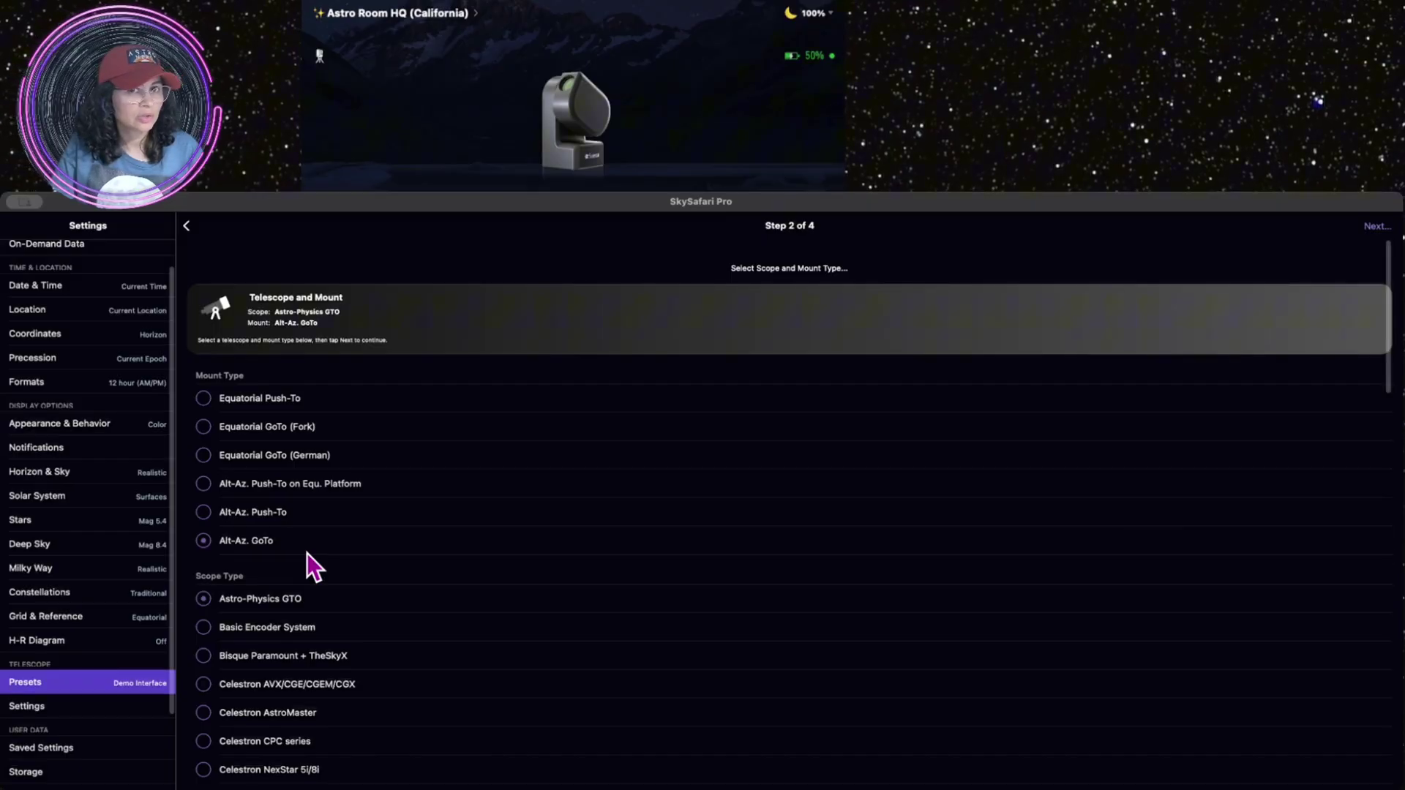
Choose Meade LX200 Classic as the scope type with the Alt-Az. GoTo mount and continue to the network connection settings
scroll(341, 554, "down", 1)
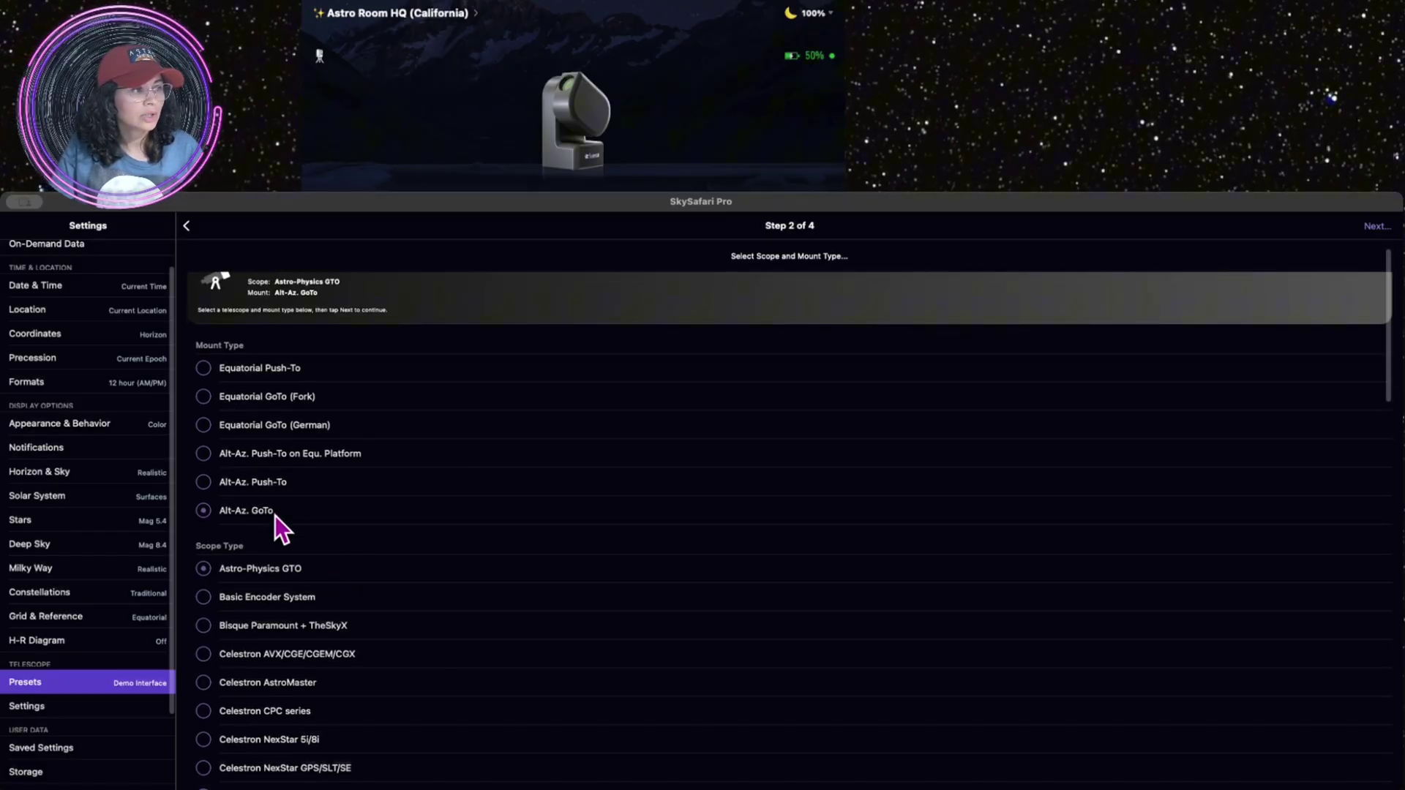
scroll(345, 560, "down", 10)
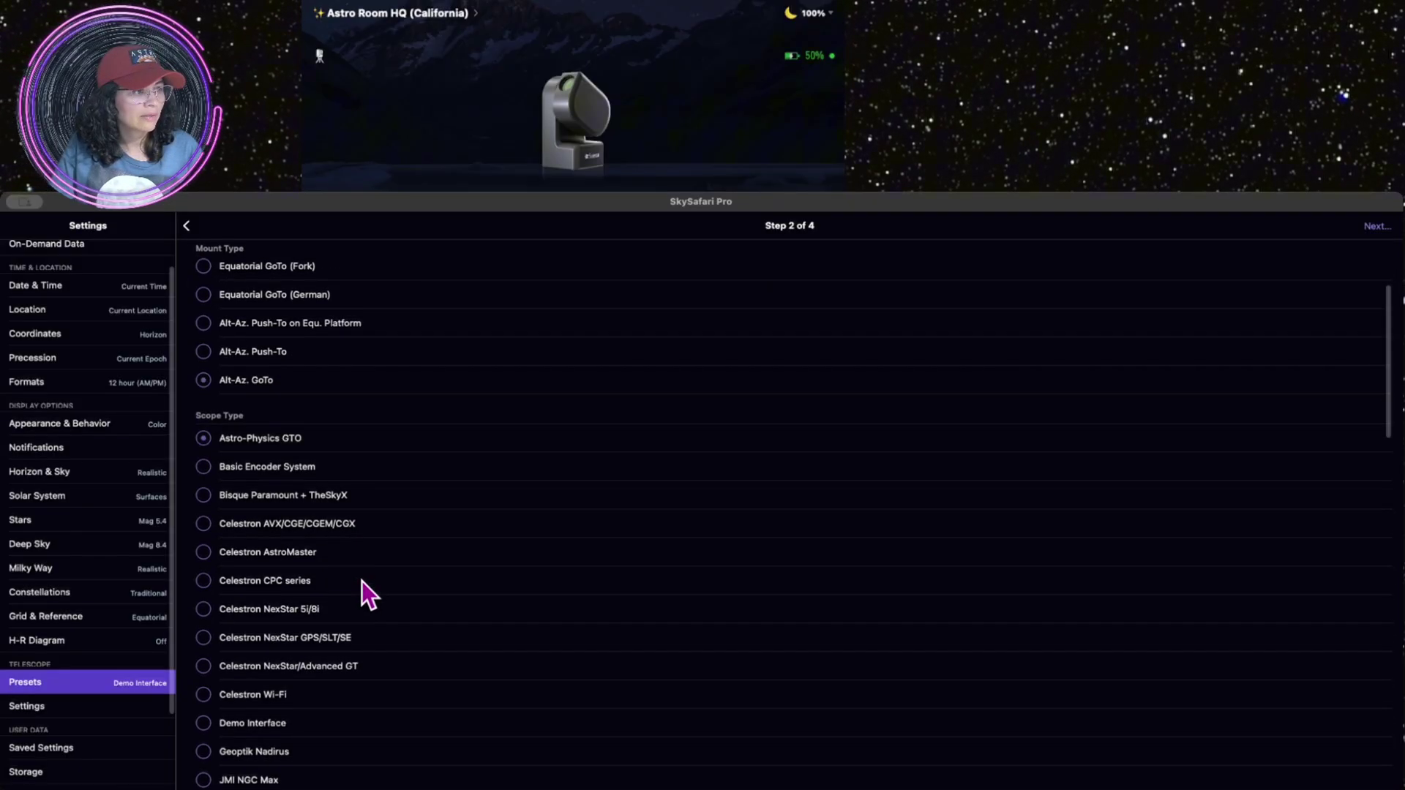
scroll(363, 584, "down", 7)
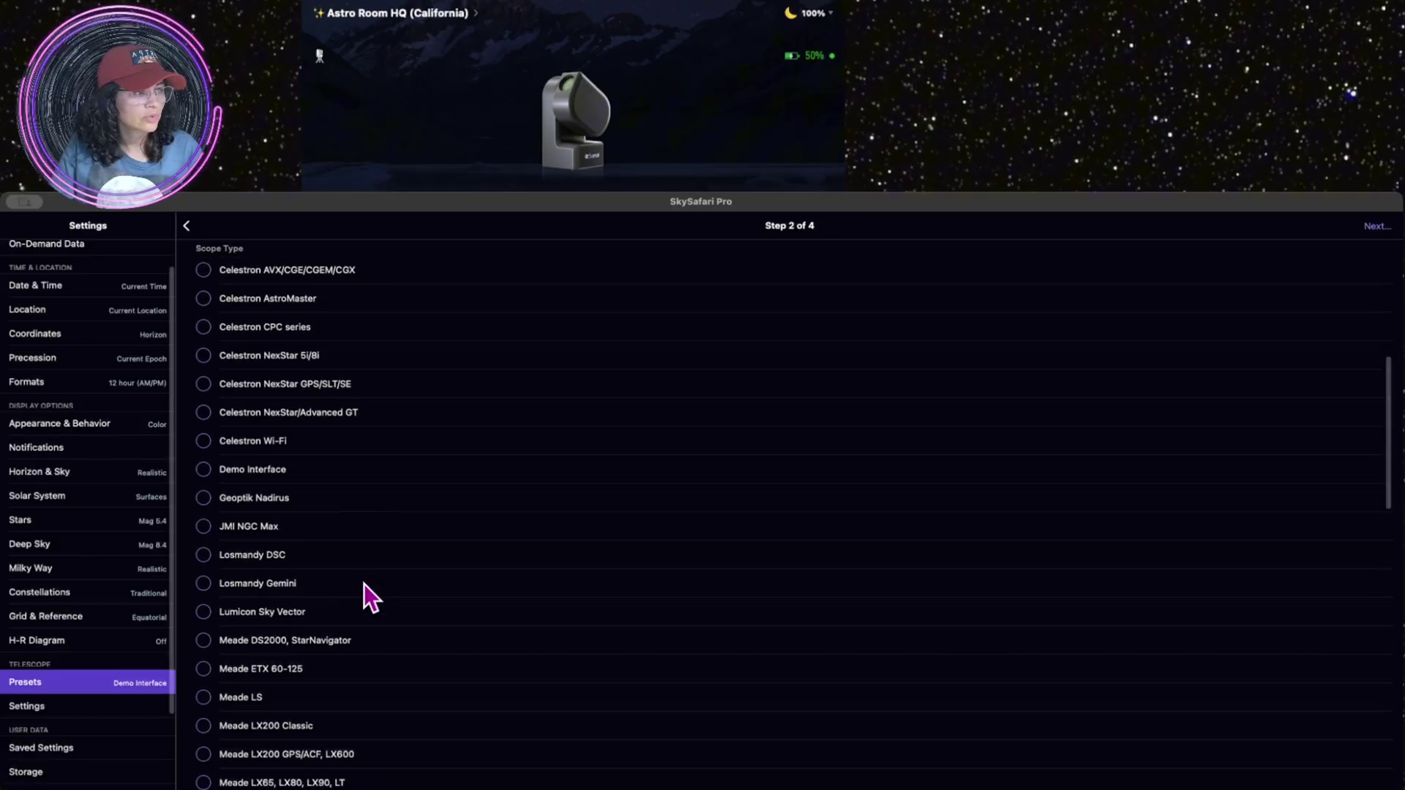
scroll(365, 586, "down", 8)
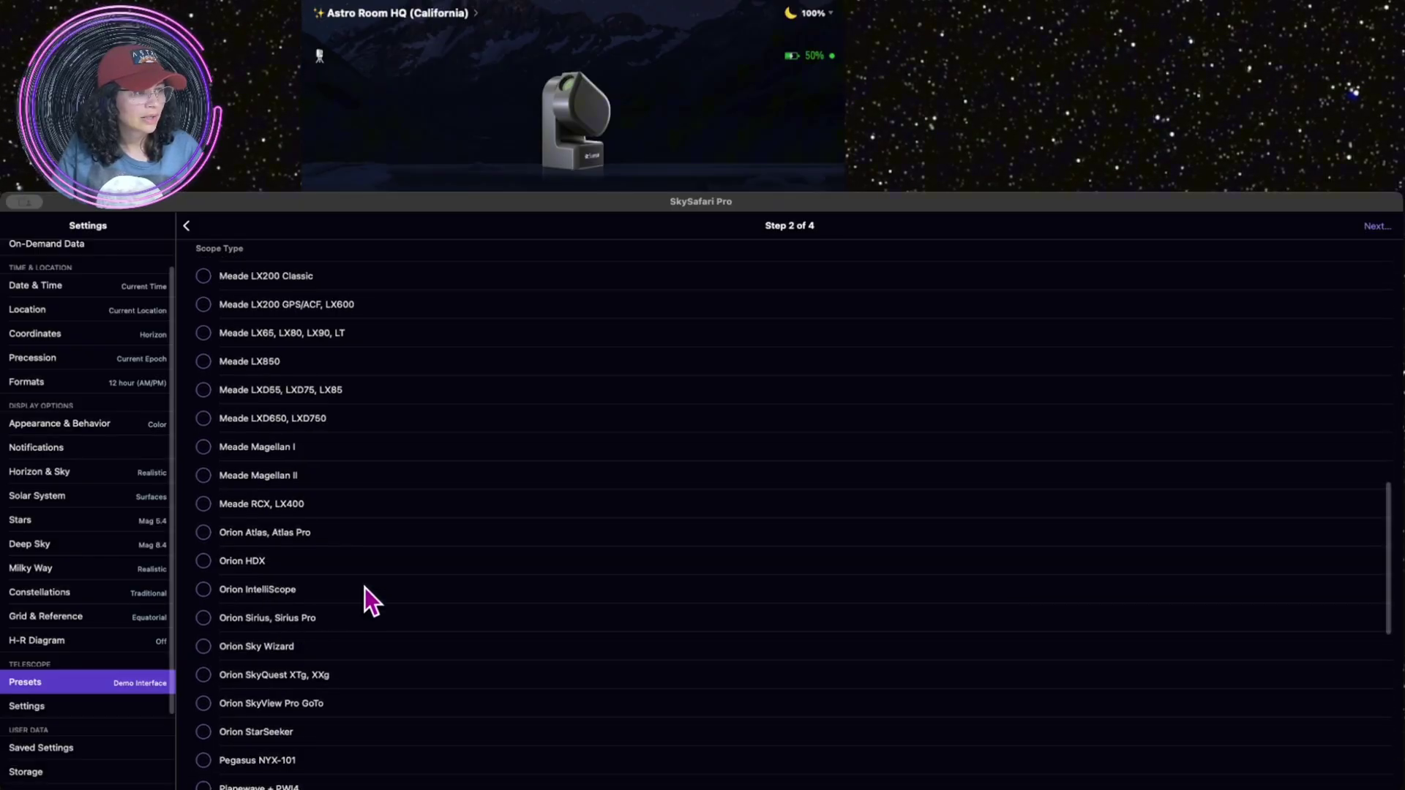
scroll(365, 589, "up", 2)
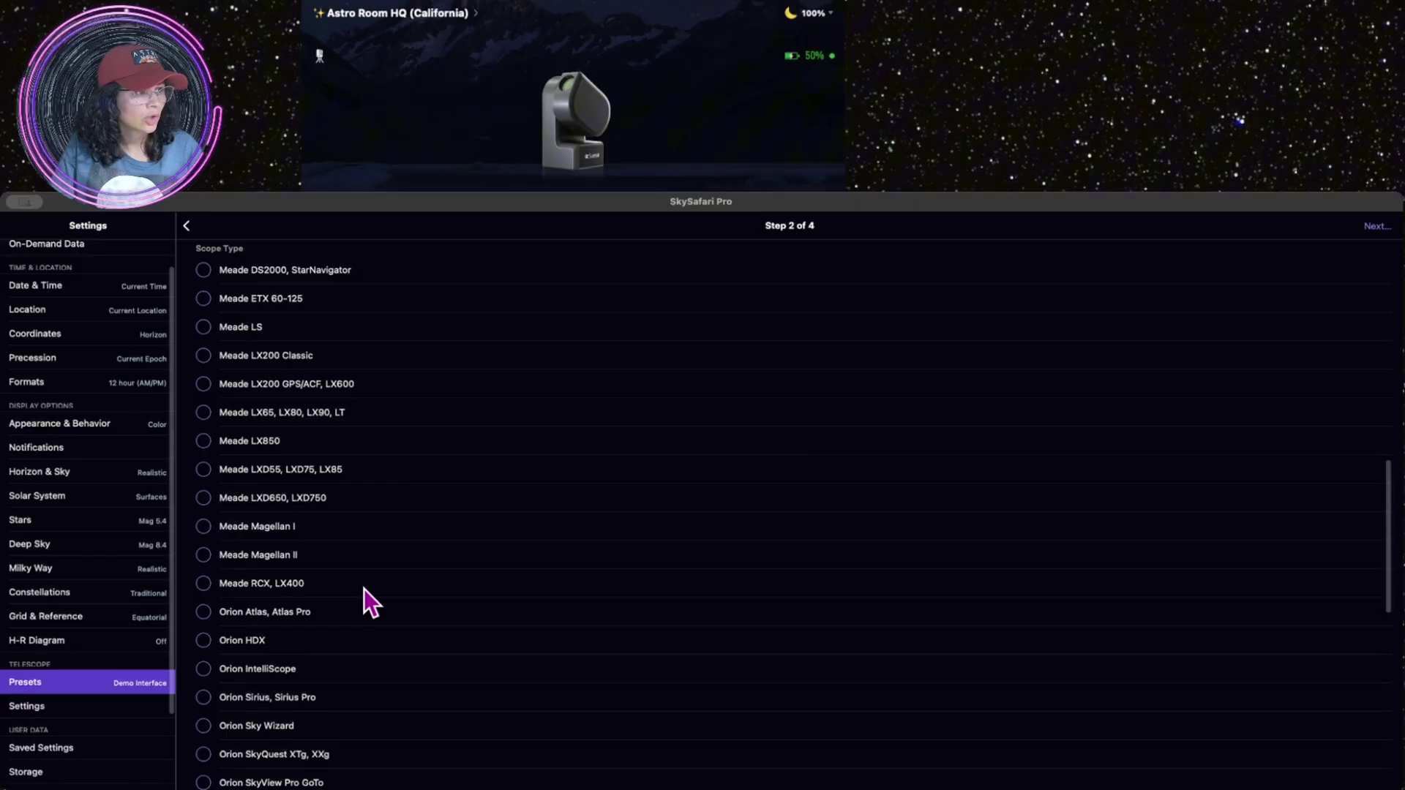
scroll(363, 590, "down", 2)
scroll(363, 588, "up", 2)
scroll(363, 588, "up", 1)
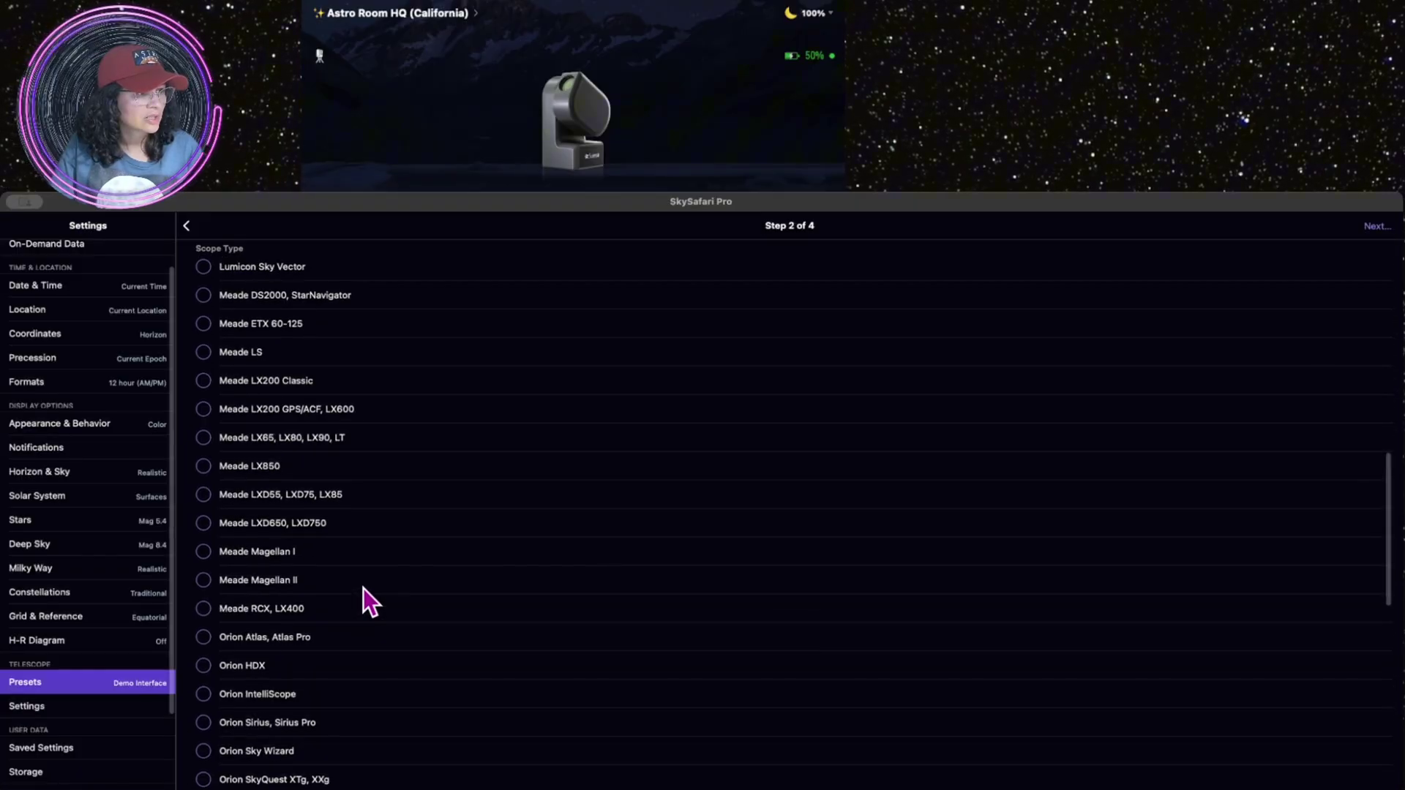
scroll(363, 589, "up", 5)
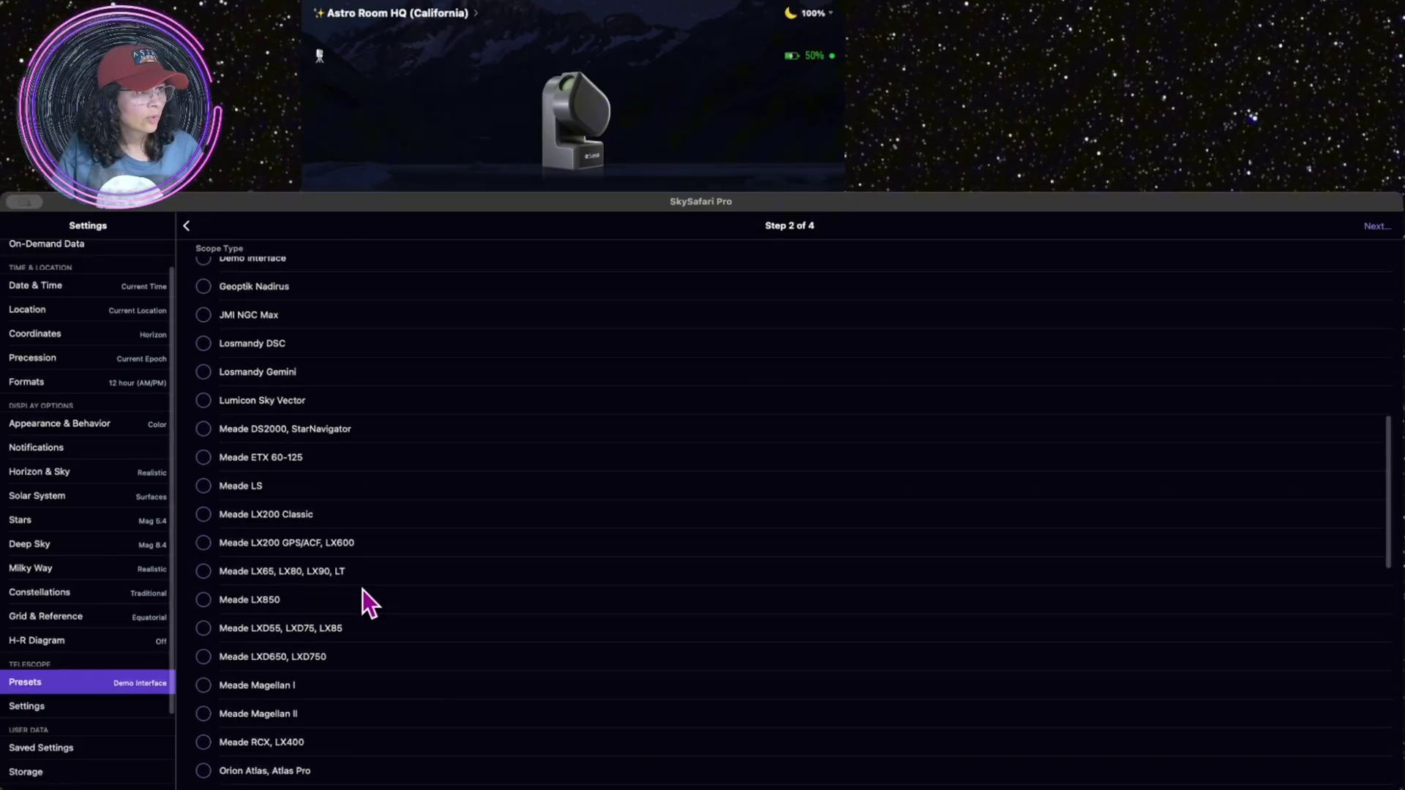
scroll(361, 590, "up", 1)
scroll(361, 590, "down", 4)
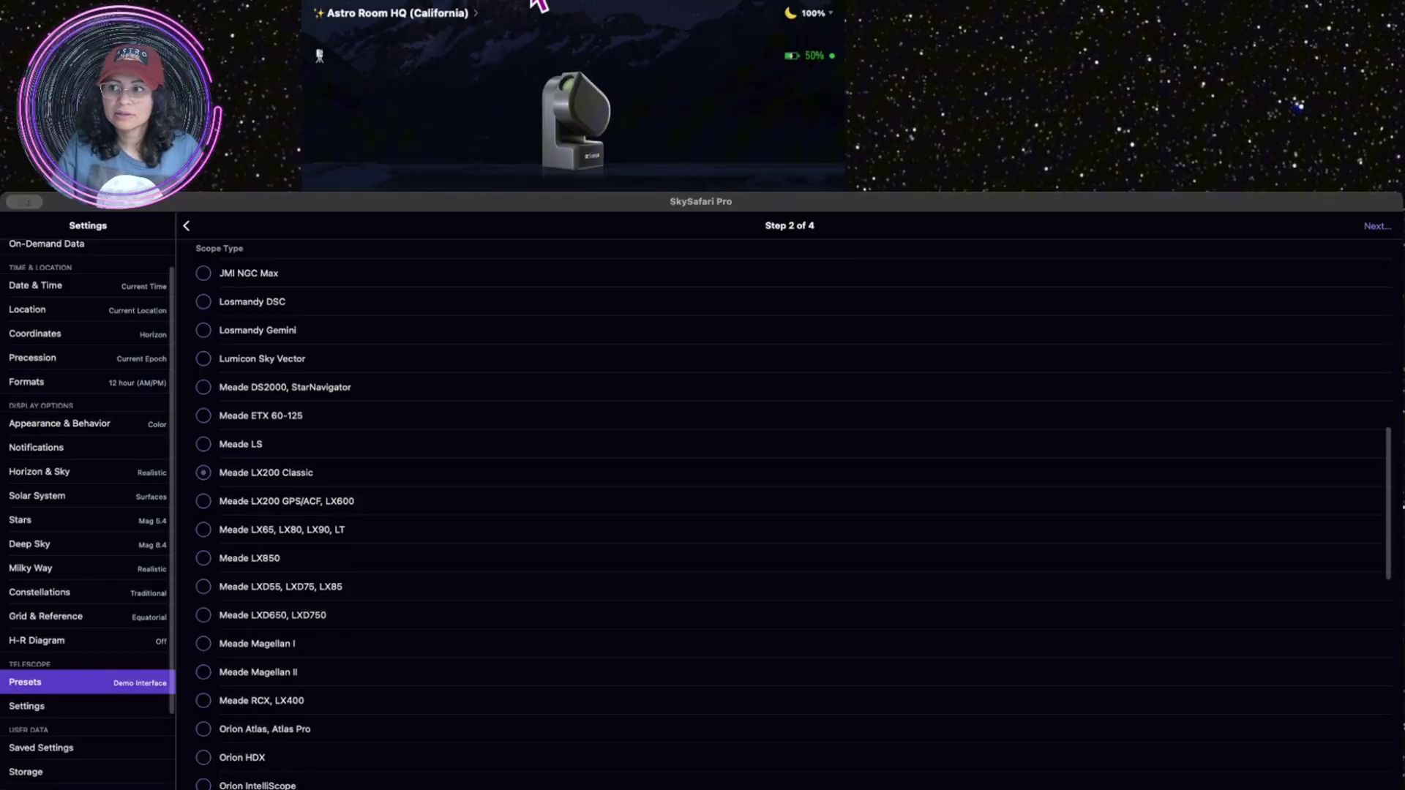
key("Return")
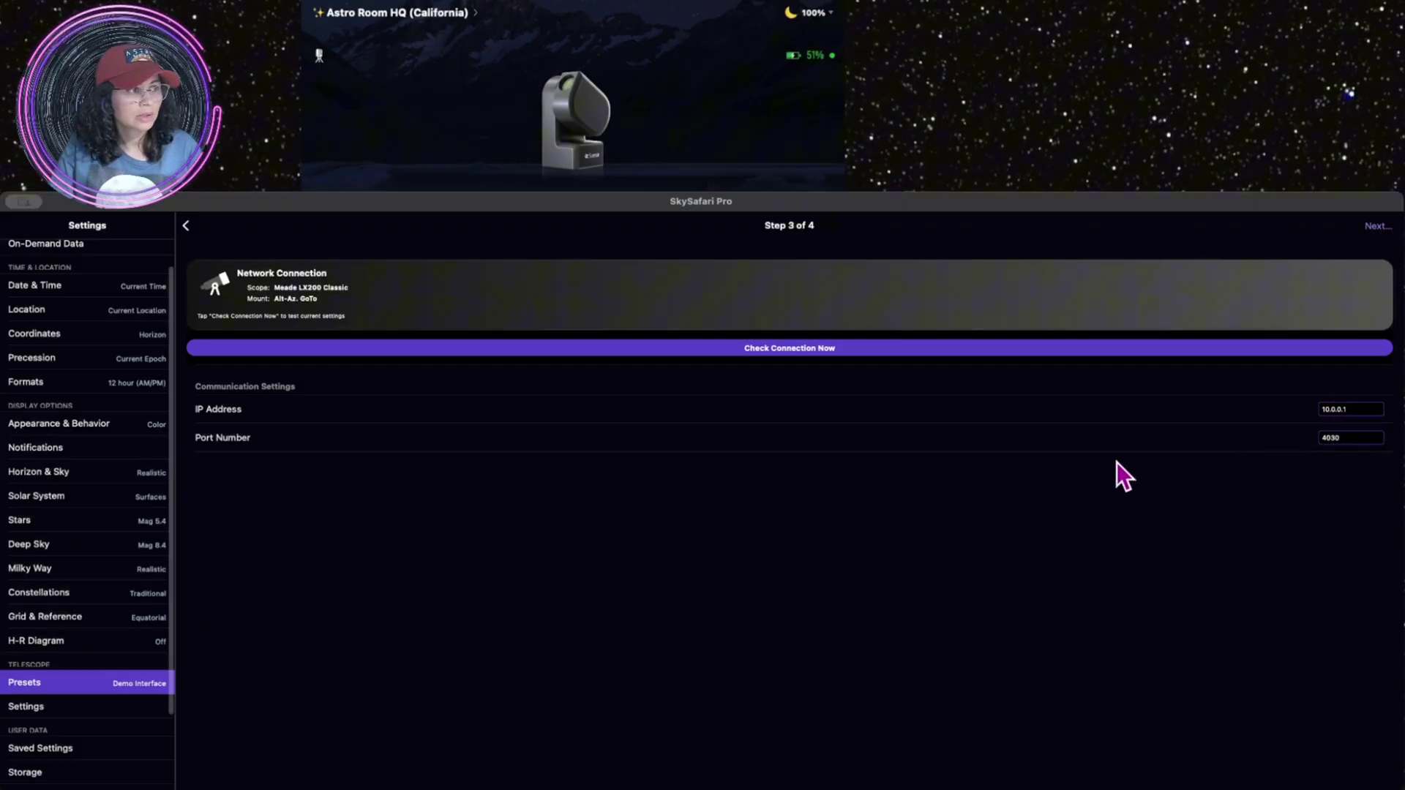
Check the telescope's network connection at 10.0.0.1, port 4030, and continue to the telescope options
left_click(739, 350)
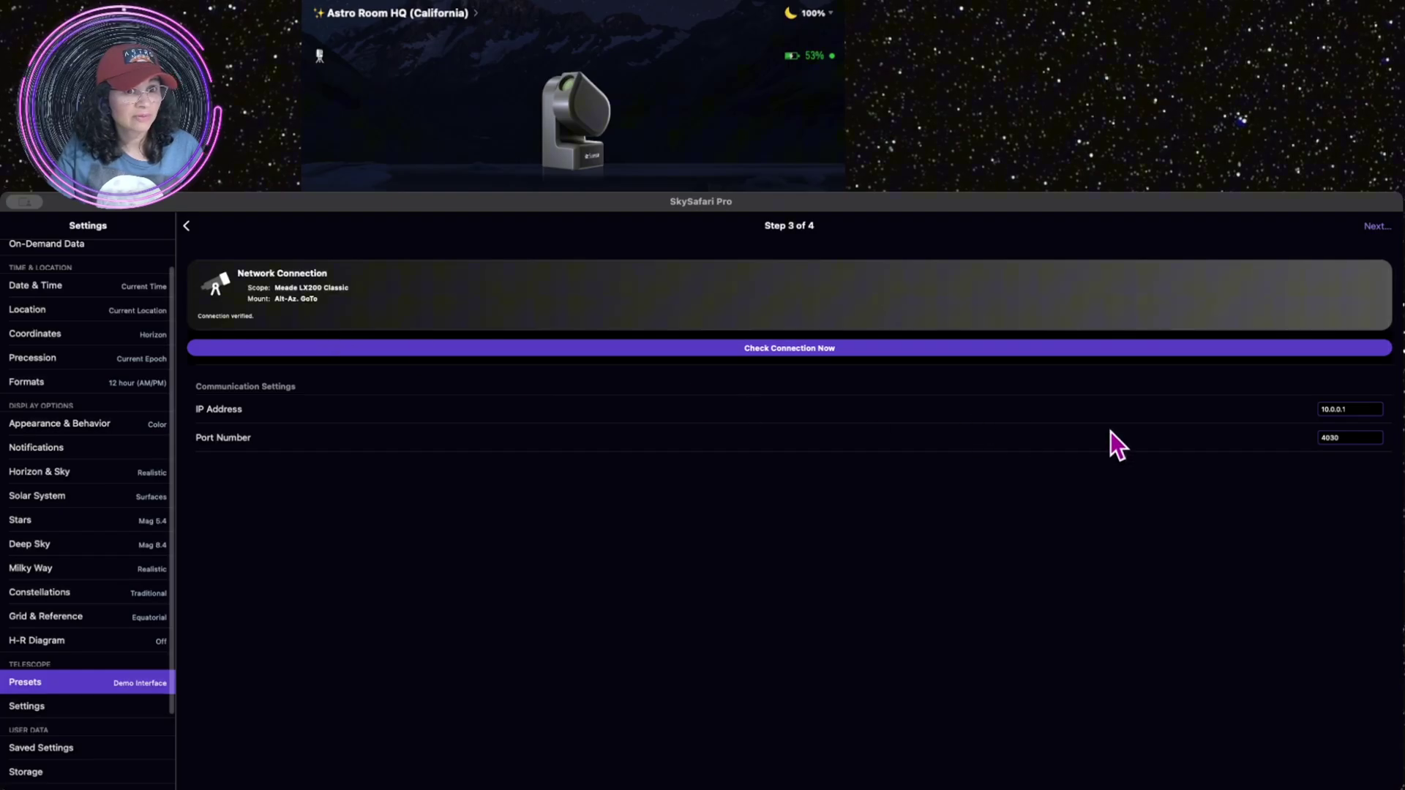
left_click(862, 351)
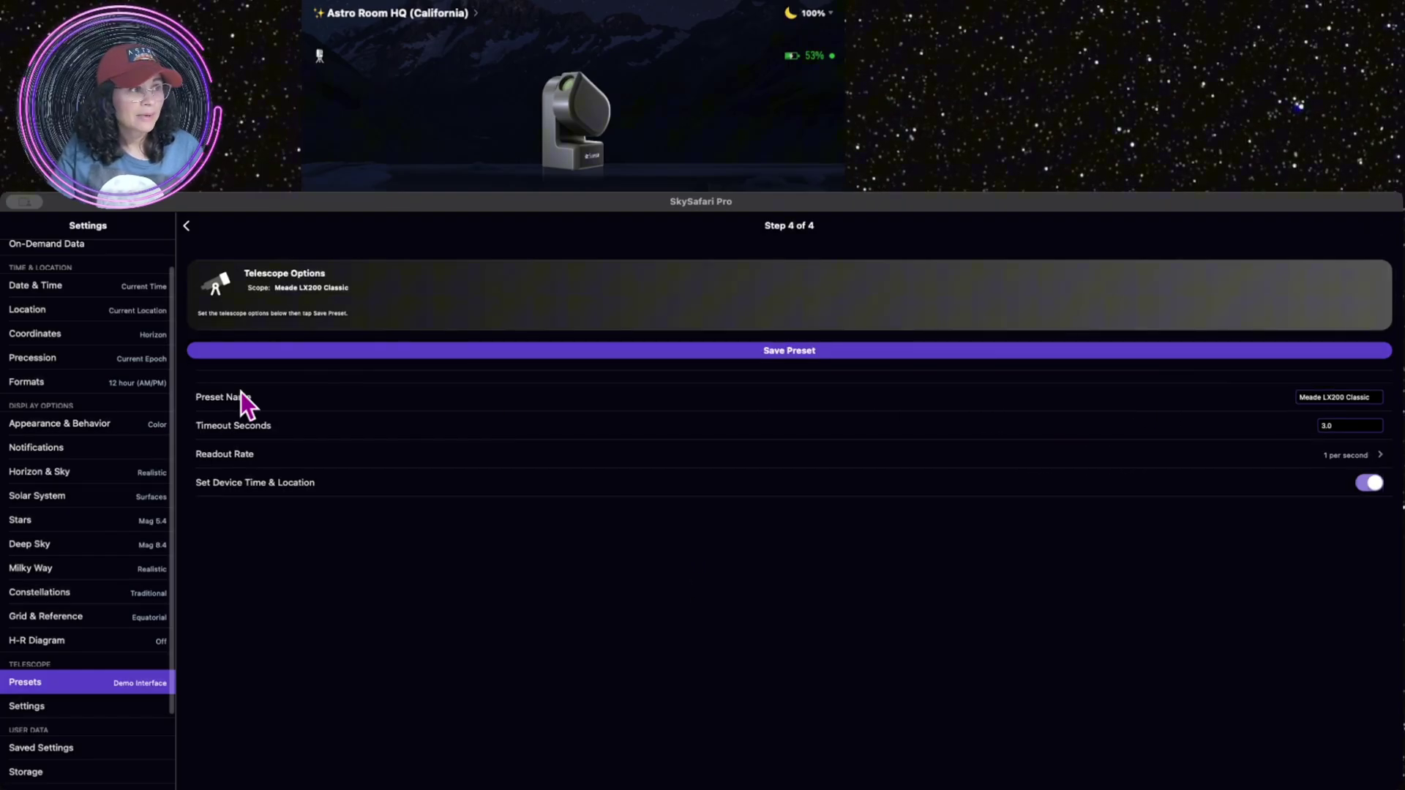
Name the telescope preset "Seestar s50" and save it
left_click(1332, 398)
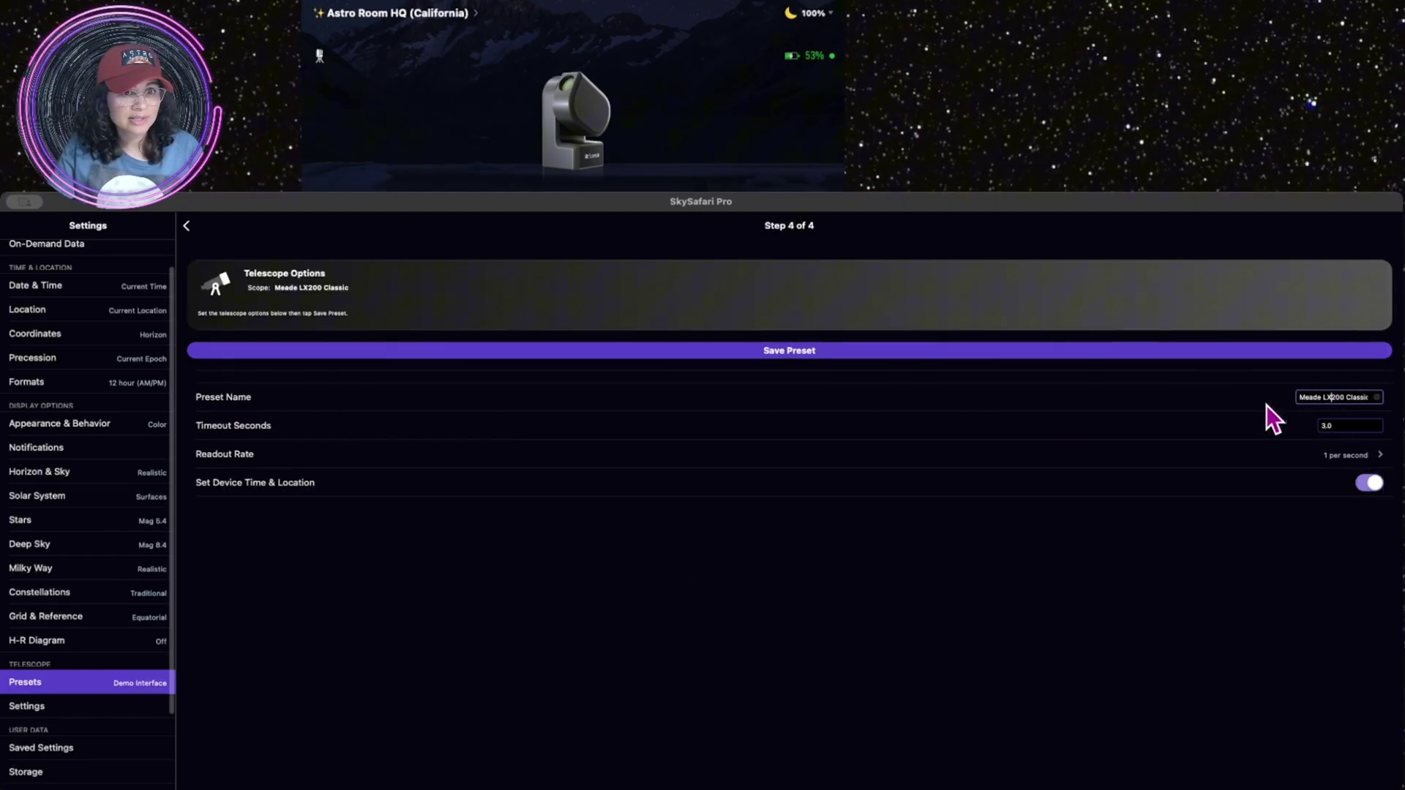
triple_click(1337, 397)
type("Seestar s50")
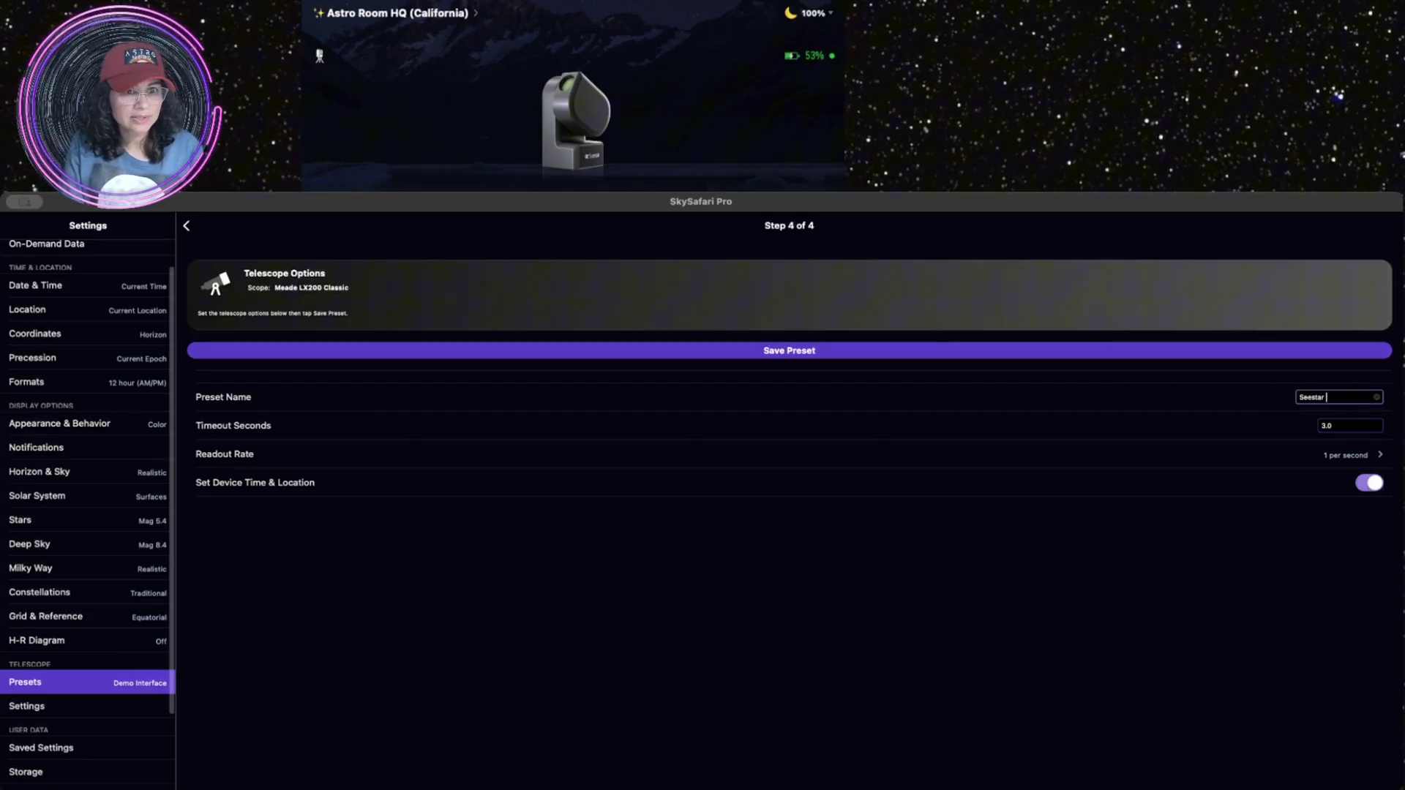
left_click(956, 353)
Make the Seestar s50 preset the active telescope preset and close the settings
left_click(1367, 322)
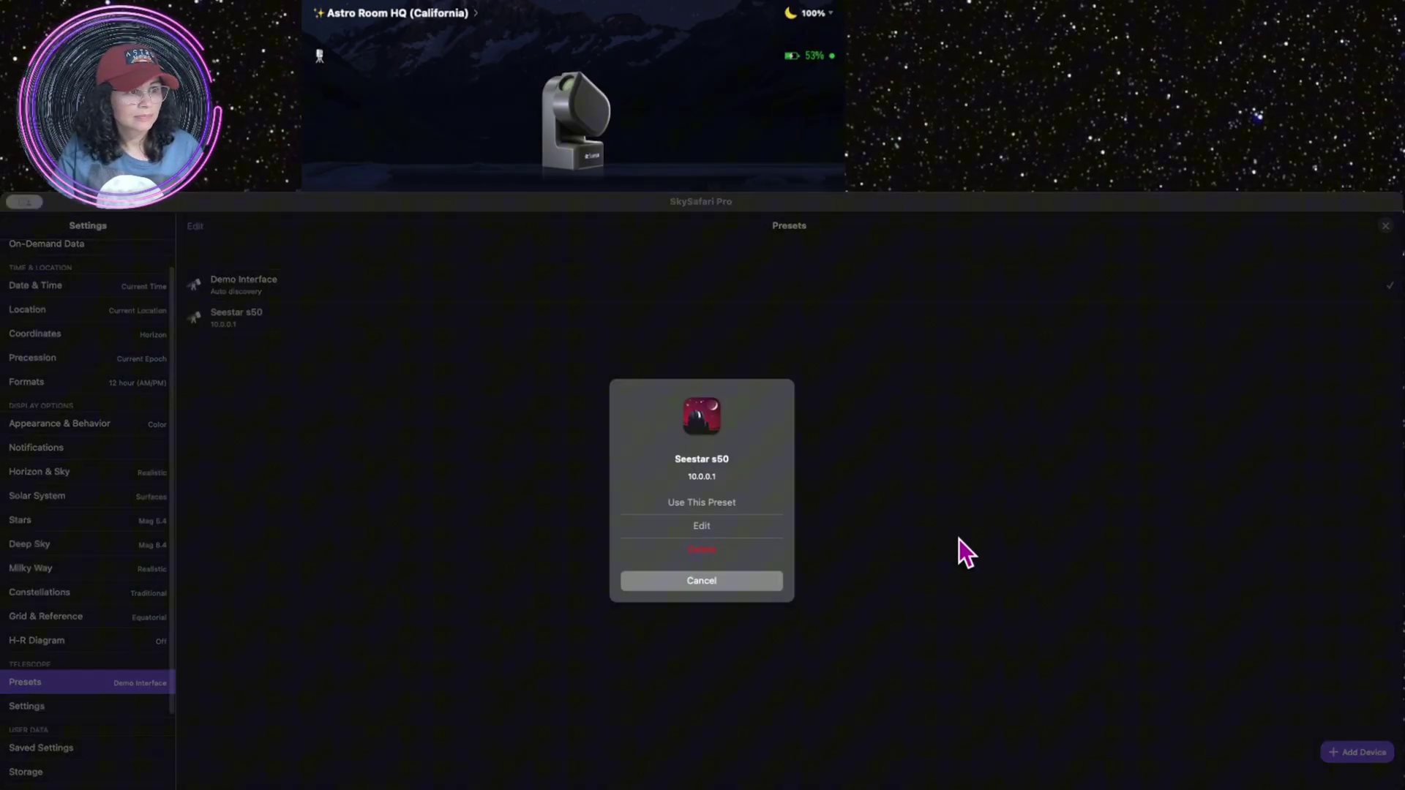
left_click(737, 505)
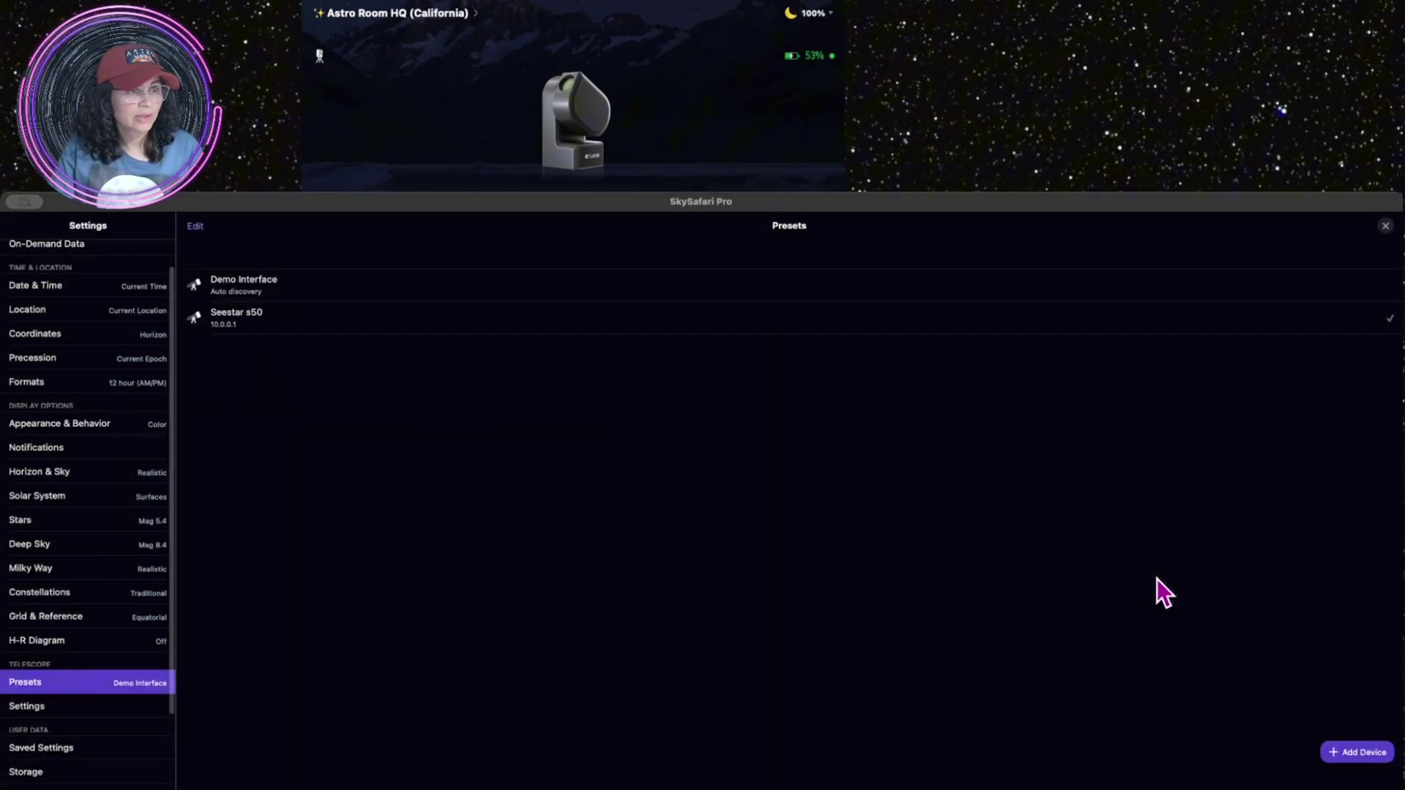
left_click(1385, 226)
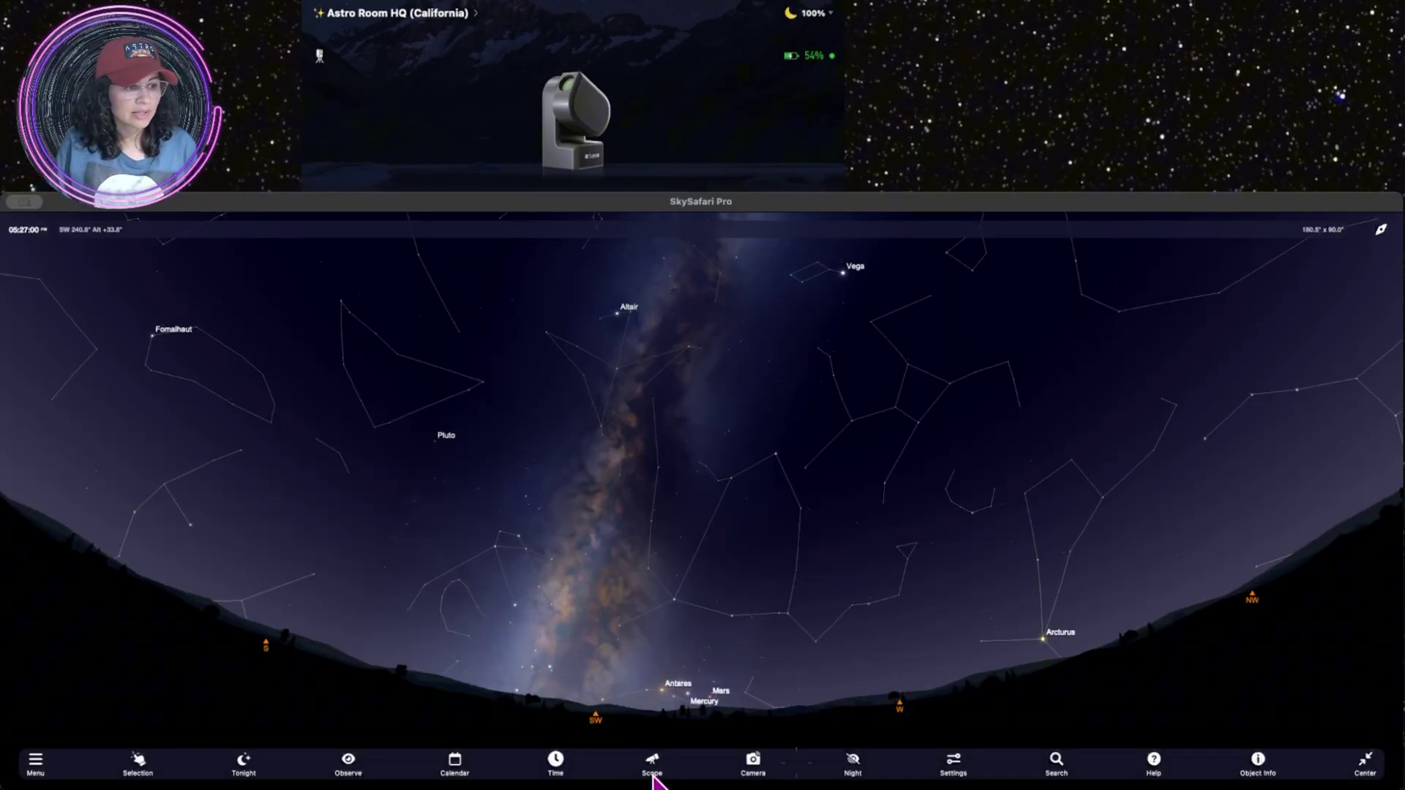
Connect to the telescope and send it to Pluto with GoTo
left_click(654, 774)
left_click(704, 732)
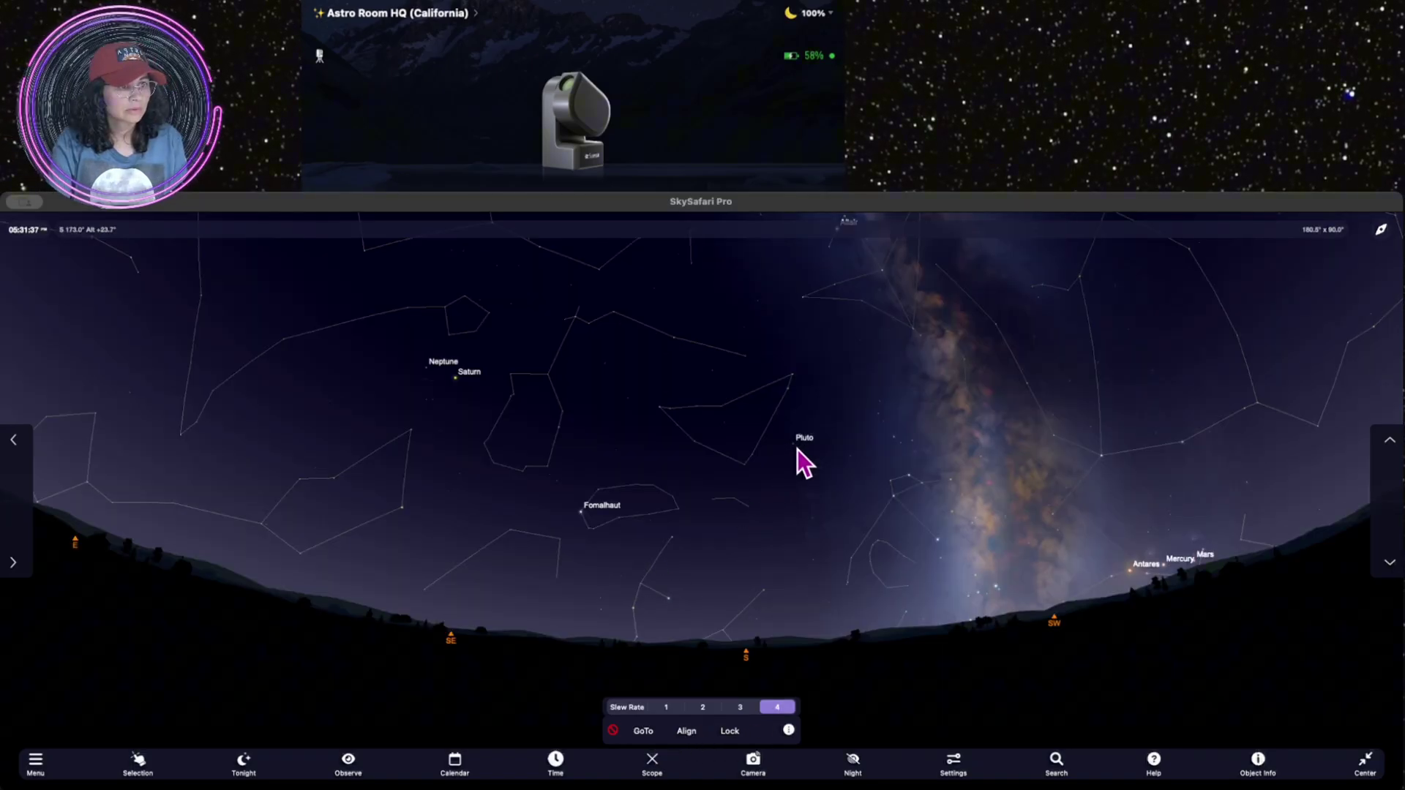
left_click(796, 449)
left_click(643, 732)
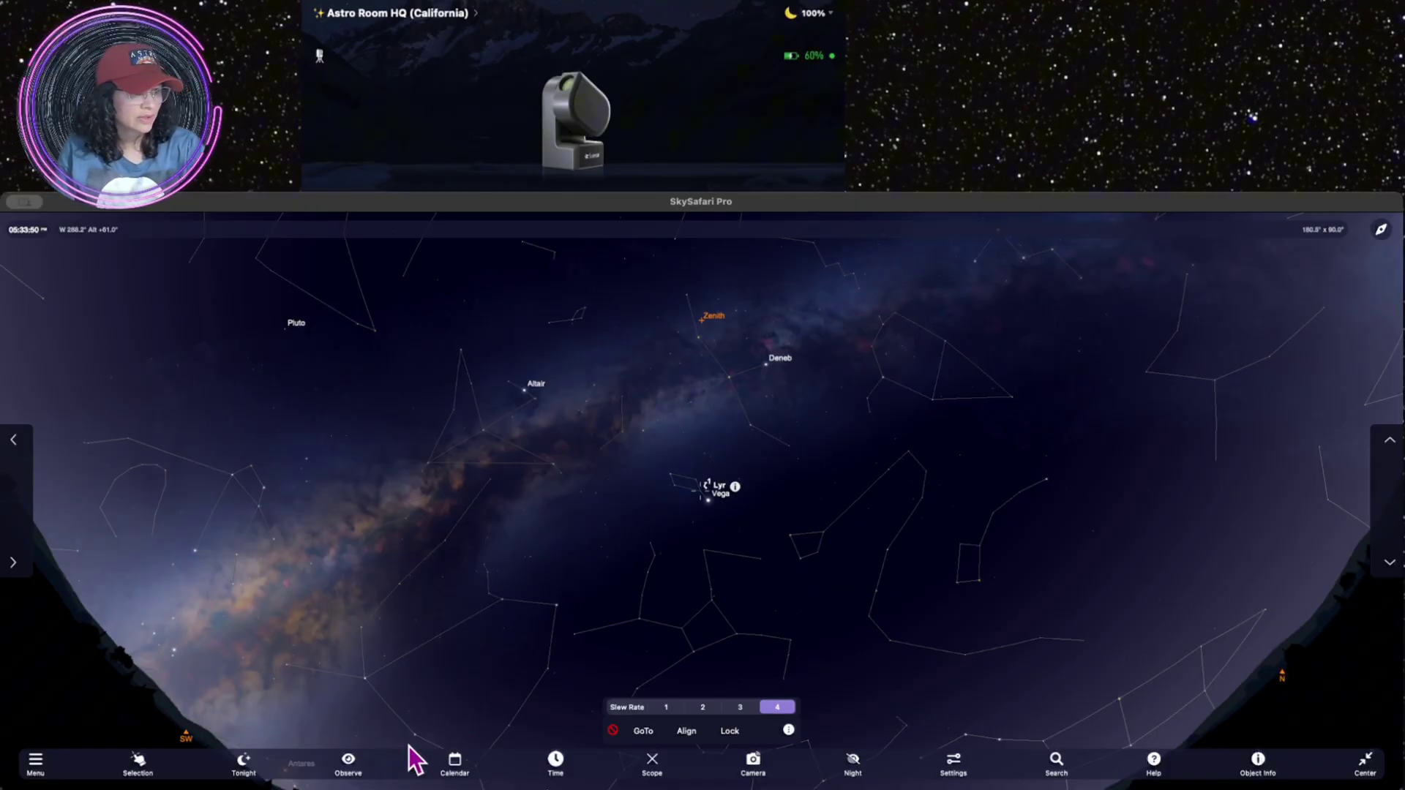
Turn on the Telrad Circles reflex sight indicator in the scope display options
left_click(347, 763)
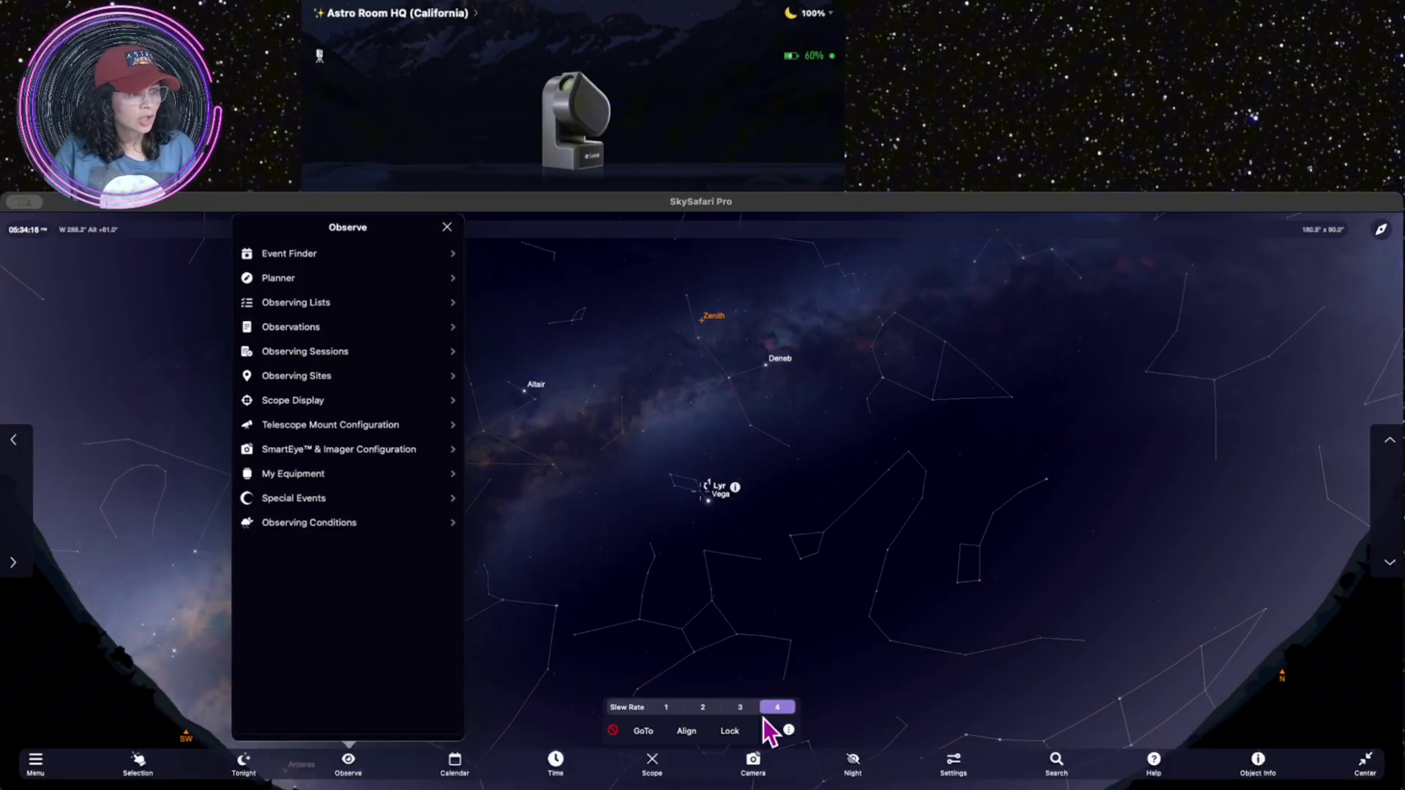
left_click(298, 413)
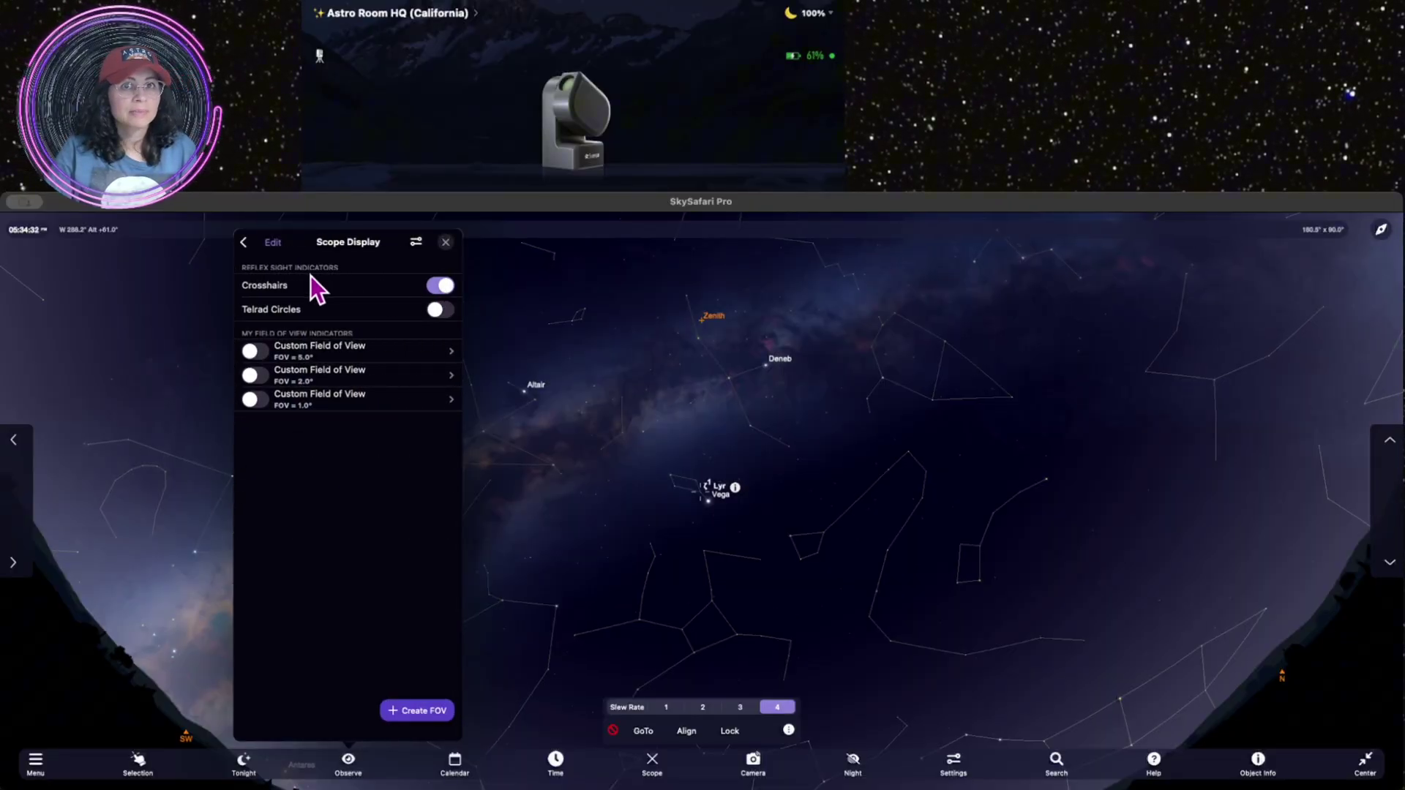
left_click(436, 311)
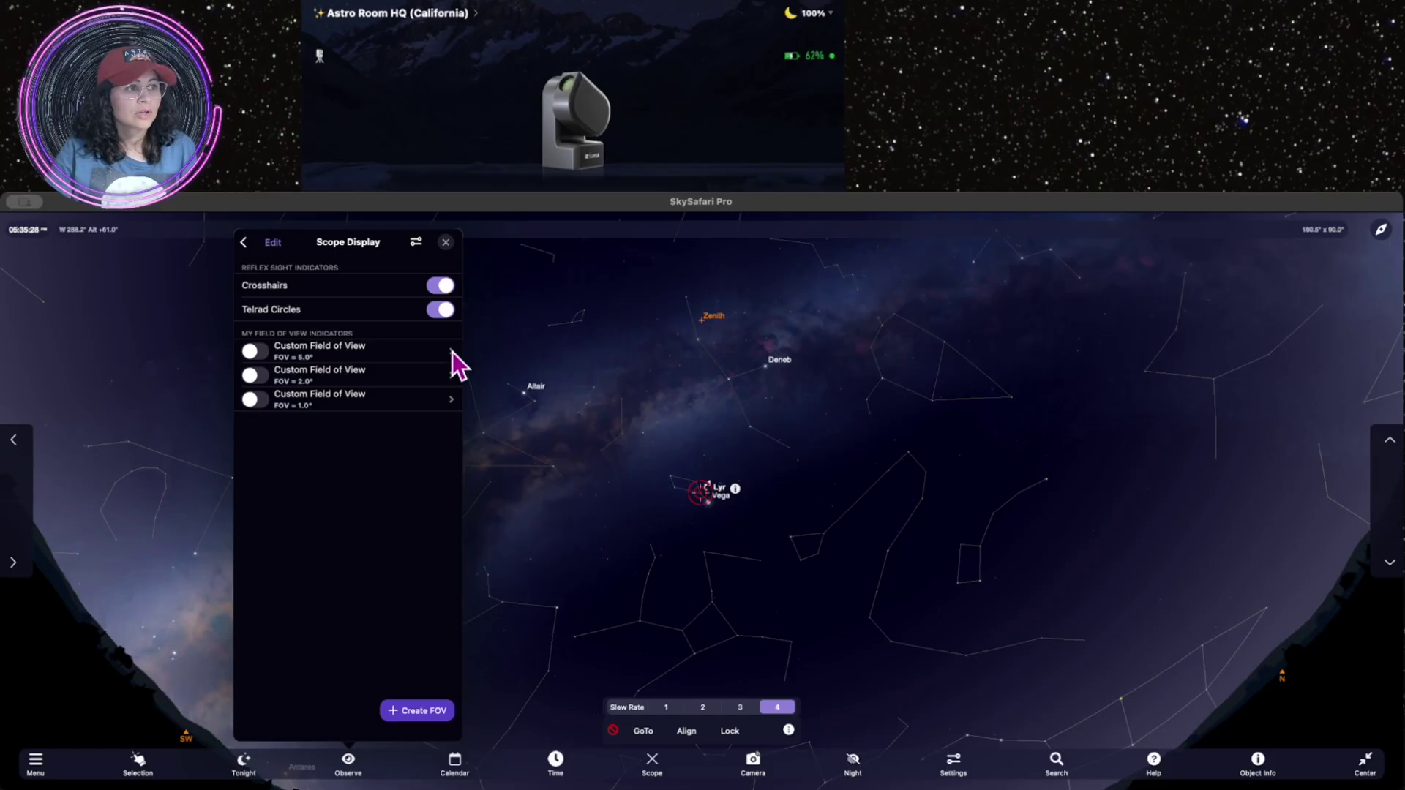
Set the 5.0° custom field of view indicator's radius to ".7 x 1.3" and its display name to "Seestar"
left_click(452, 353)
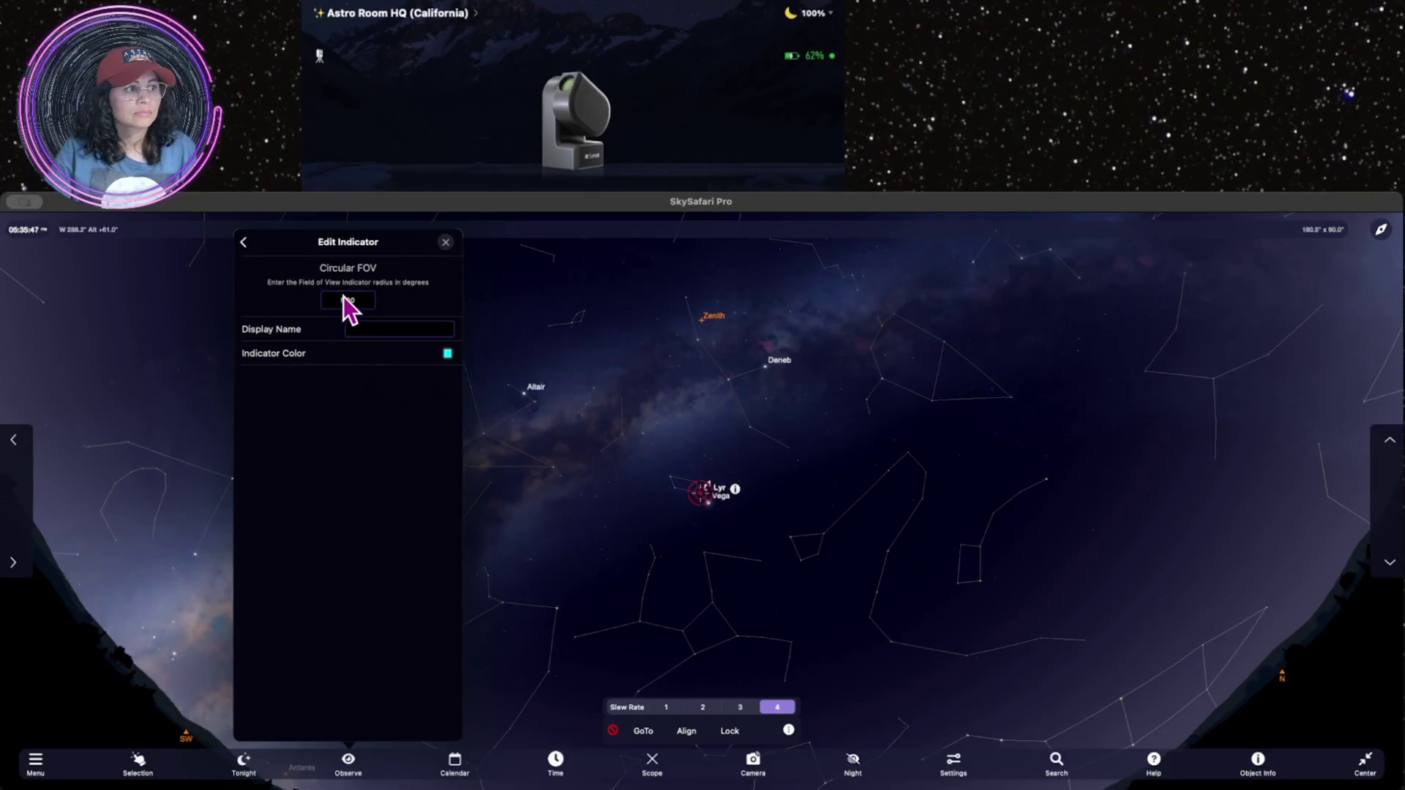
left_click(350, 301)
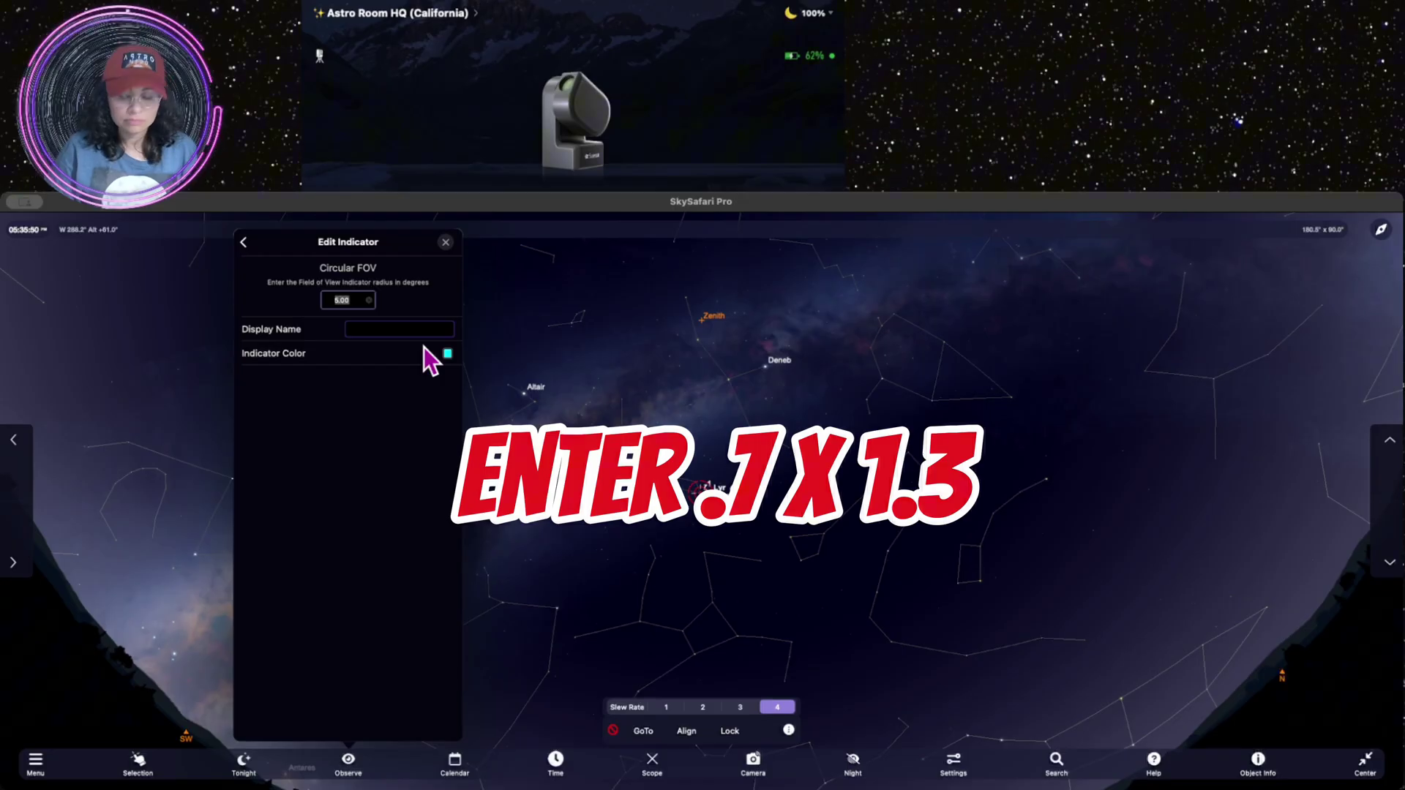
type(".7")
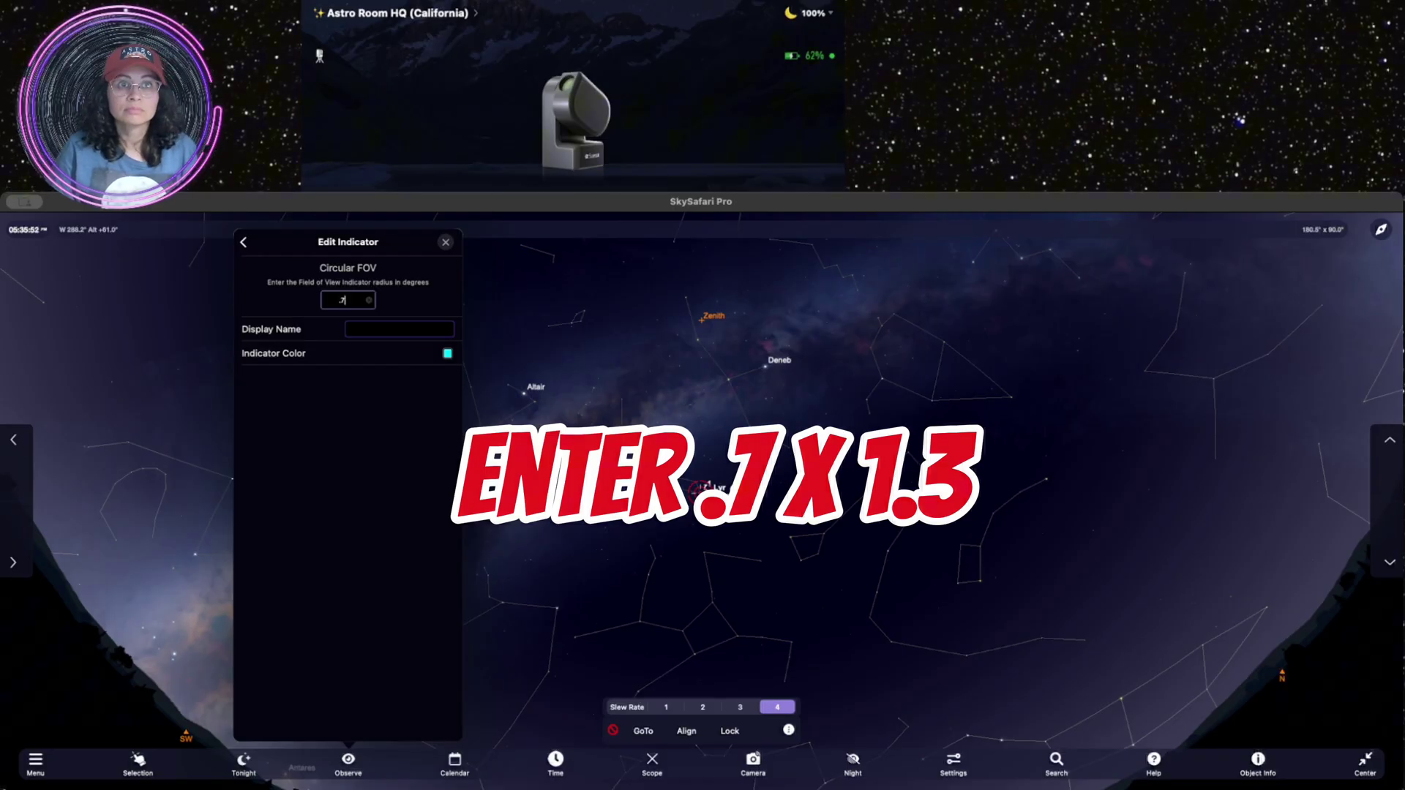
type(" x 1.3")
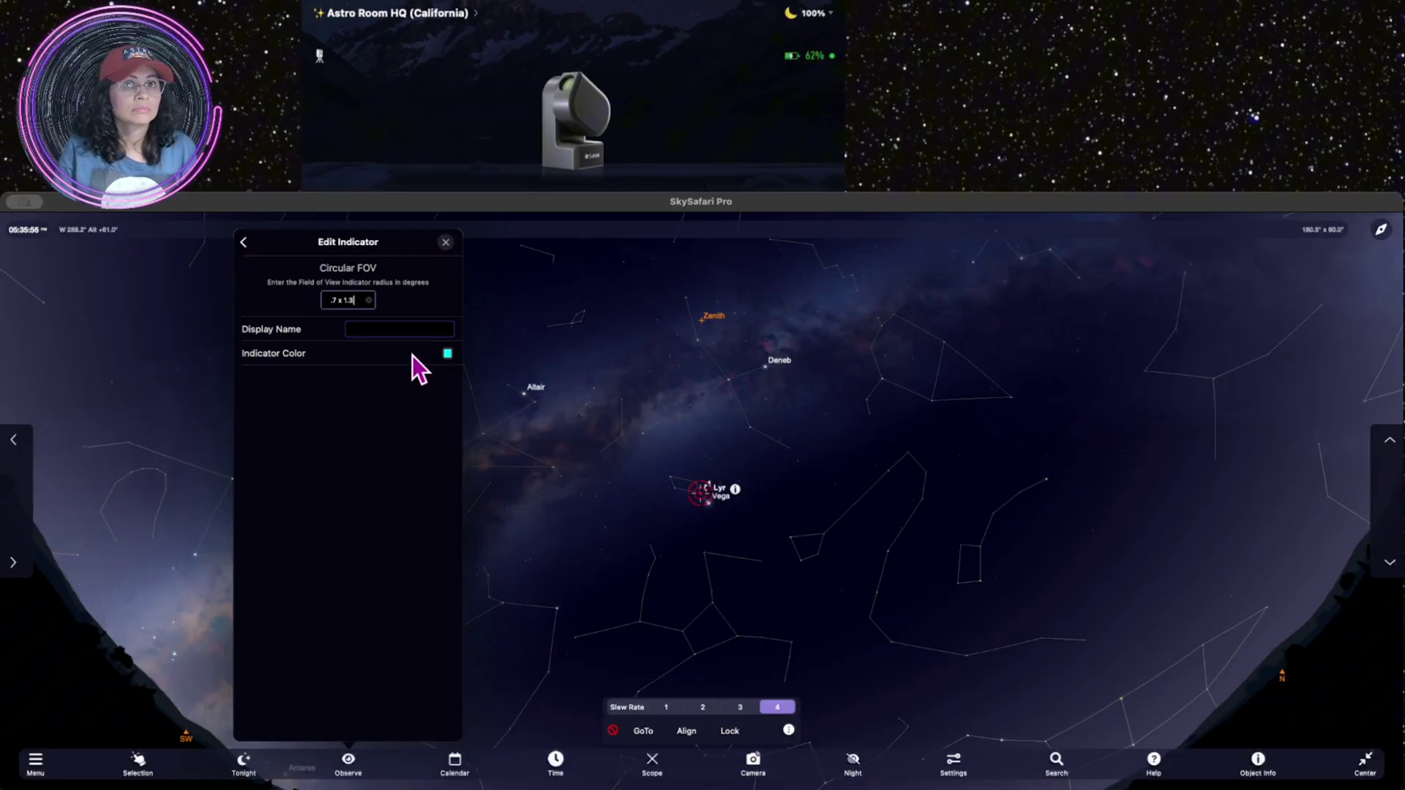
left_click(394, 329)
type("Seestar")
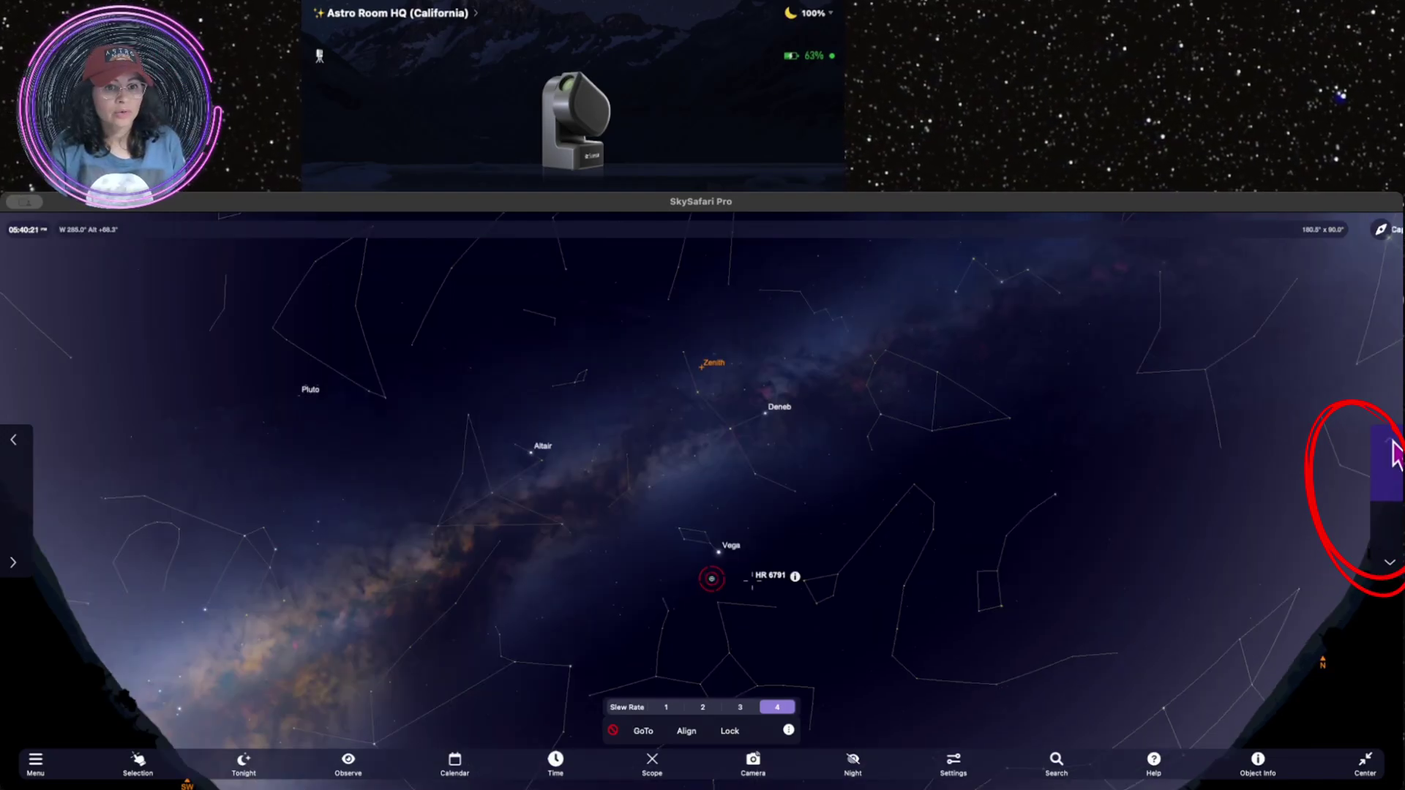
Slew the telescope manually up and down near Vega at slew rate 4
left_click_drag(1394, 454, 1393, 455)
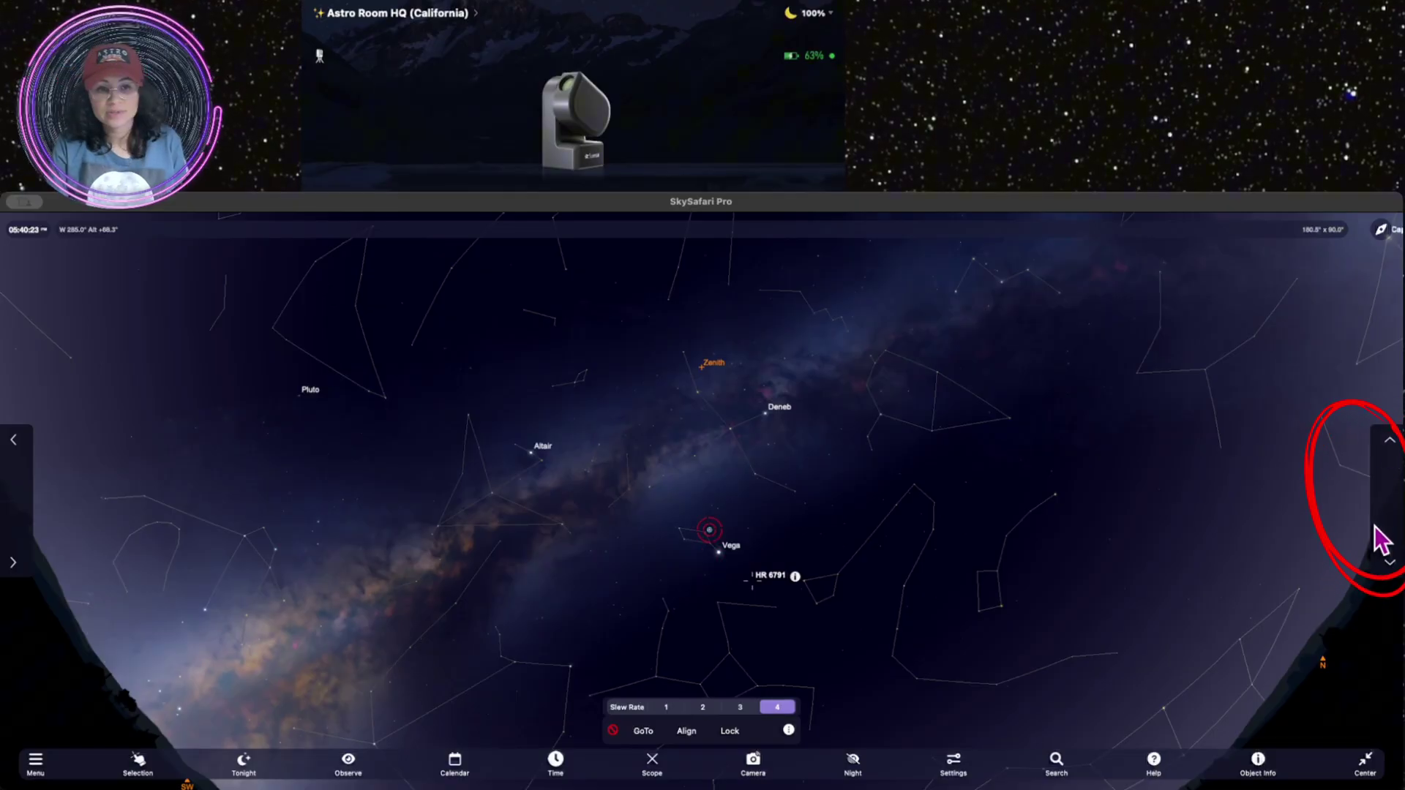
left_click_drag(1393, 564, 1390, 570)
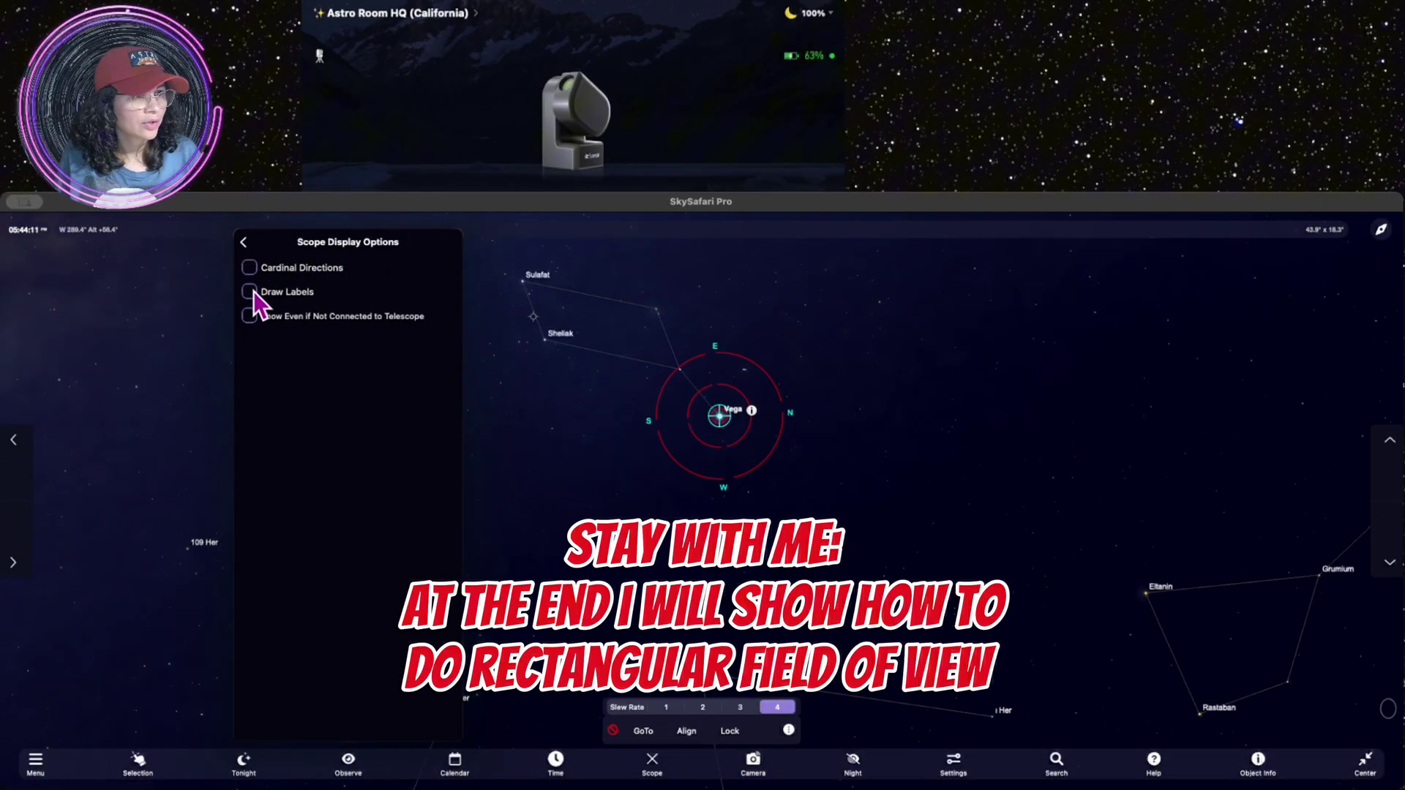
Turn on Cardinal Directions and Draw Labels in the scope display options
left_click(250, 269)
left_click(250, 268)
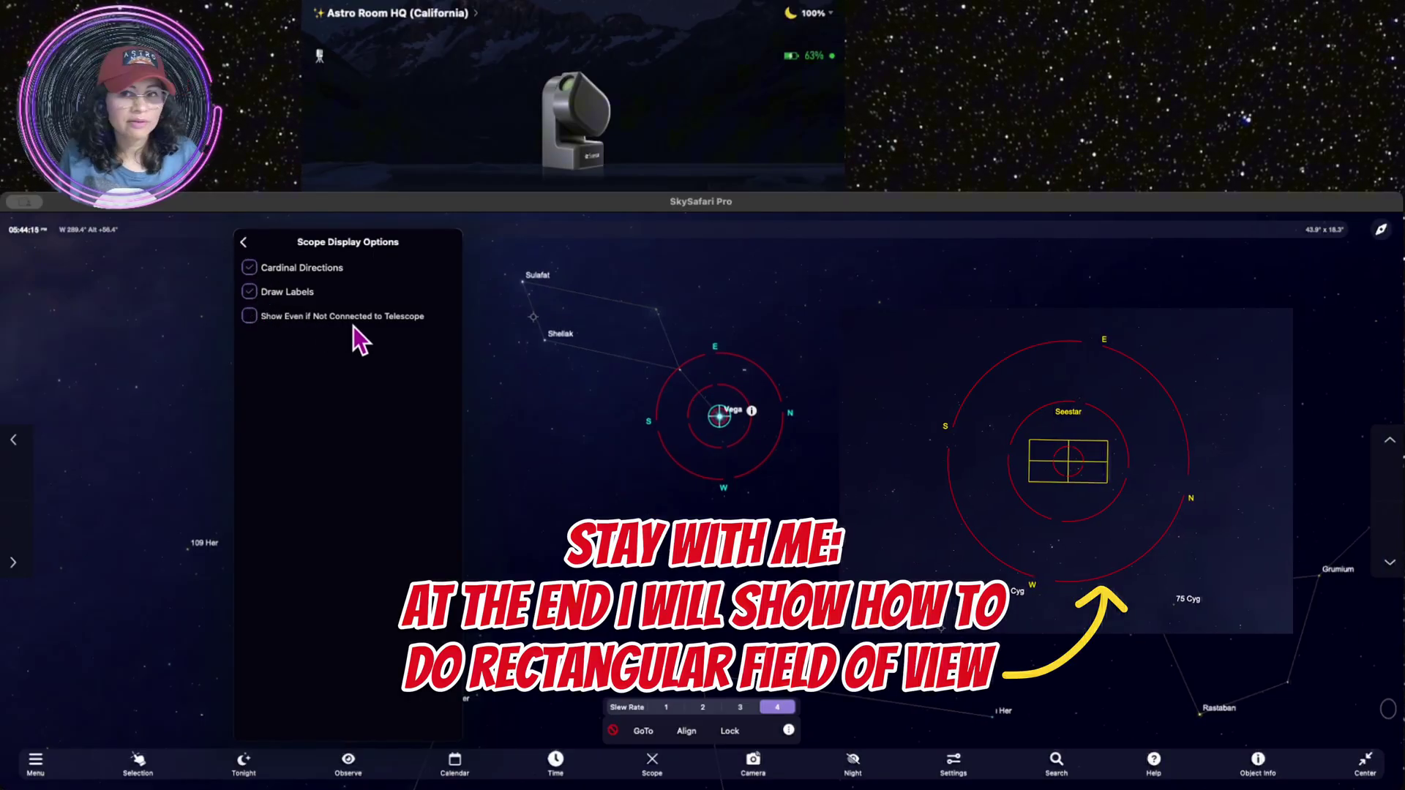
left_click(250, 267)
left_click(243, 242)
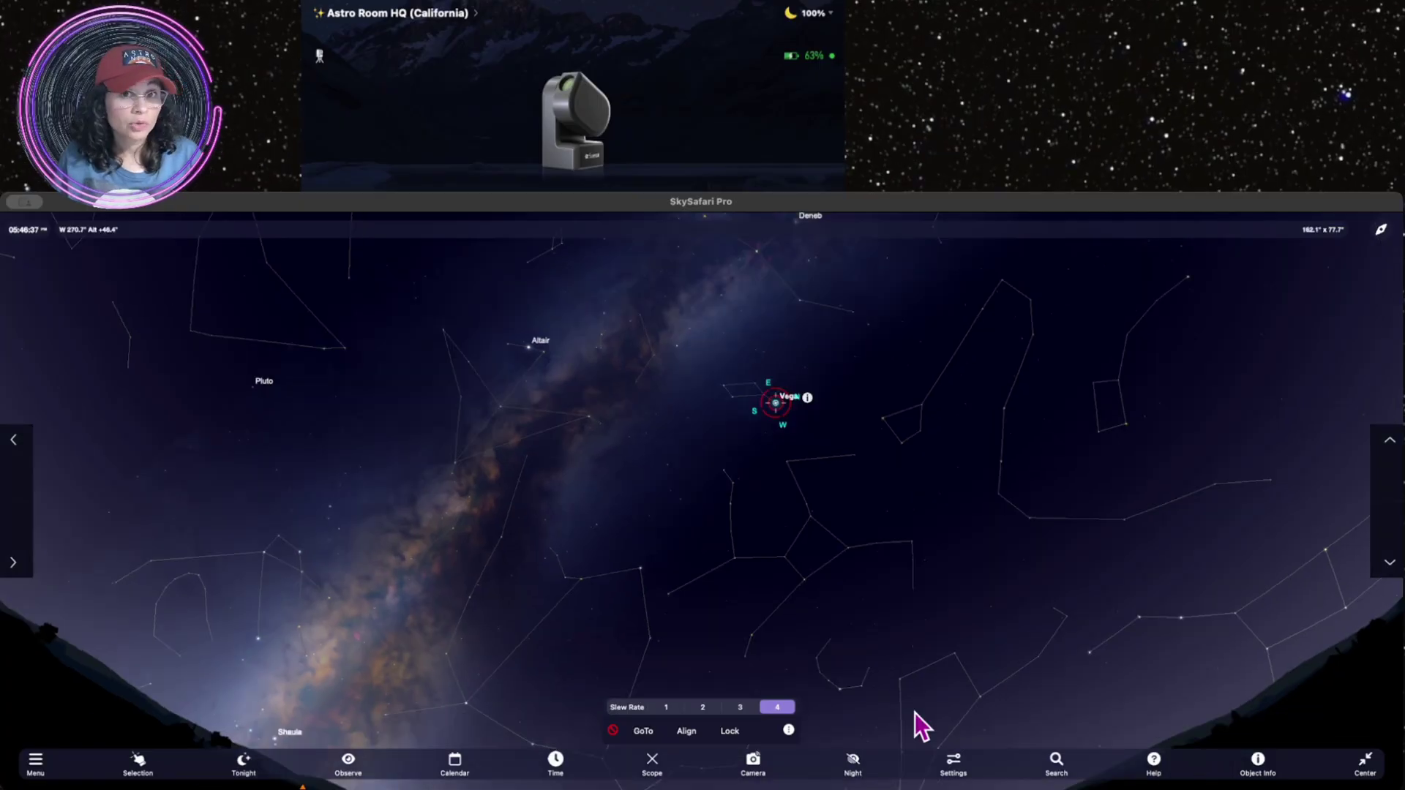
Switch the sky chart to red night vision and back to normal colours
left_click(881, 758)
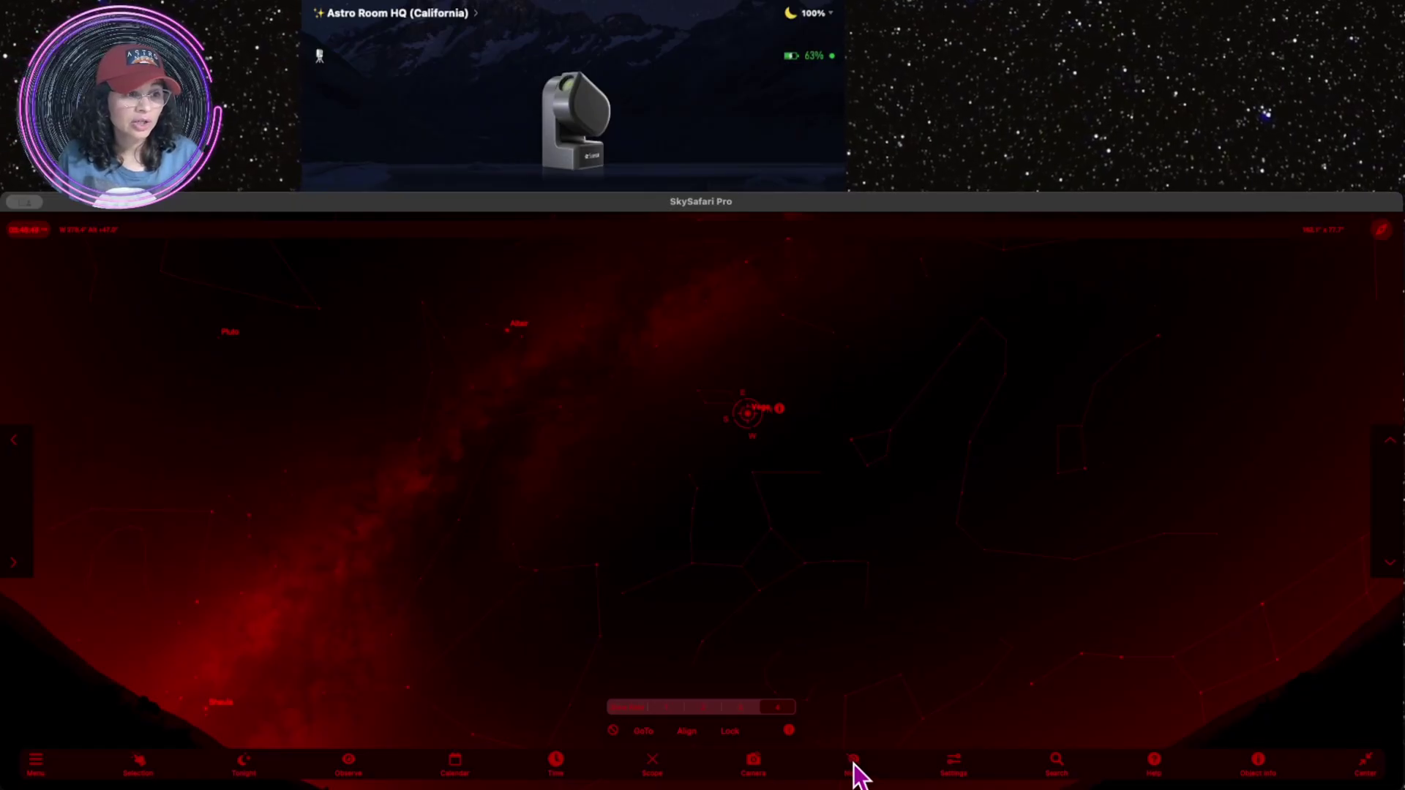
left_click(854, 768)
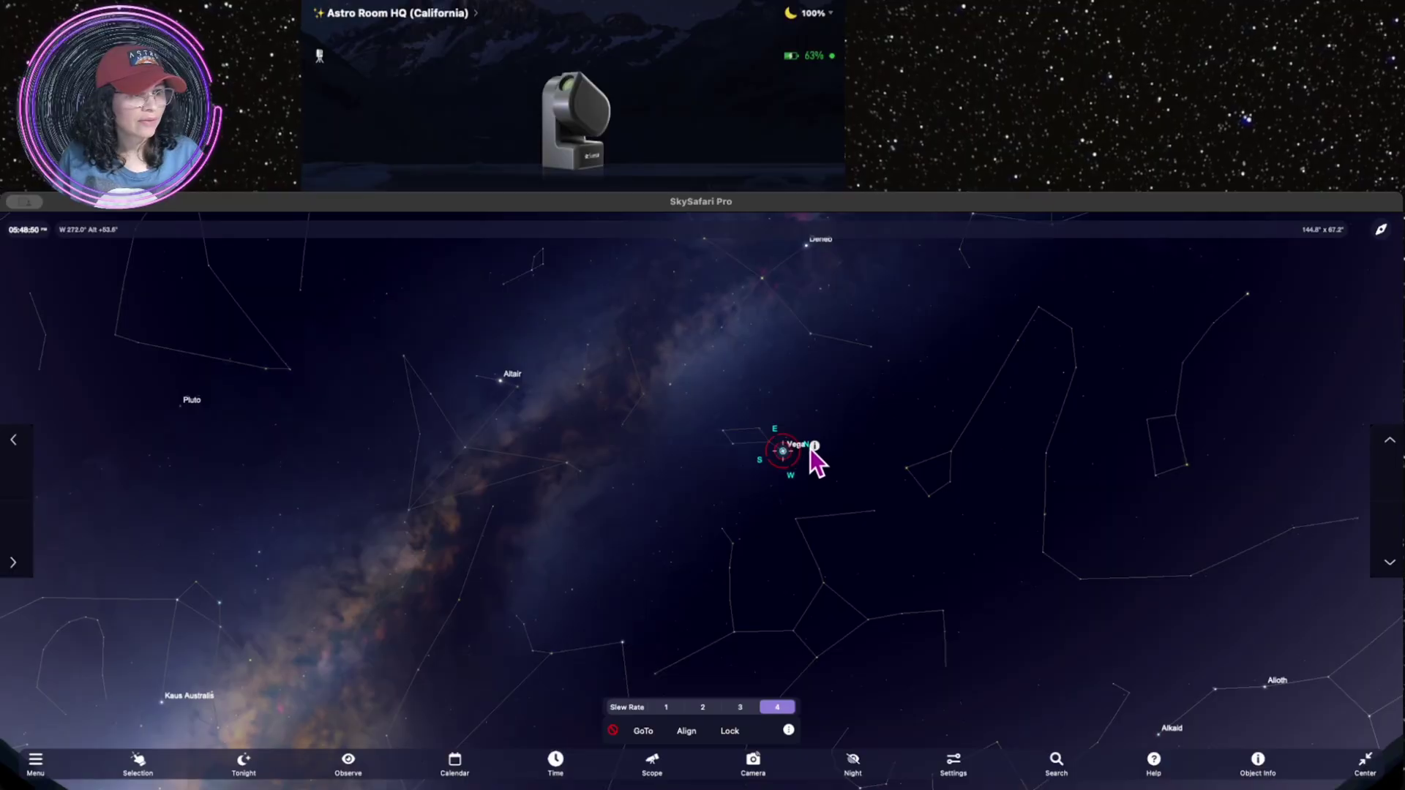
Open Vega's object information and look through its description
left_click(812, 447)
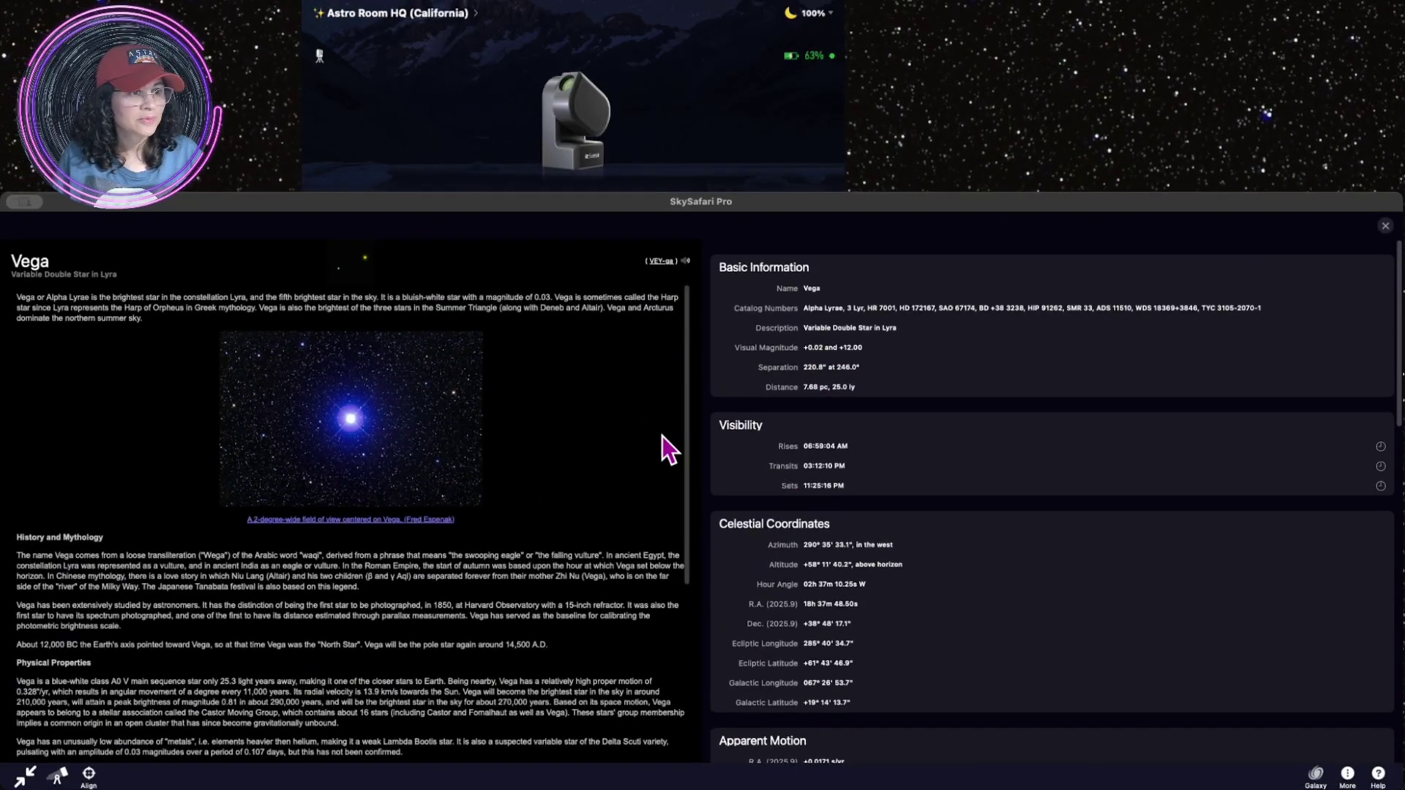
scroll(490, 499, "down", 2)
scroll(490, 497, "up", 2)
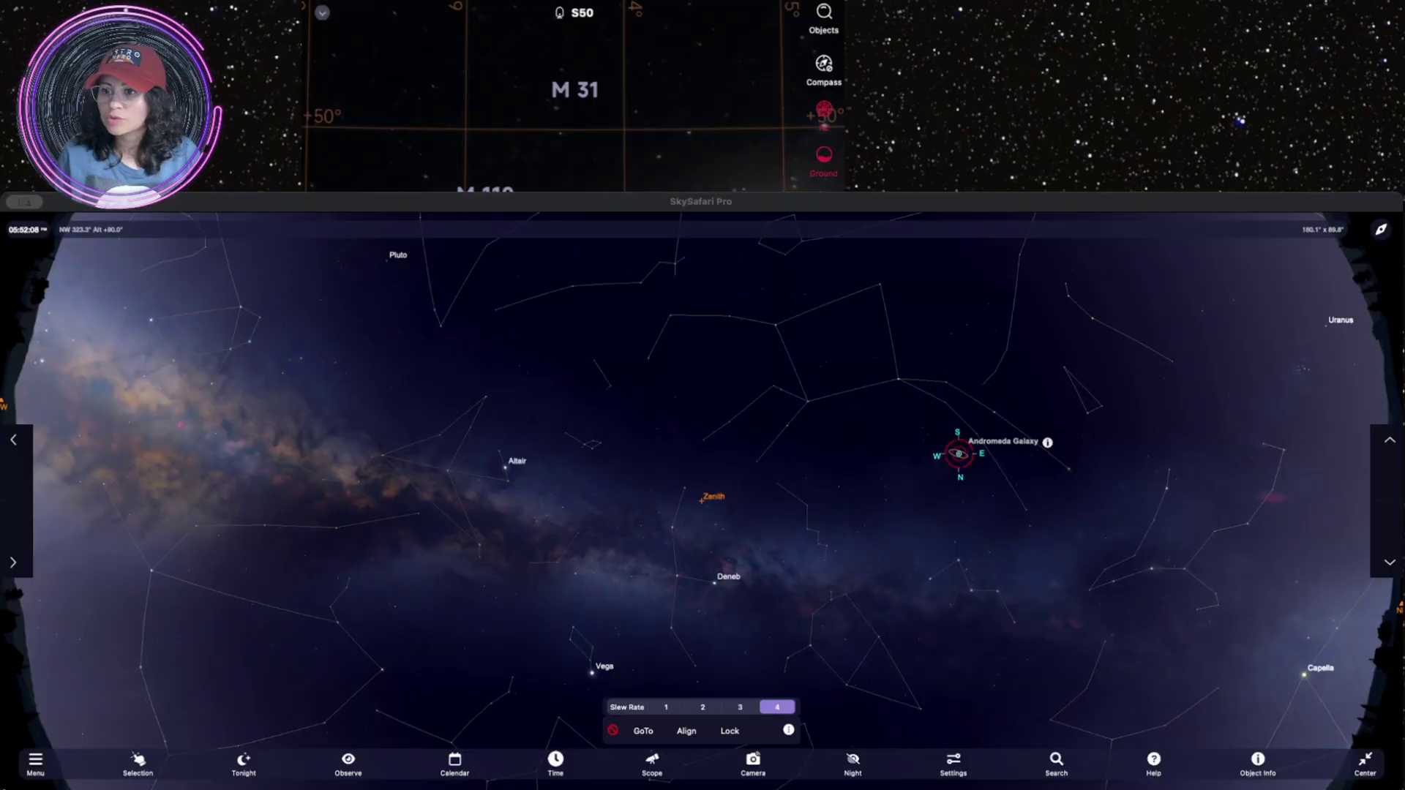
Search for "heart nebula" and send the telescope to it with GoTo
scroll(1126, 555, "up", 5)
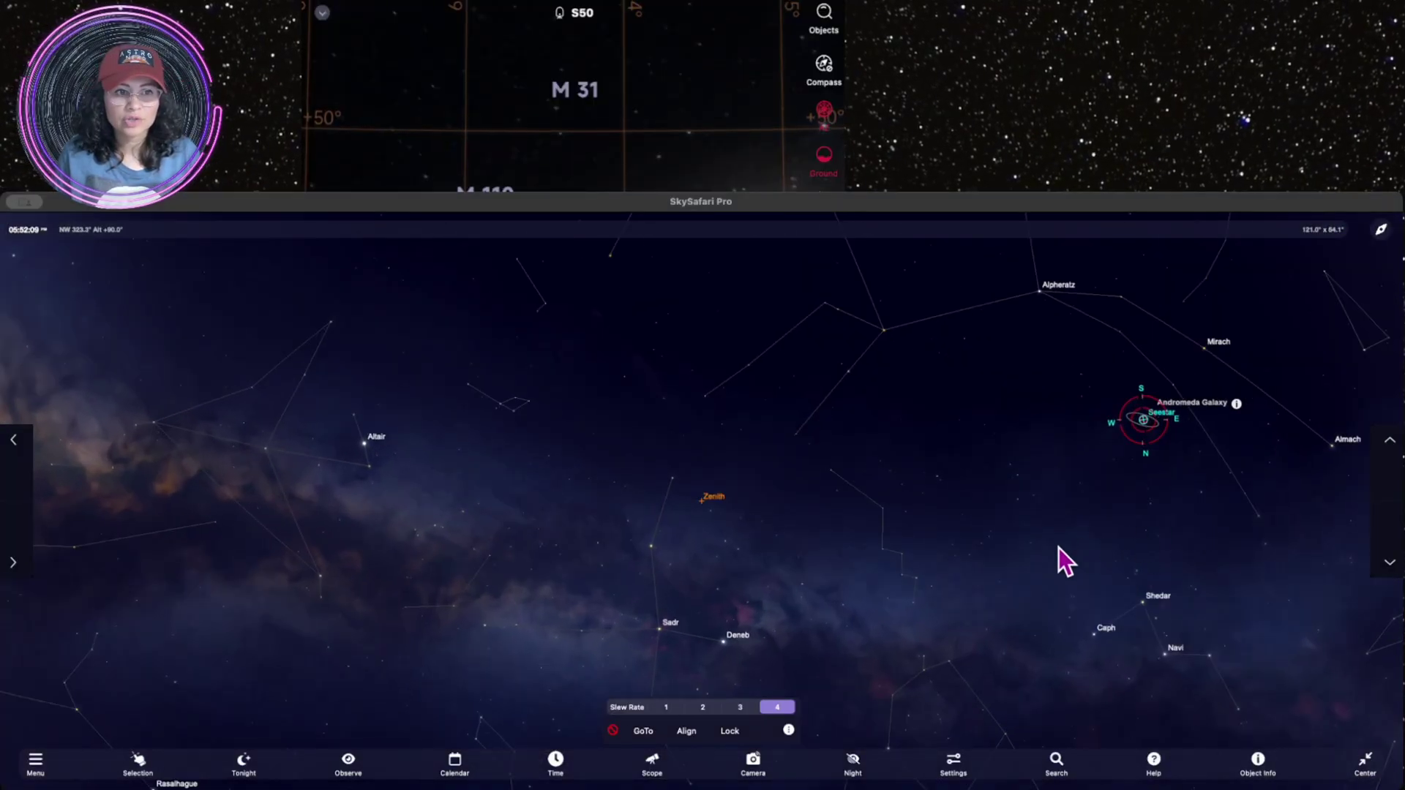
scroll(1119, 514, "down", 3)
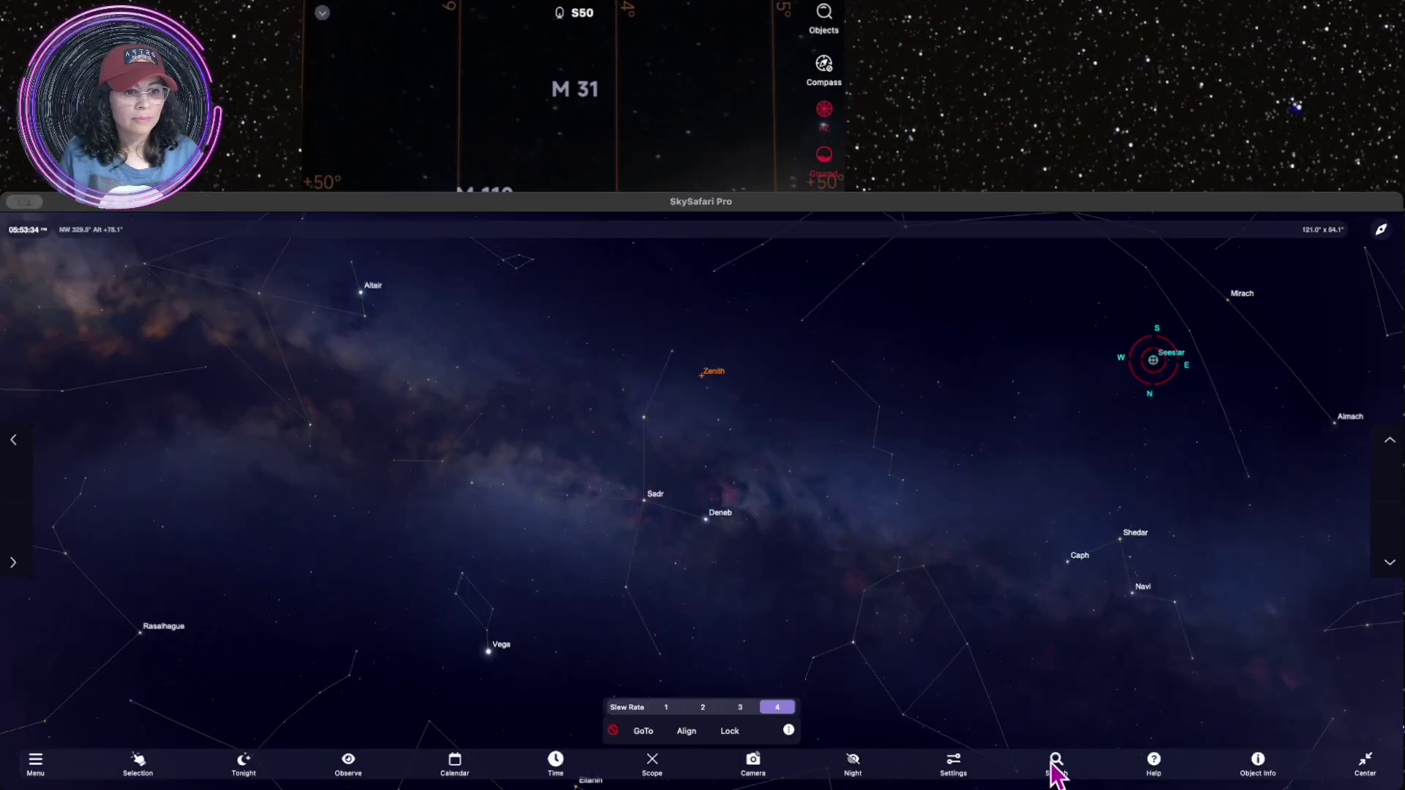
left_click(1054, 762)
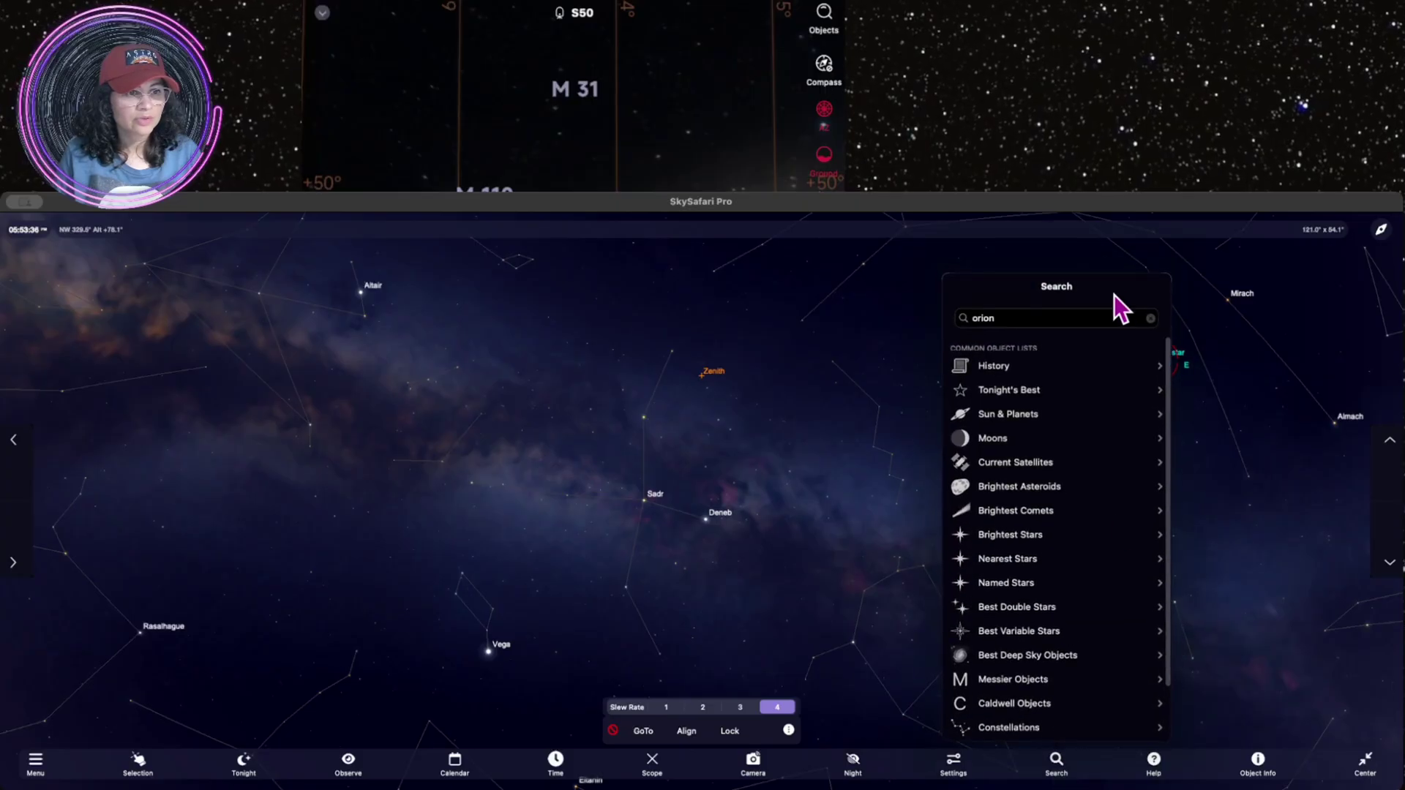
left_click(1032, 321)
double_click(1032, 320)
type("he")
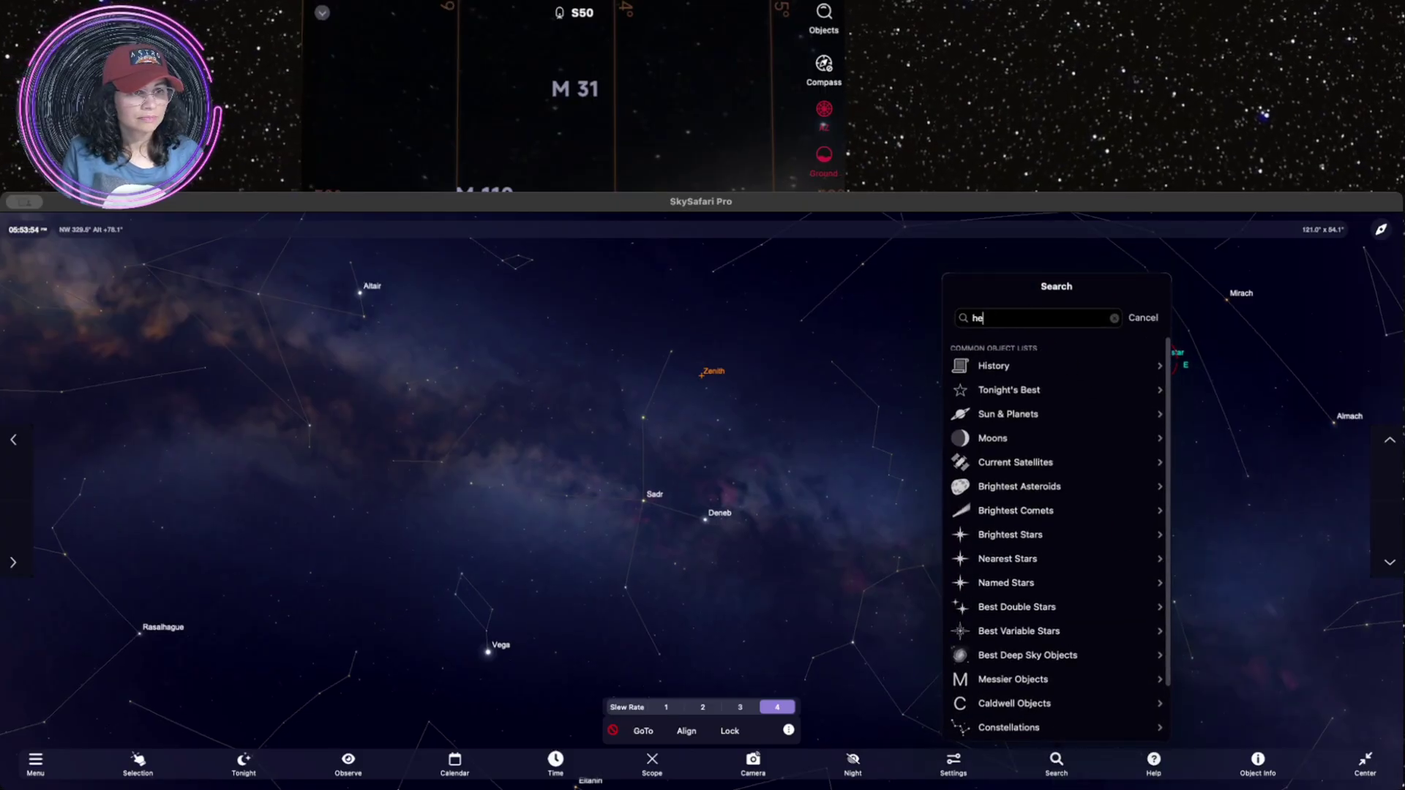
type("art nebula")
key("Return")
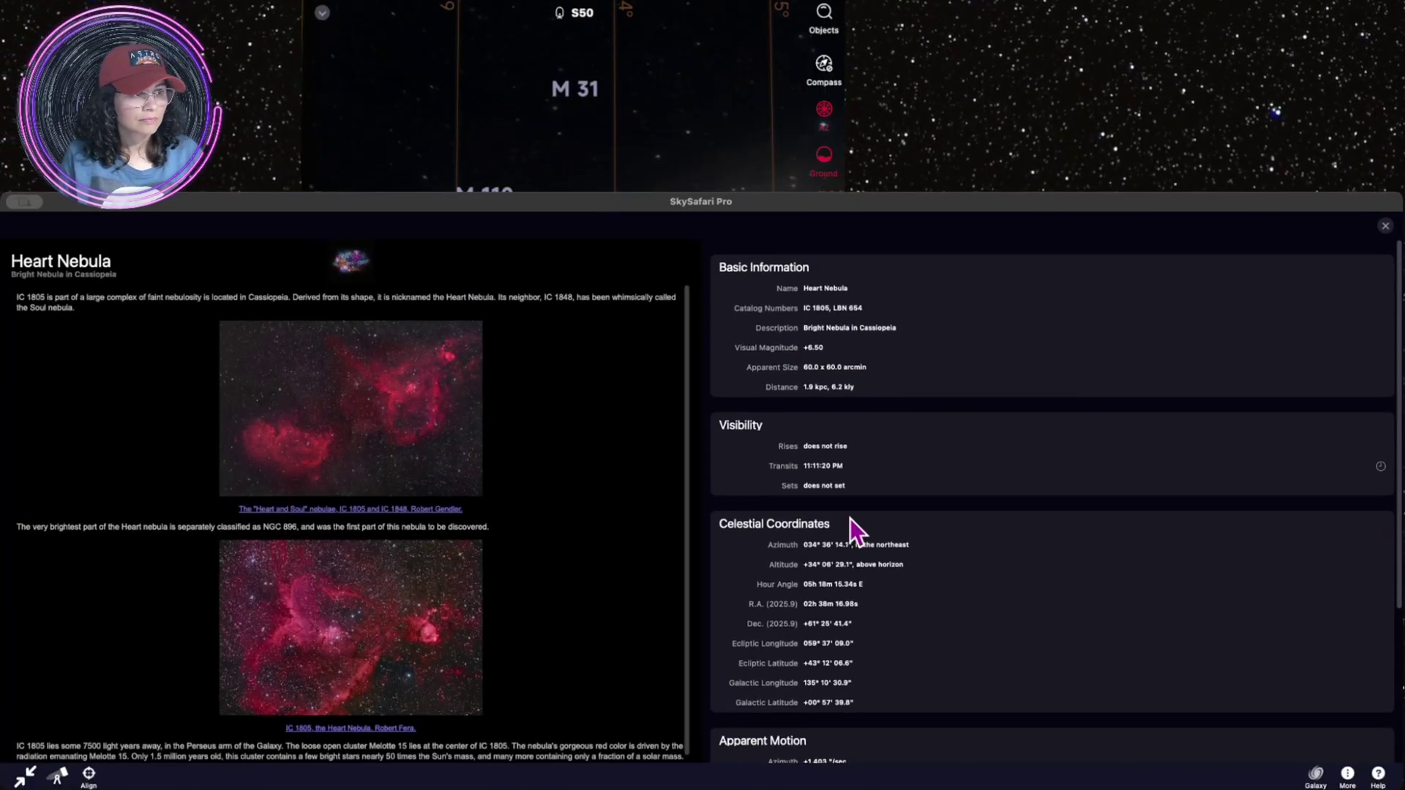
left_click(60, 775)
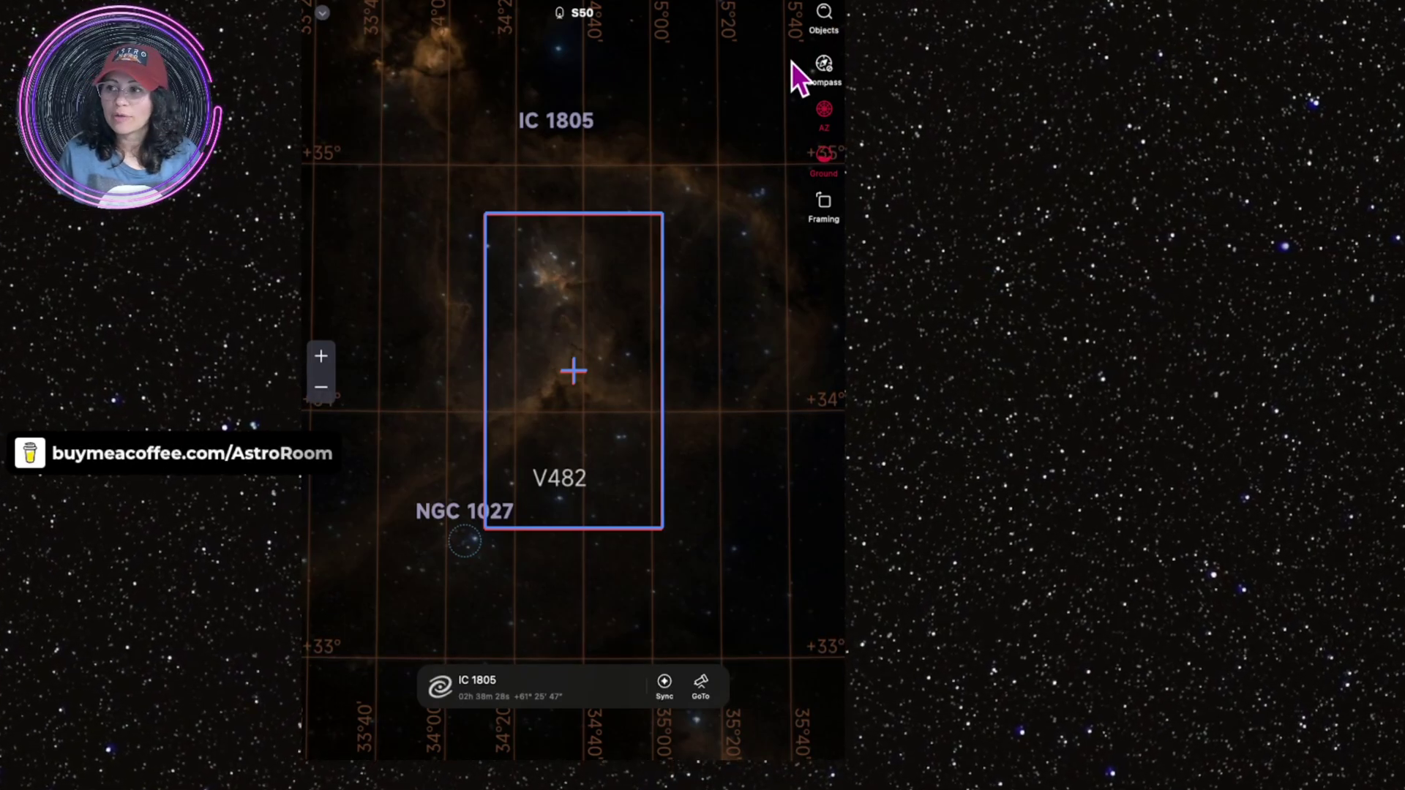
In the Seestar app, locate M 31 from Tonight's Best and send the telescope there with GoTo, skipping the level calibration
left_click(822, 18)
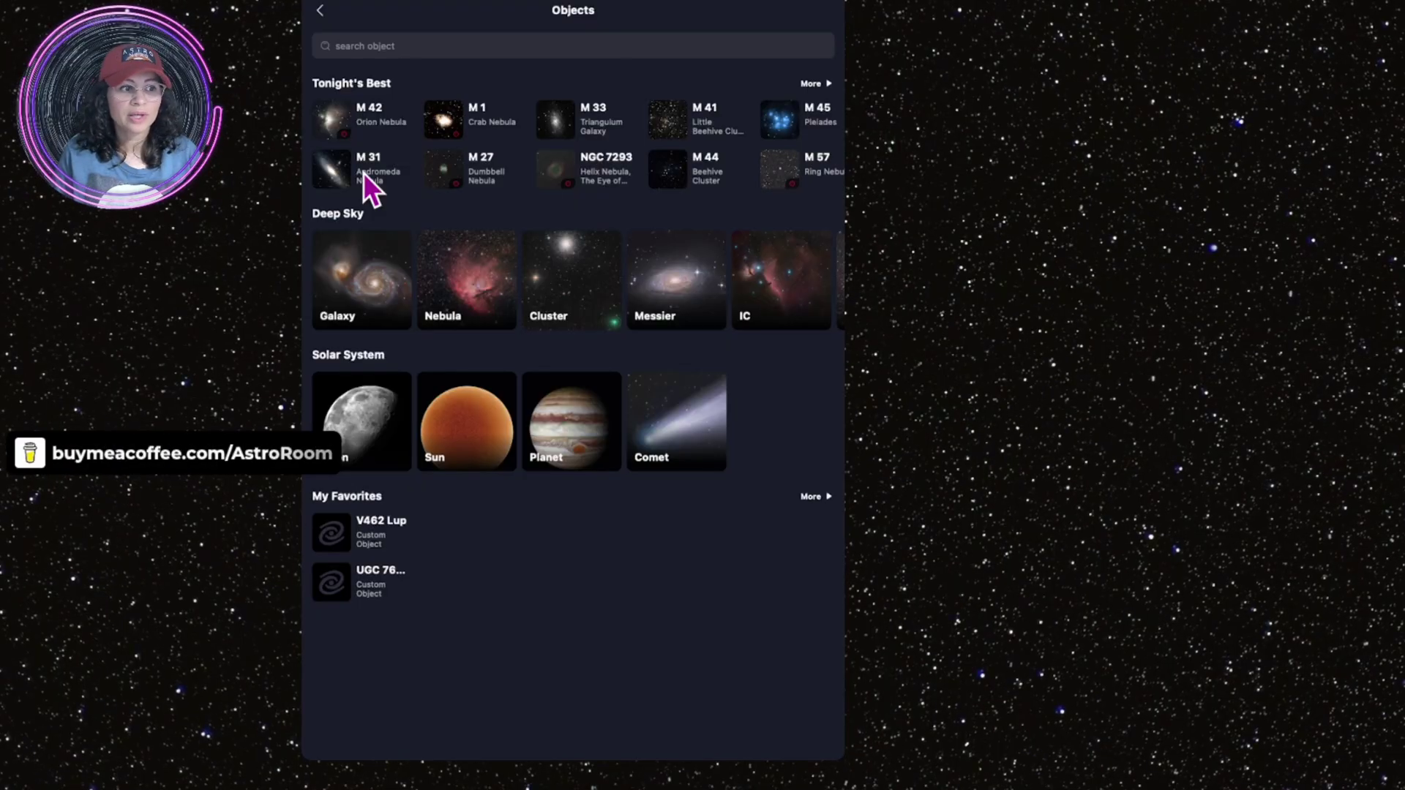
left_click(363, 173)
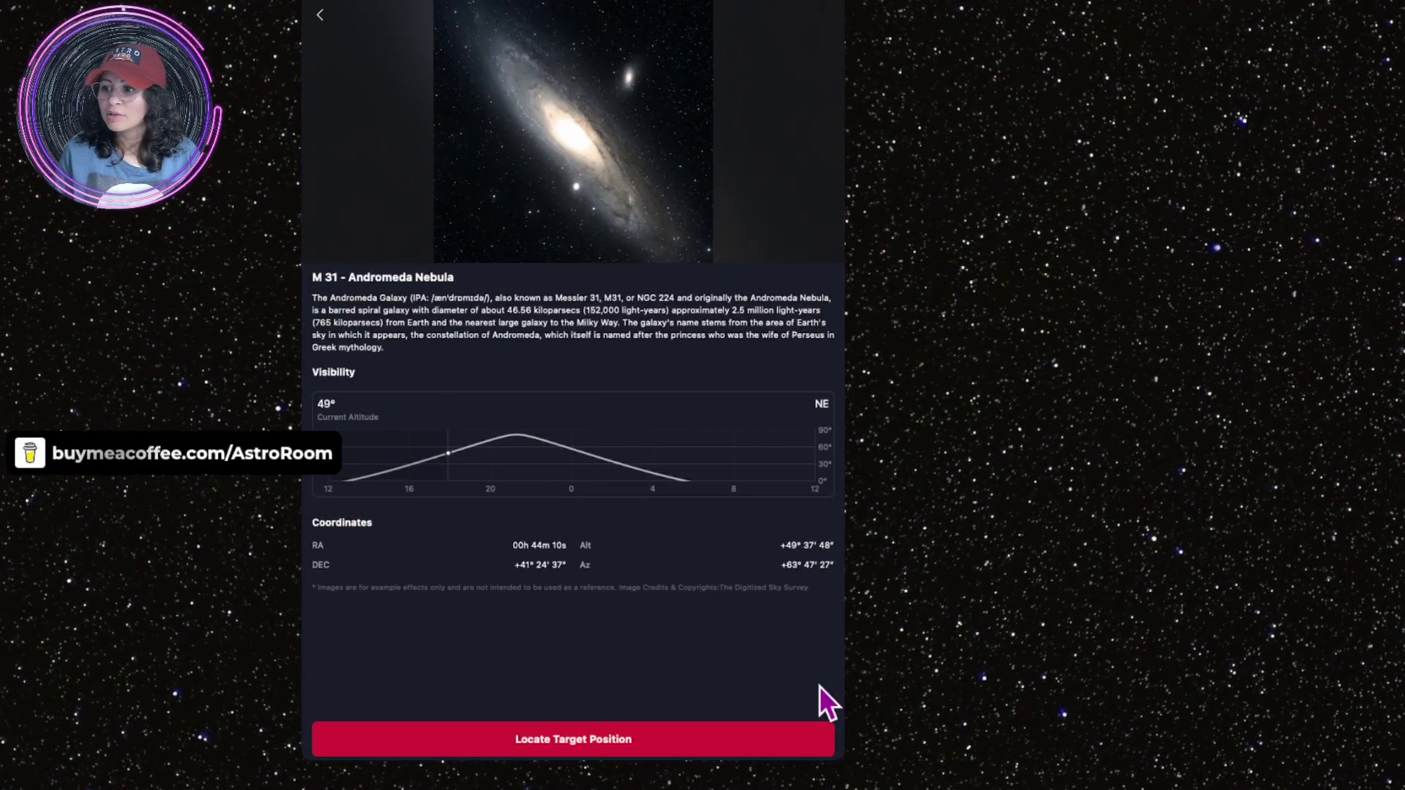
left_click(617, 742)
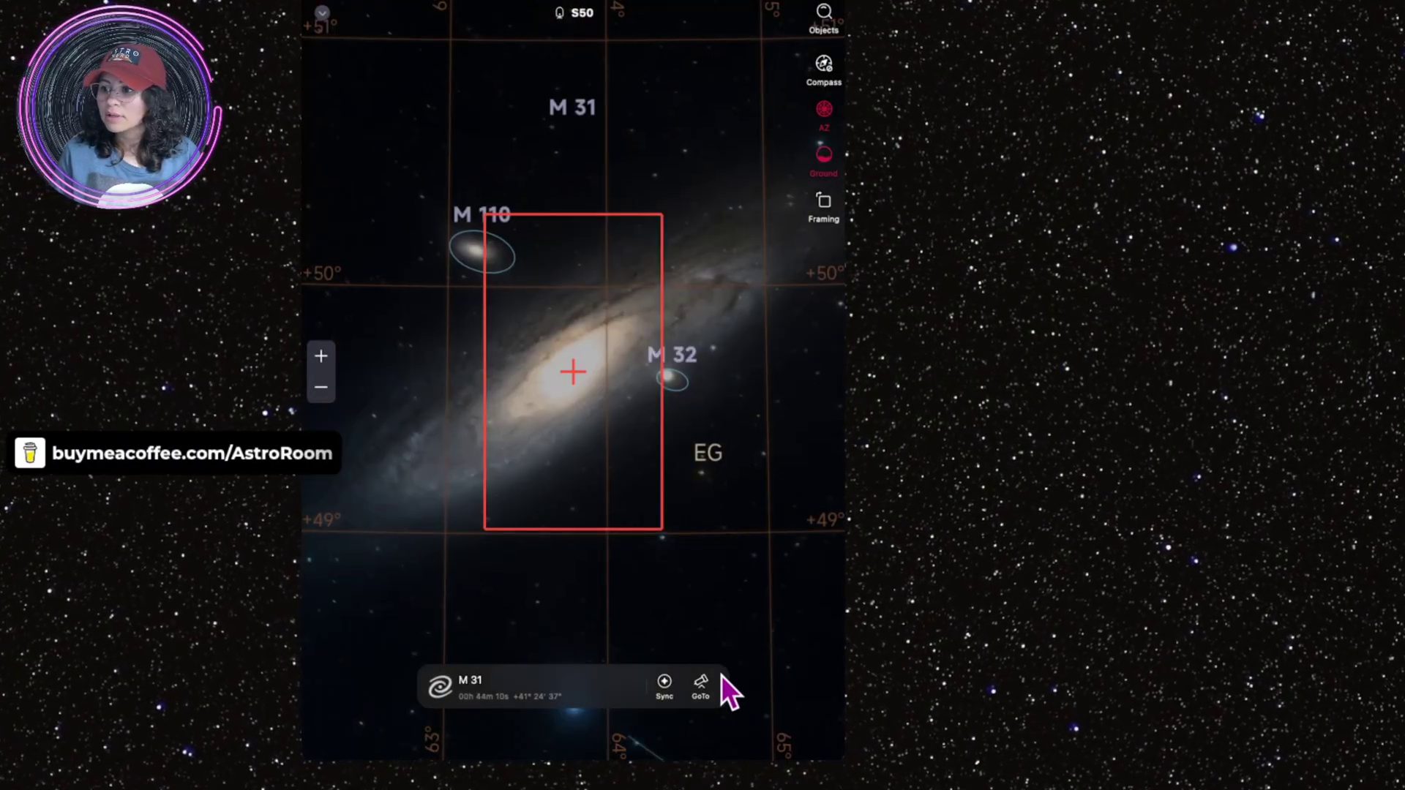
left_click(703, 685)
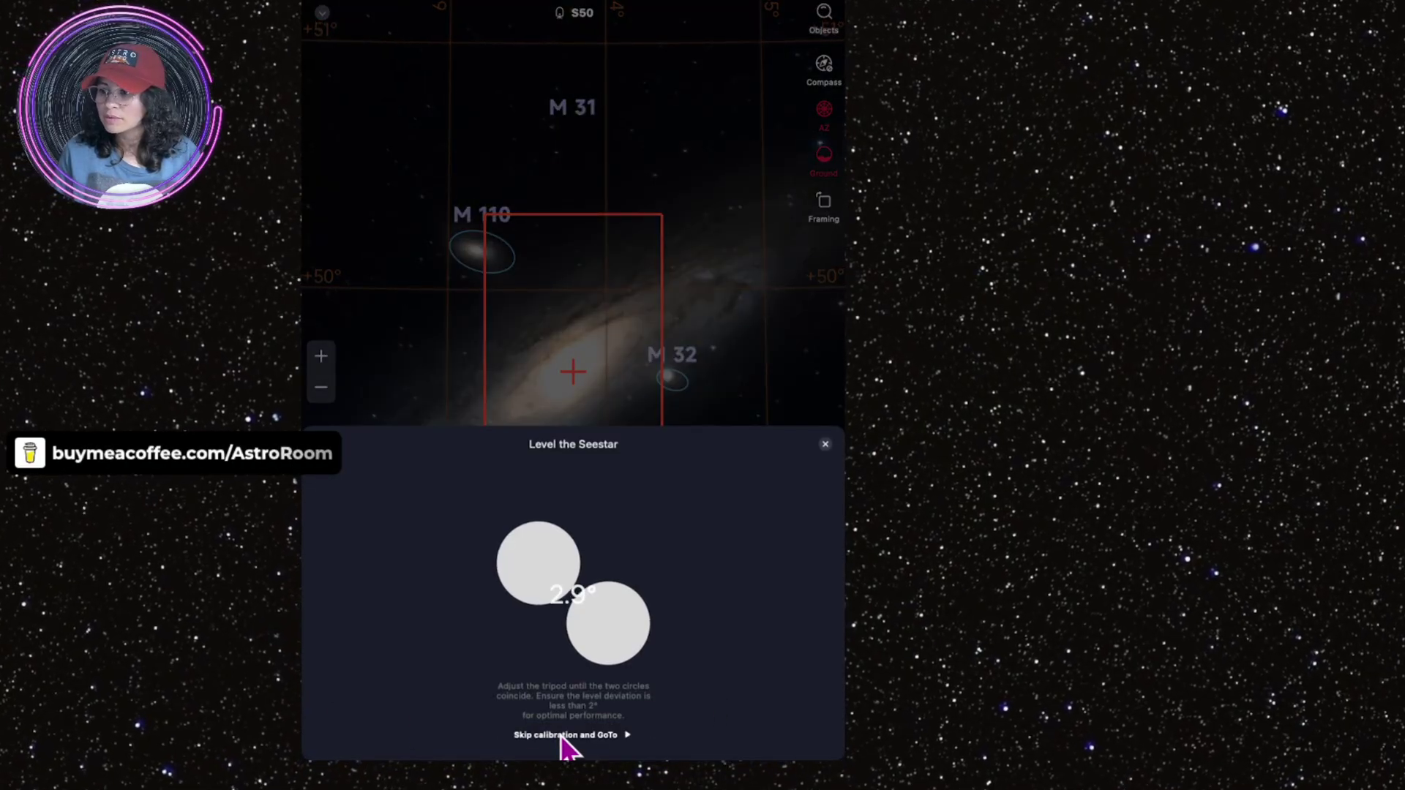
left_click(563, 736)
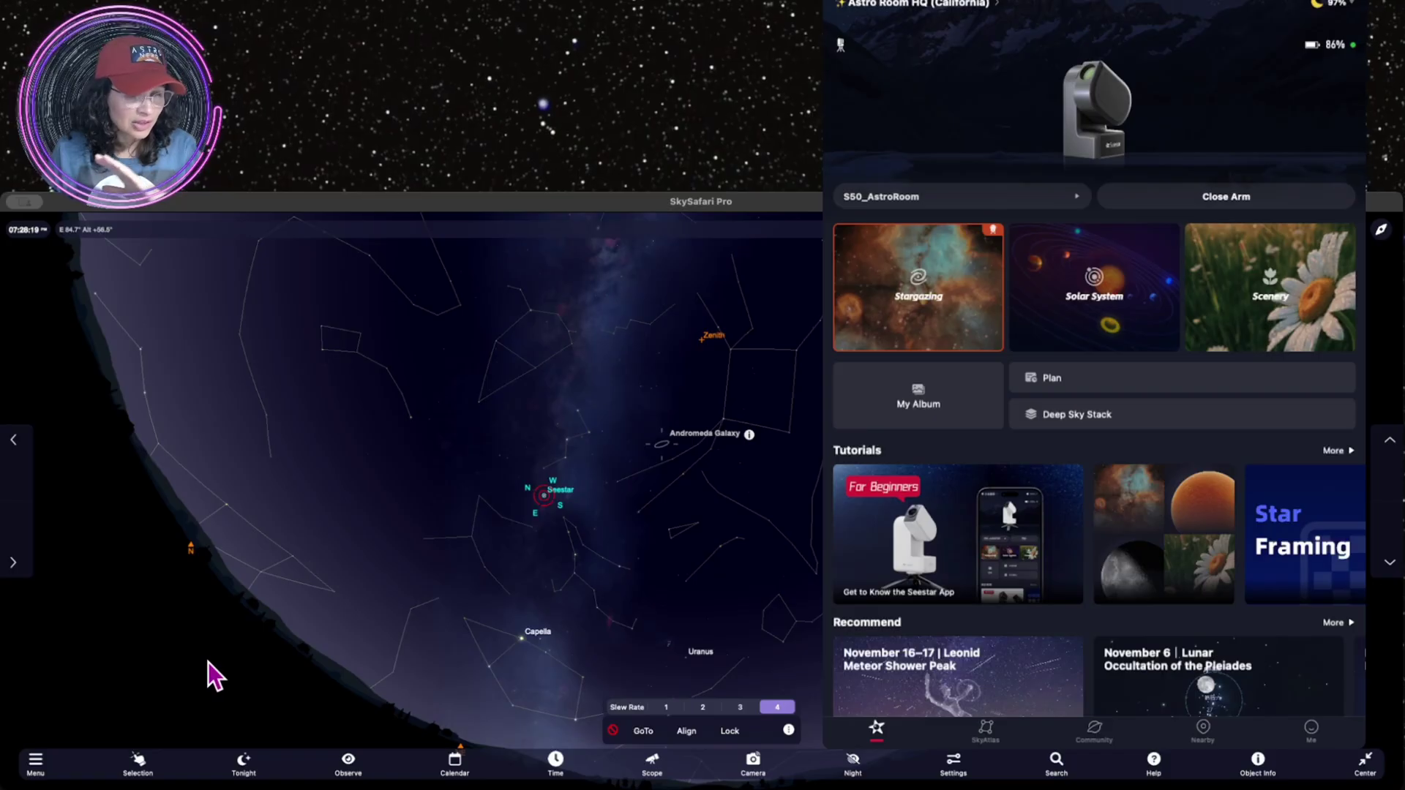
In SkySafari Pro, view the options of the Seestar TRIAL telescope preset and close them without changes
left_click(40, 764)
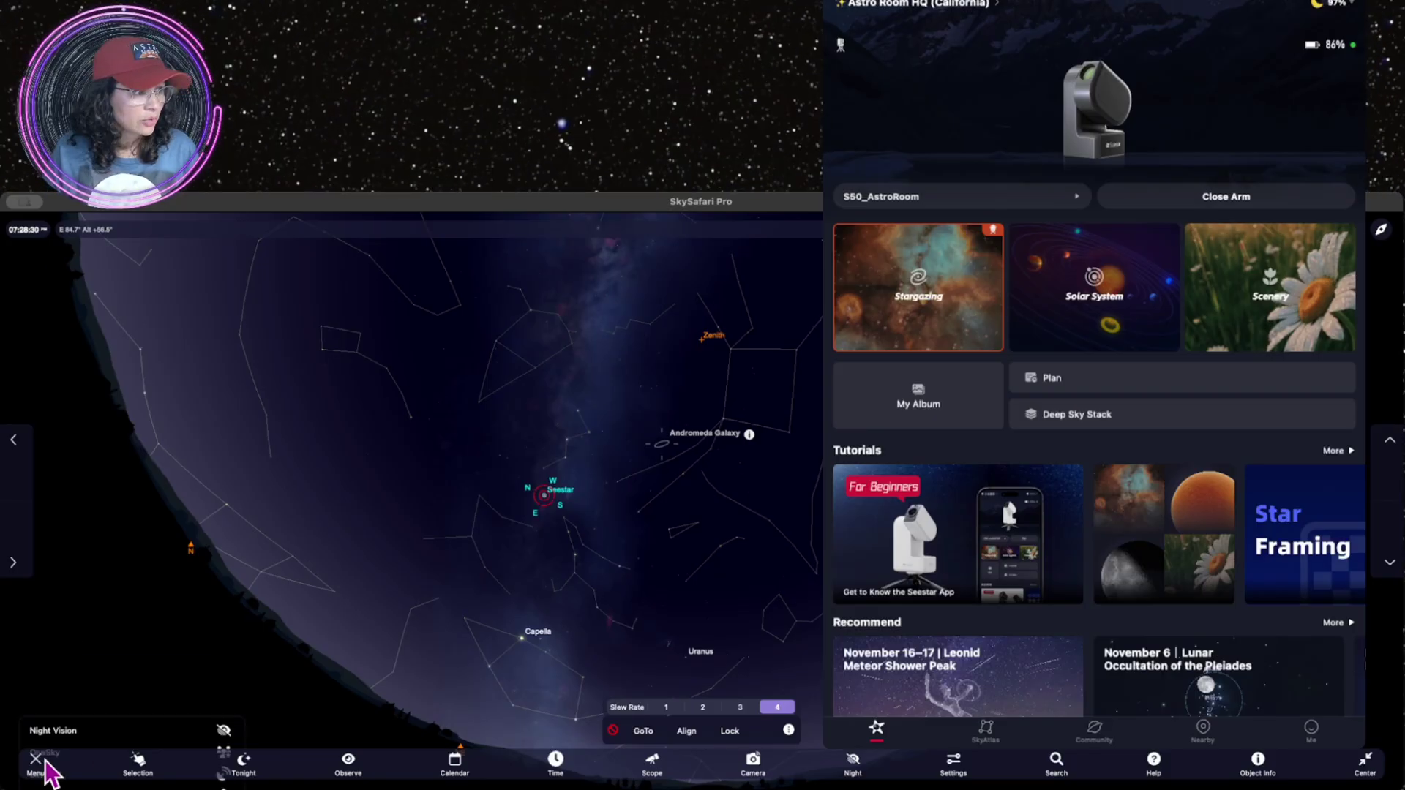
left_click(121, 734)
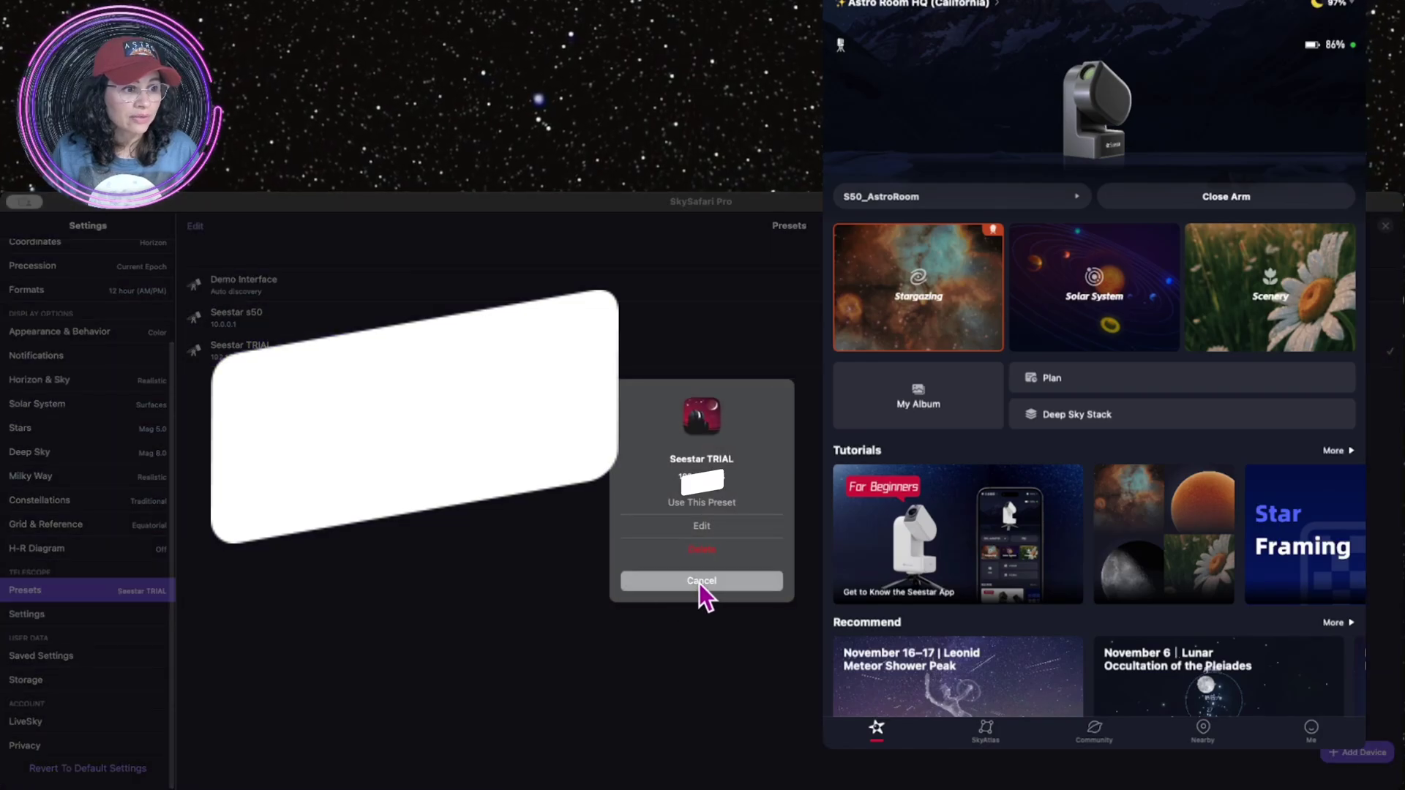
left_click(703, 585)
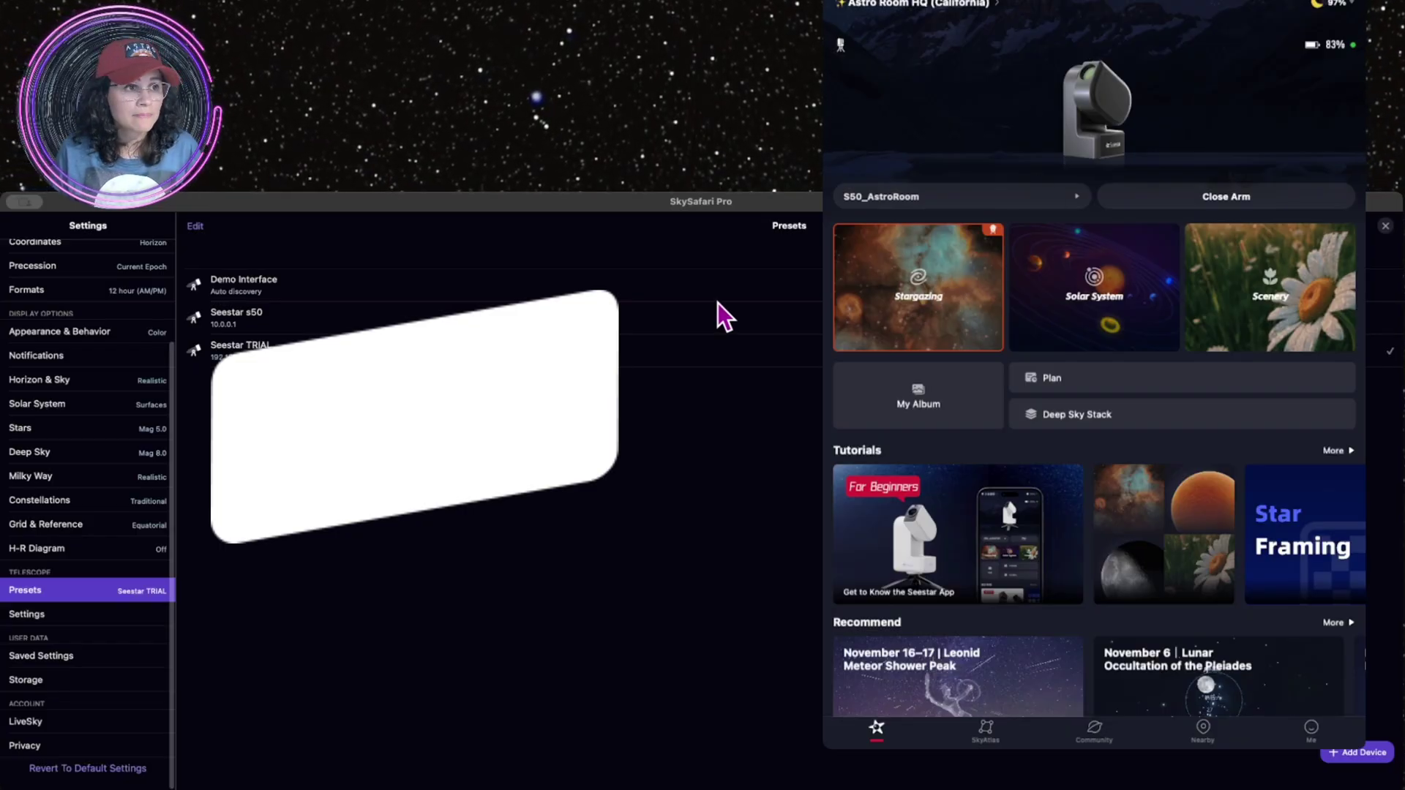
Switch to the web browser and activate its address field for entering the router's IP address
left_click(981, 102)
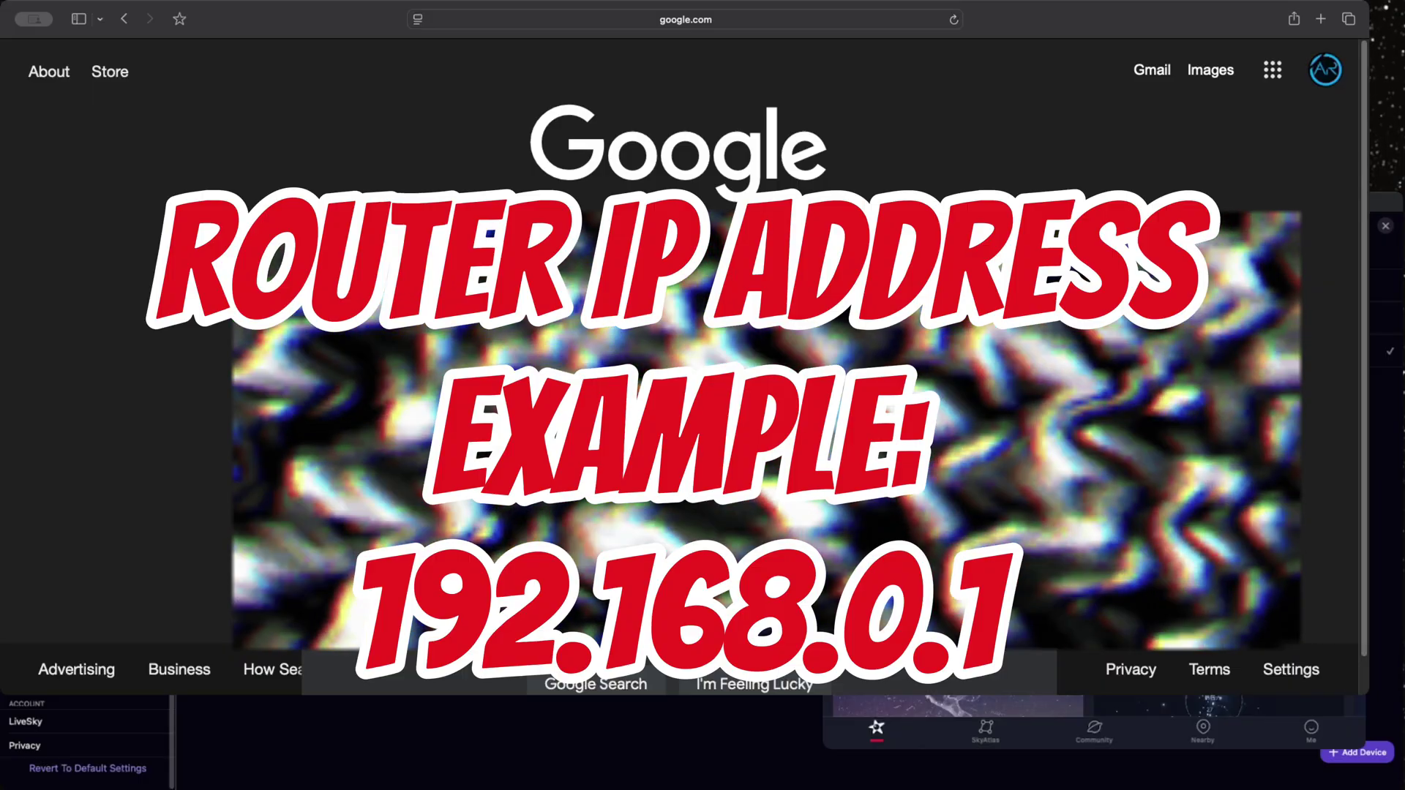
left_click(656, 20)
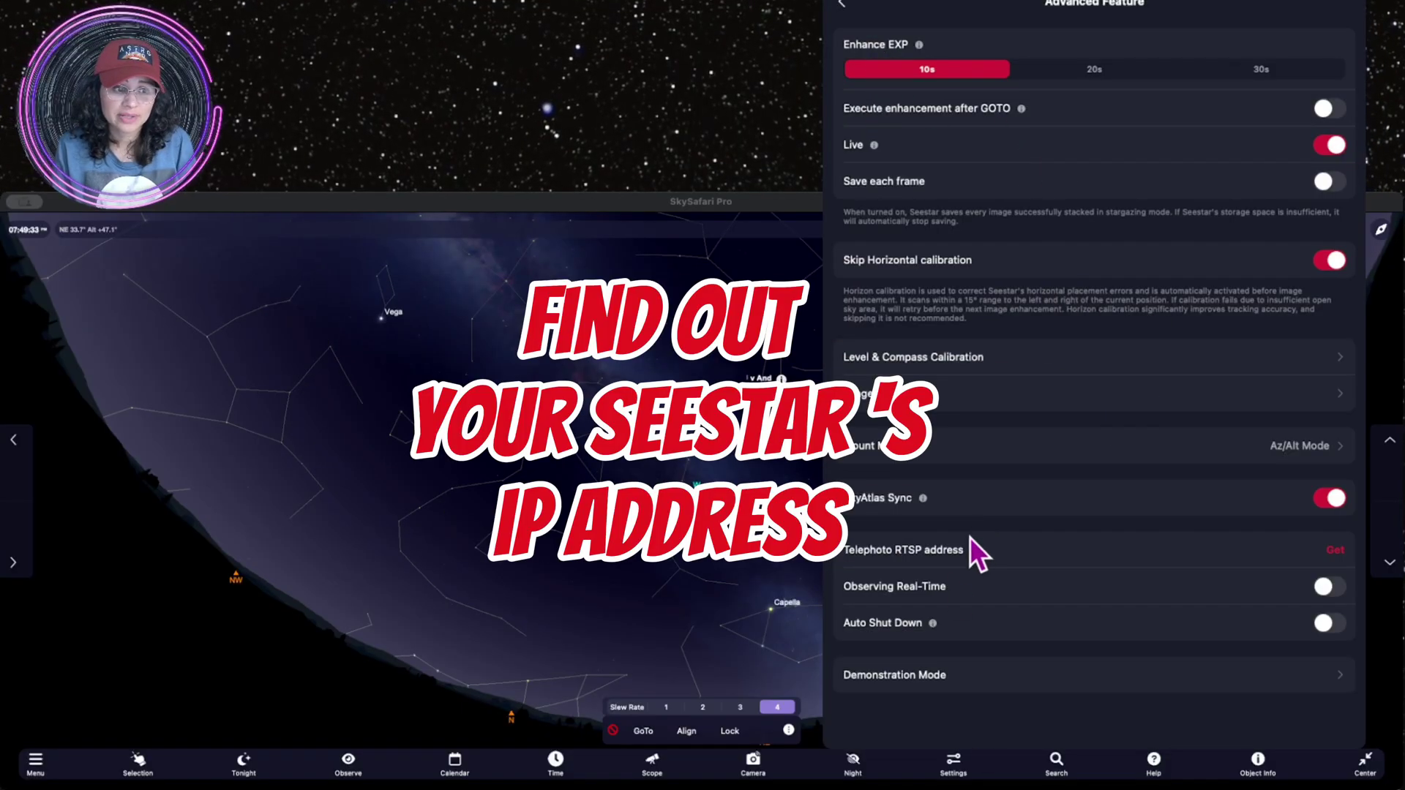
In the Seestar app's Advanced Feature settings, get the Telephoto RTSP address to find the telescope's IP address
left_click(841, 3)
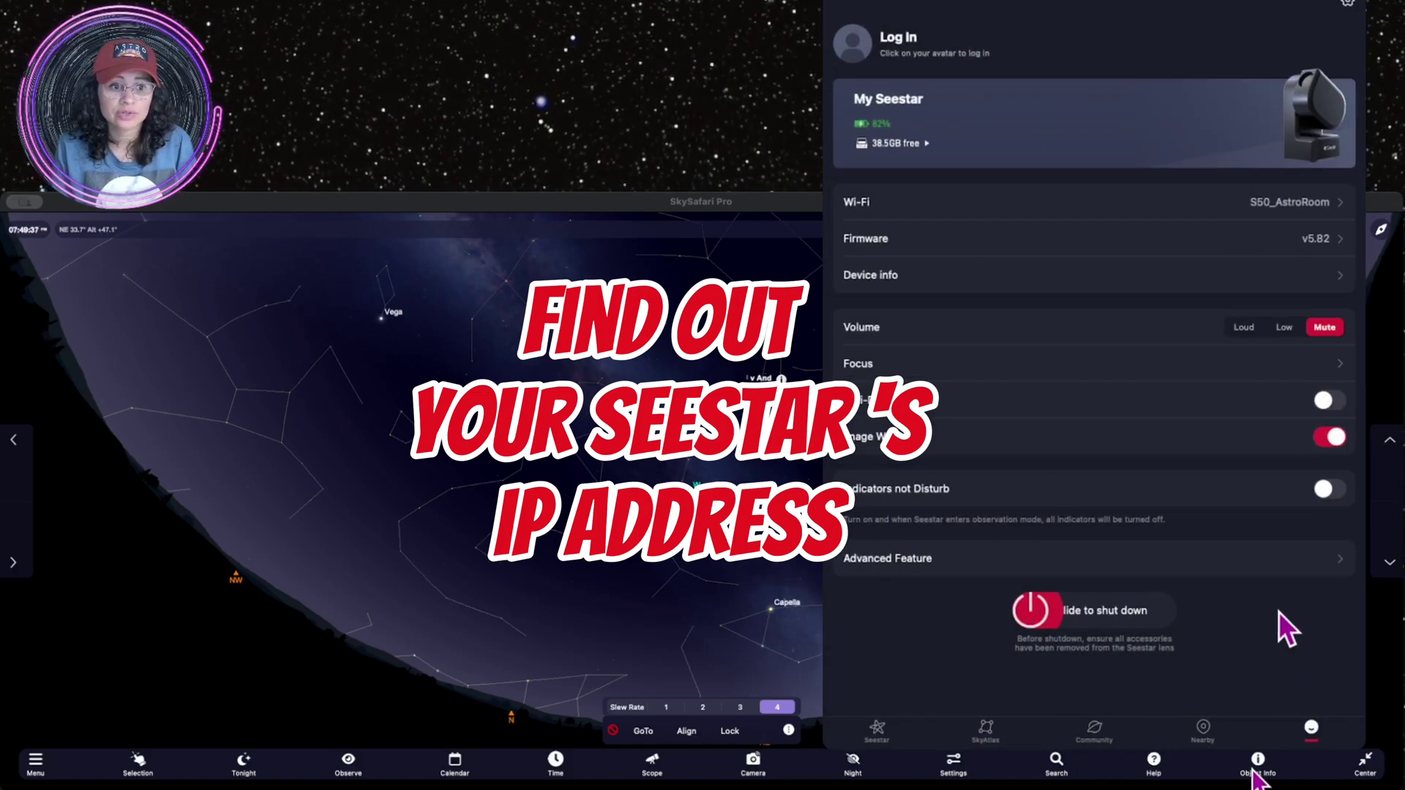
left_click(1012, 562)
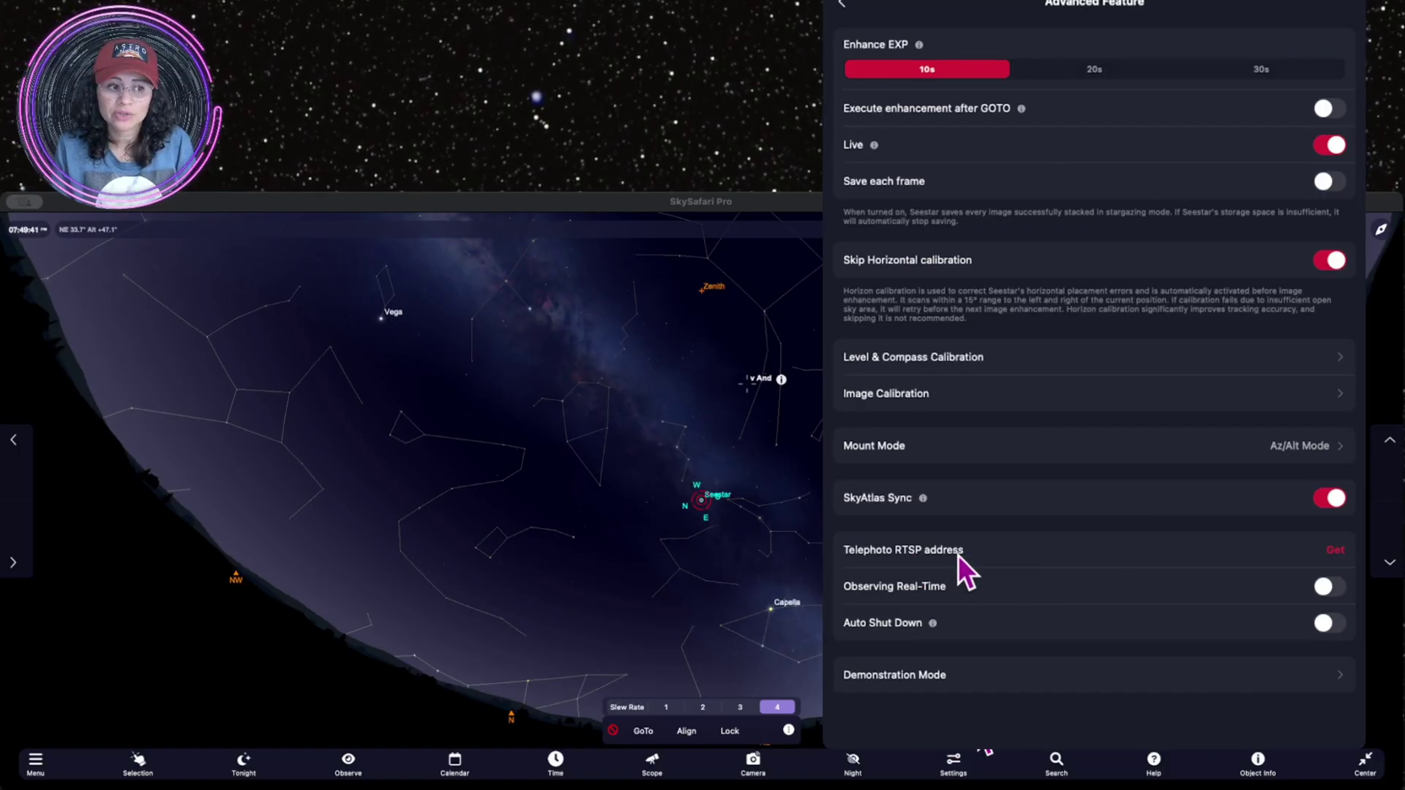
left_click(1335, 552)
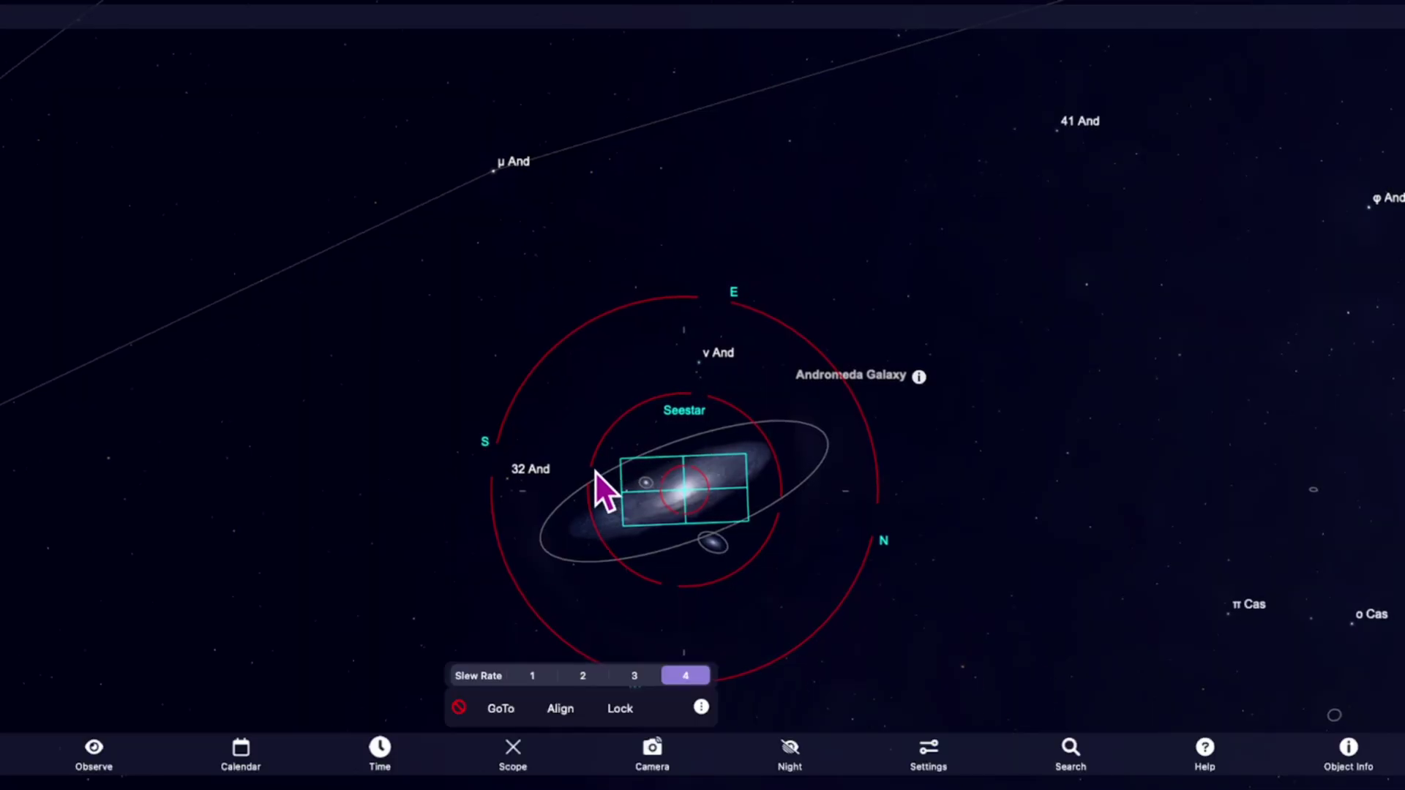
In SkySafari Pro, open the Scope Display settings with the field of view indicators while viewing the Andromeda Galaxy
scroll(731, 523, "up", 5)
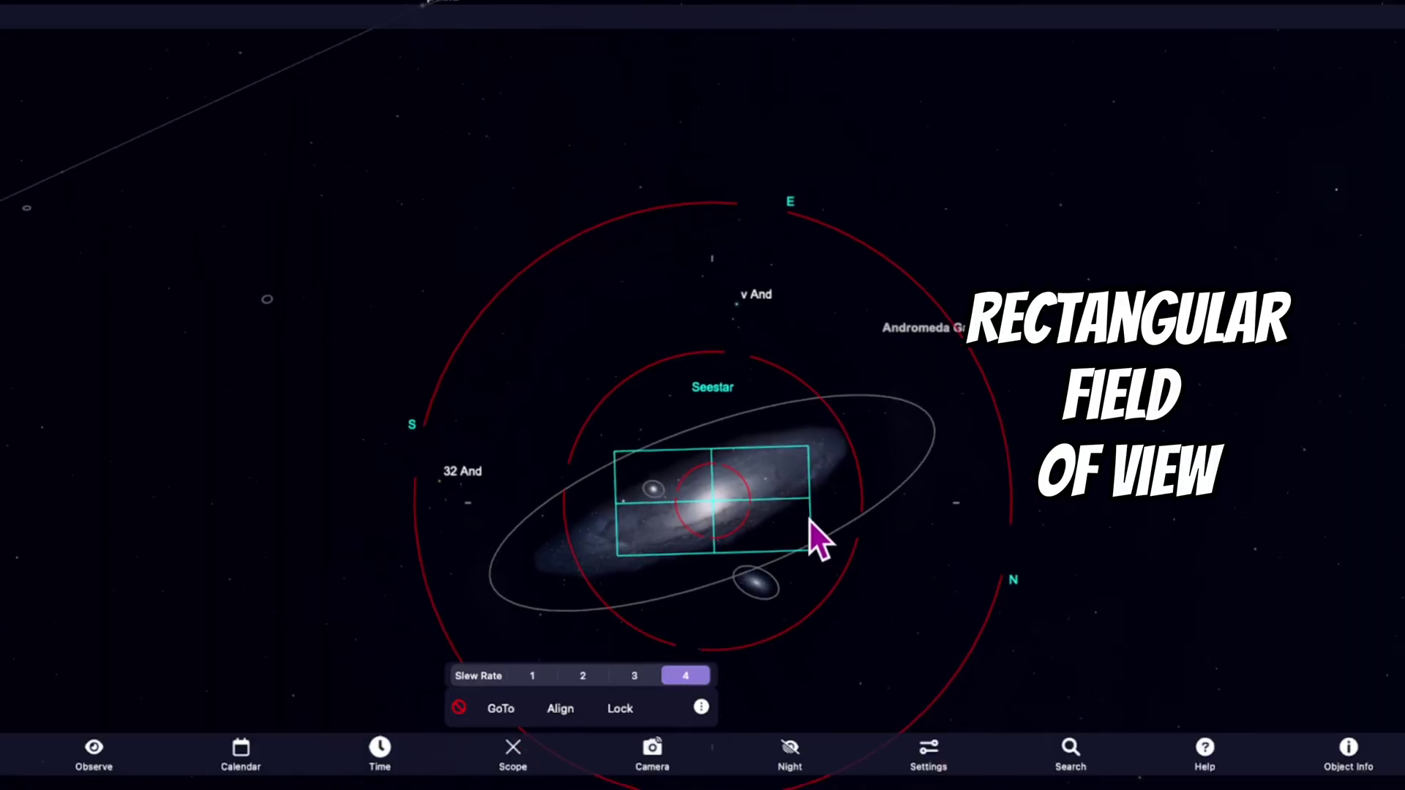
scroll(754, 455, "up", 3)
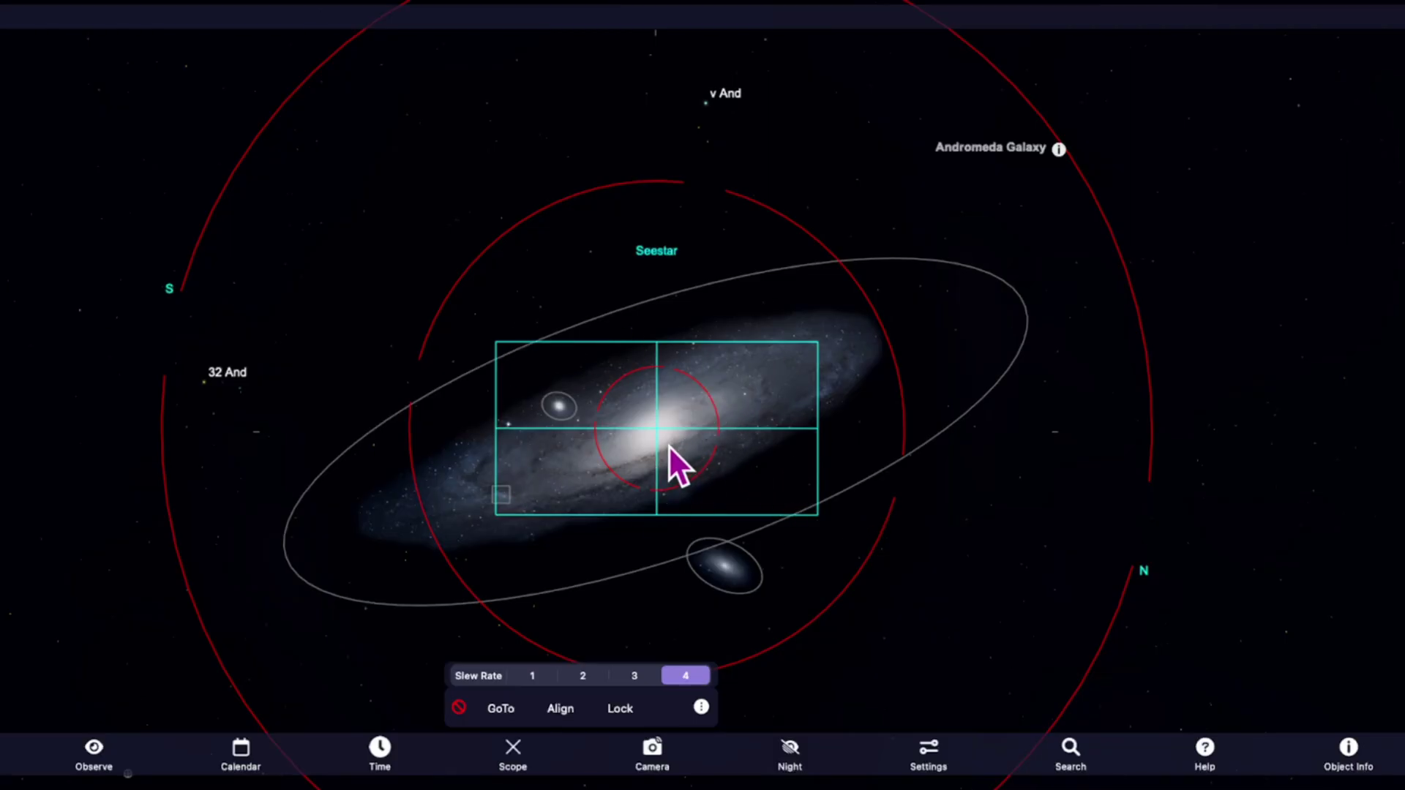
scroll(704, 483, "down", 3)
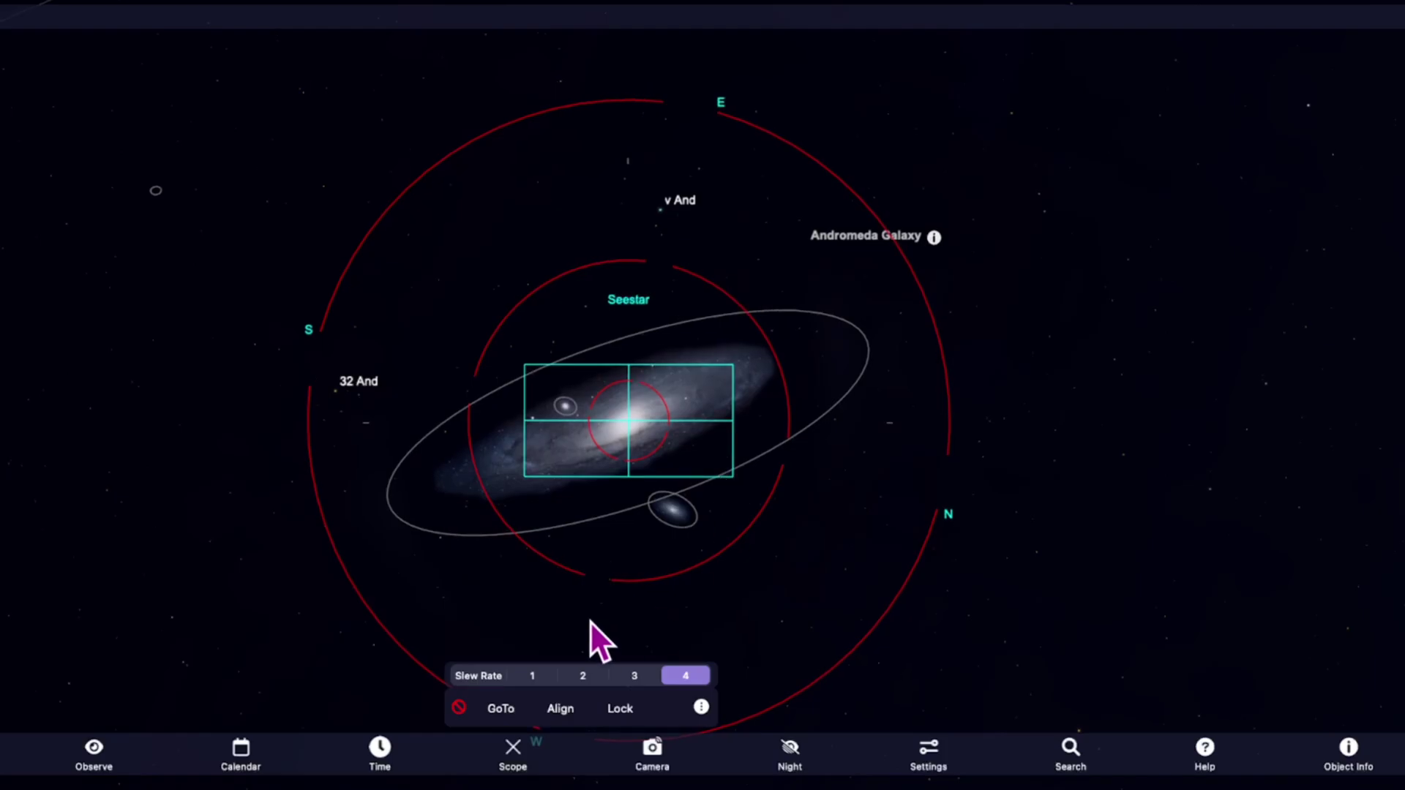
left_click(88, 761)
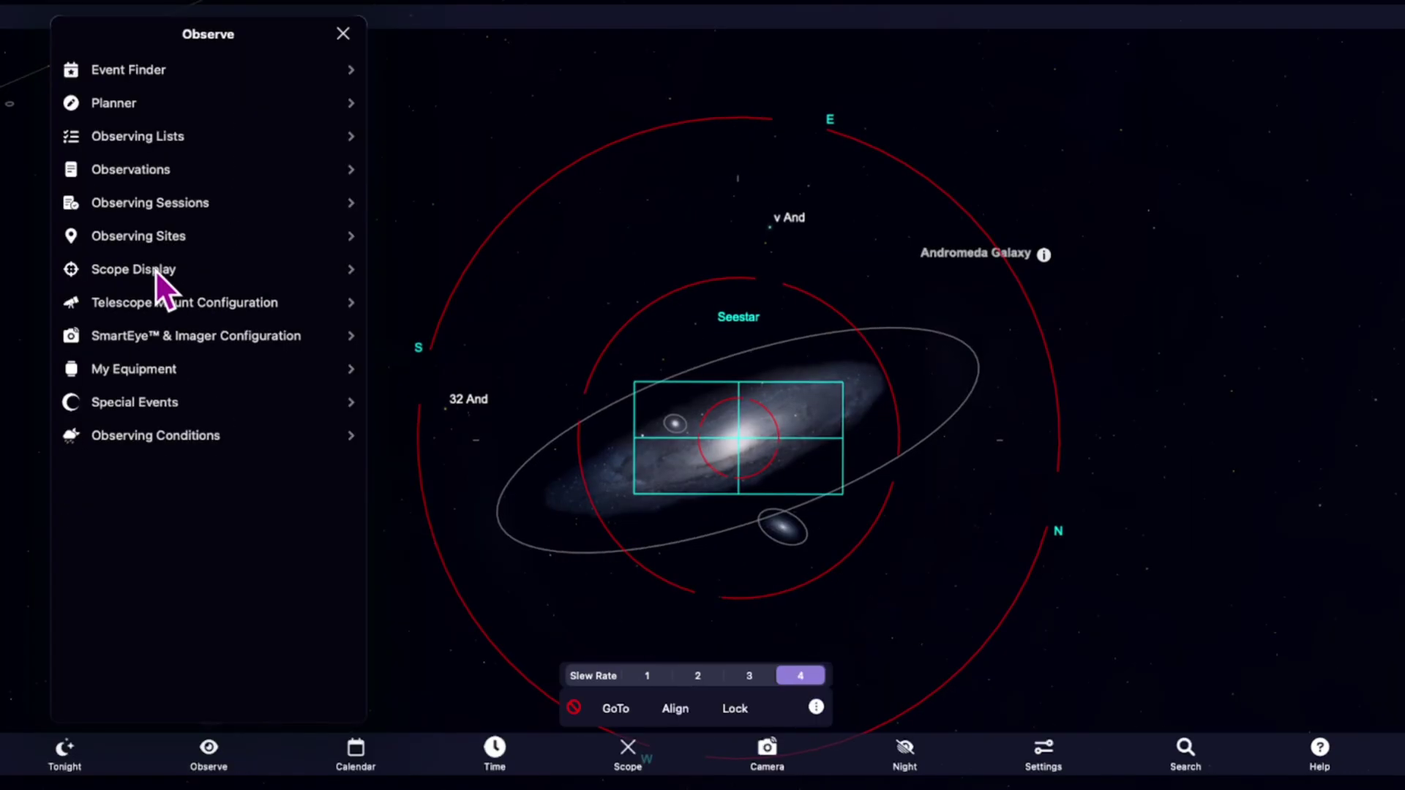
left_click(155, 270)
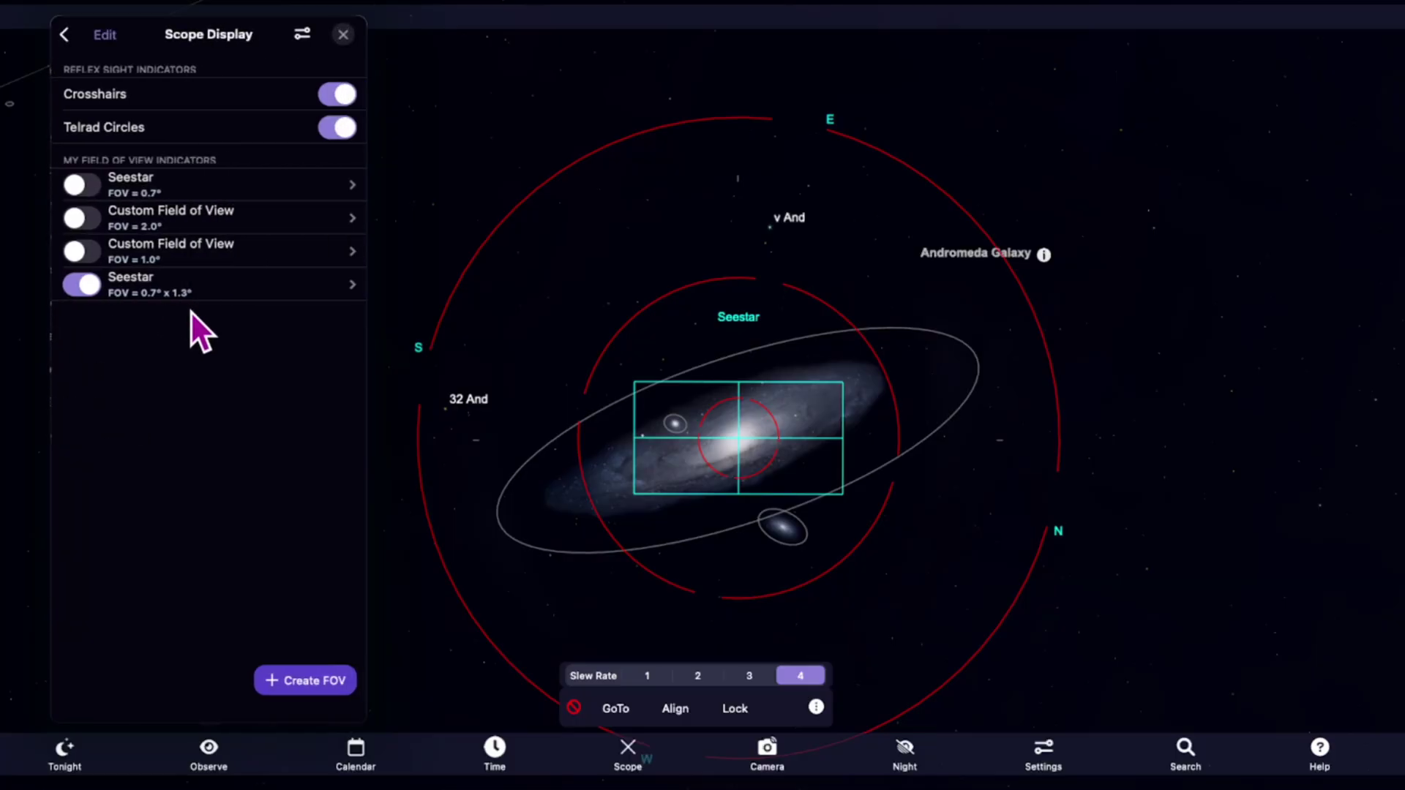
Try the 1.0° and 2.0° custom and the 0.7° Seestar field of view indicators one at a time, turning each off again
left_click(79, 251)
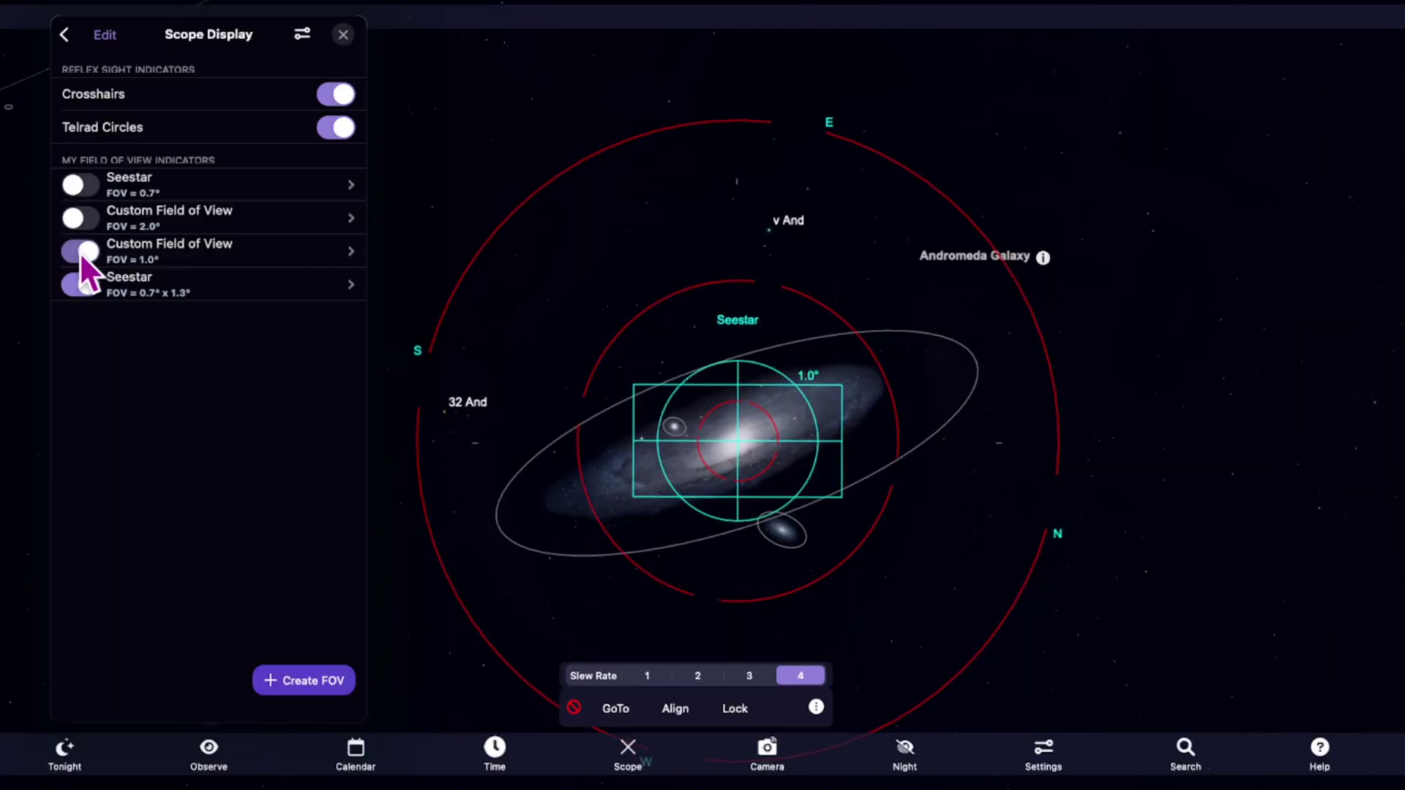
left_click(79, 252)
left_click(77, 218)
left_click(76, 216)
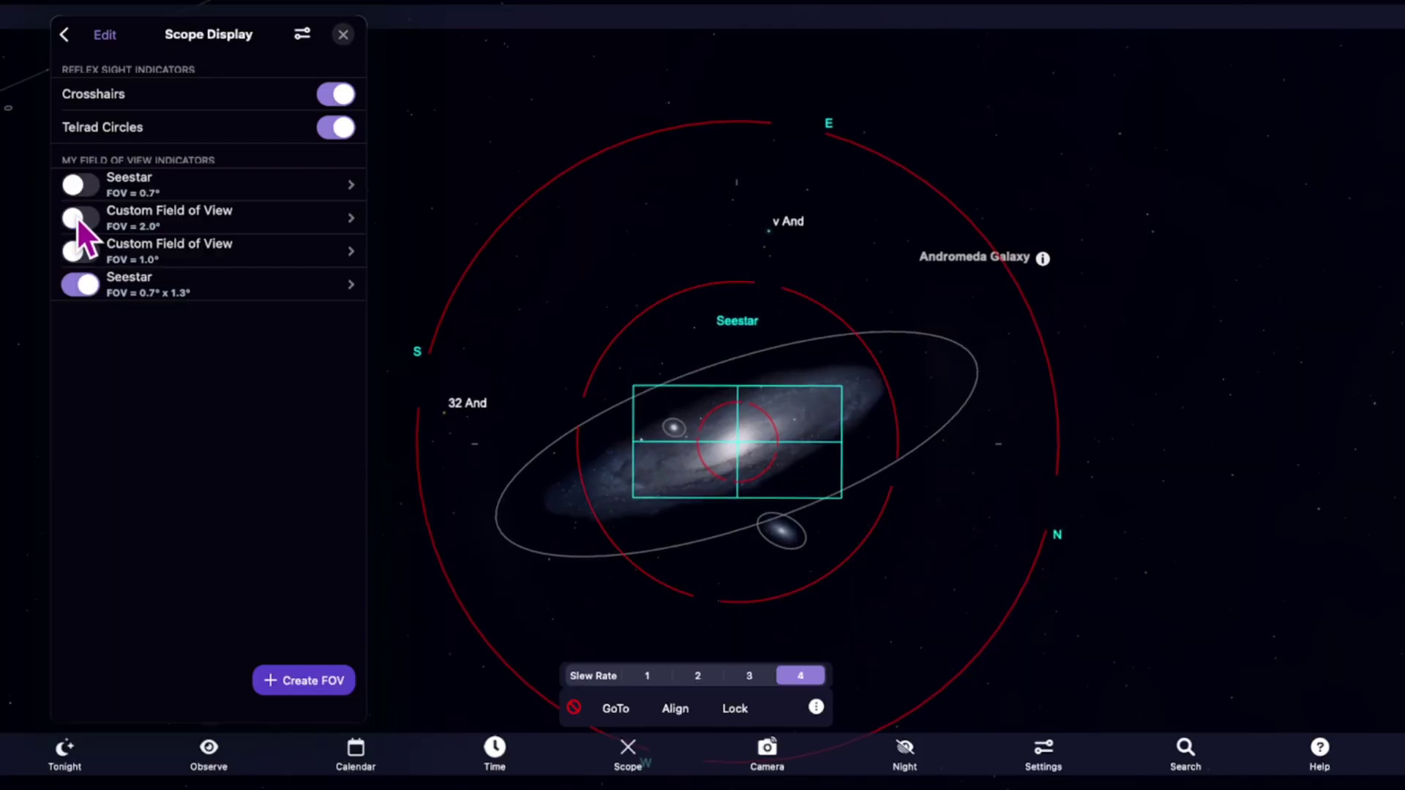
left_click(77, 181)
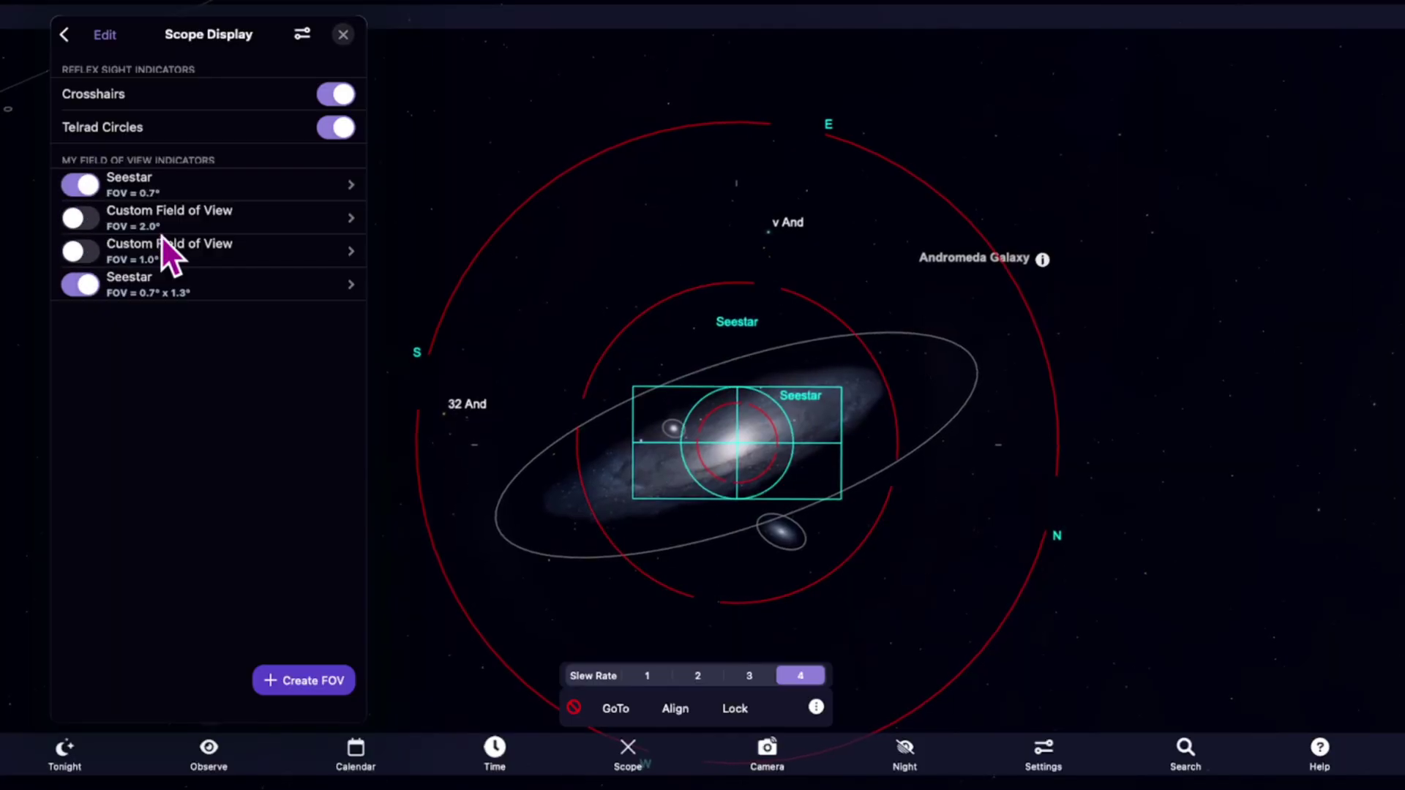
left_click(89, 183)
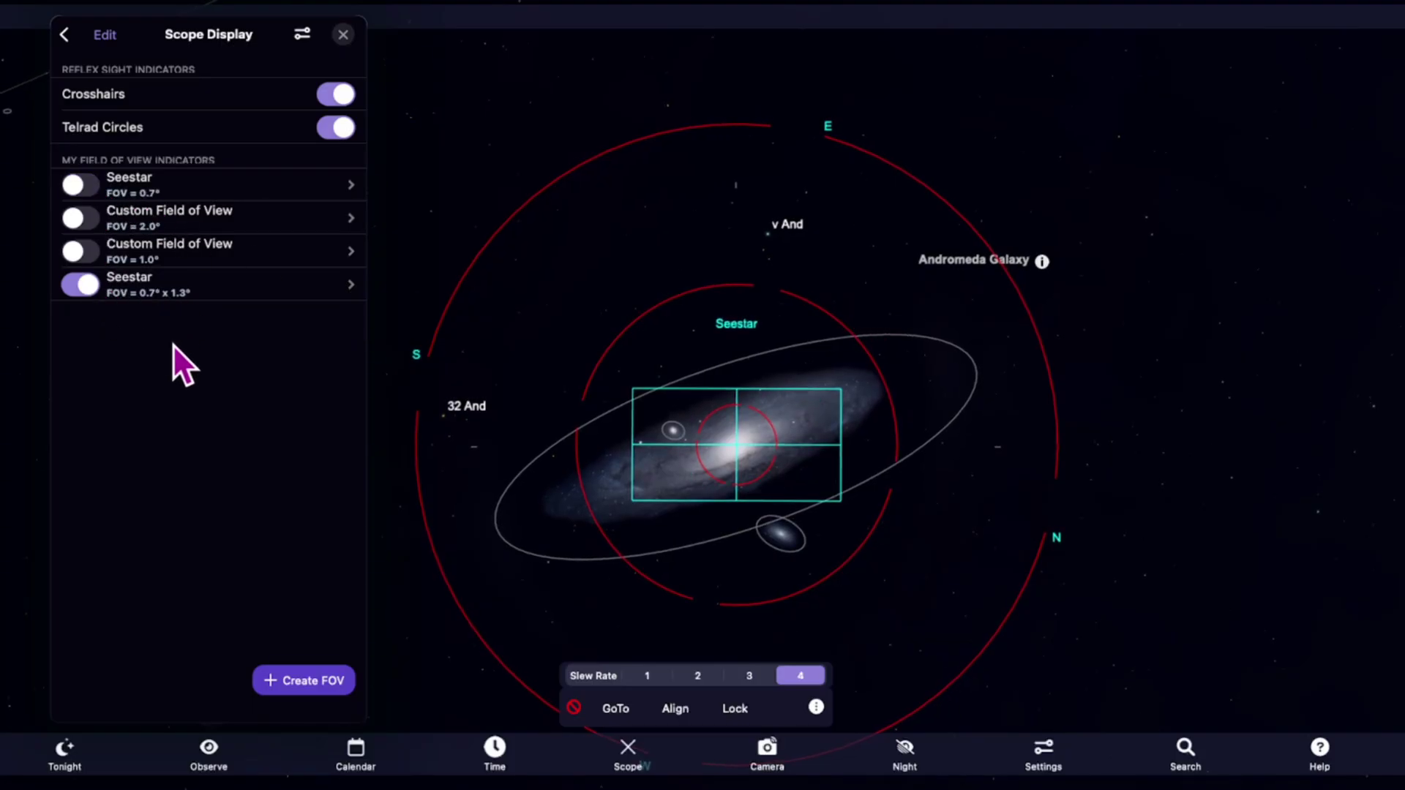
Create a rectangular field of view indicator of 1.0° x 0.5° and return to the Scope Display settings
left_click(277, 682)
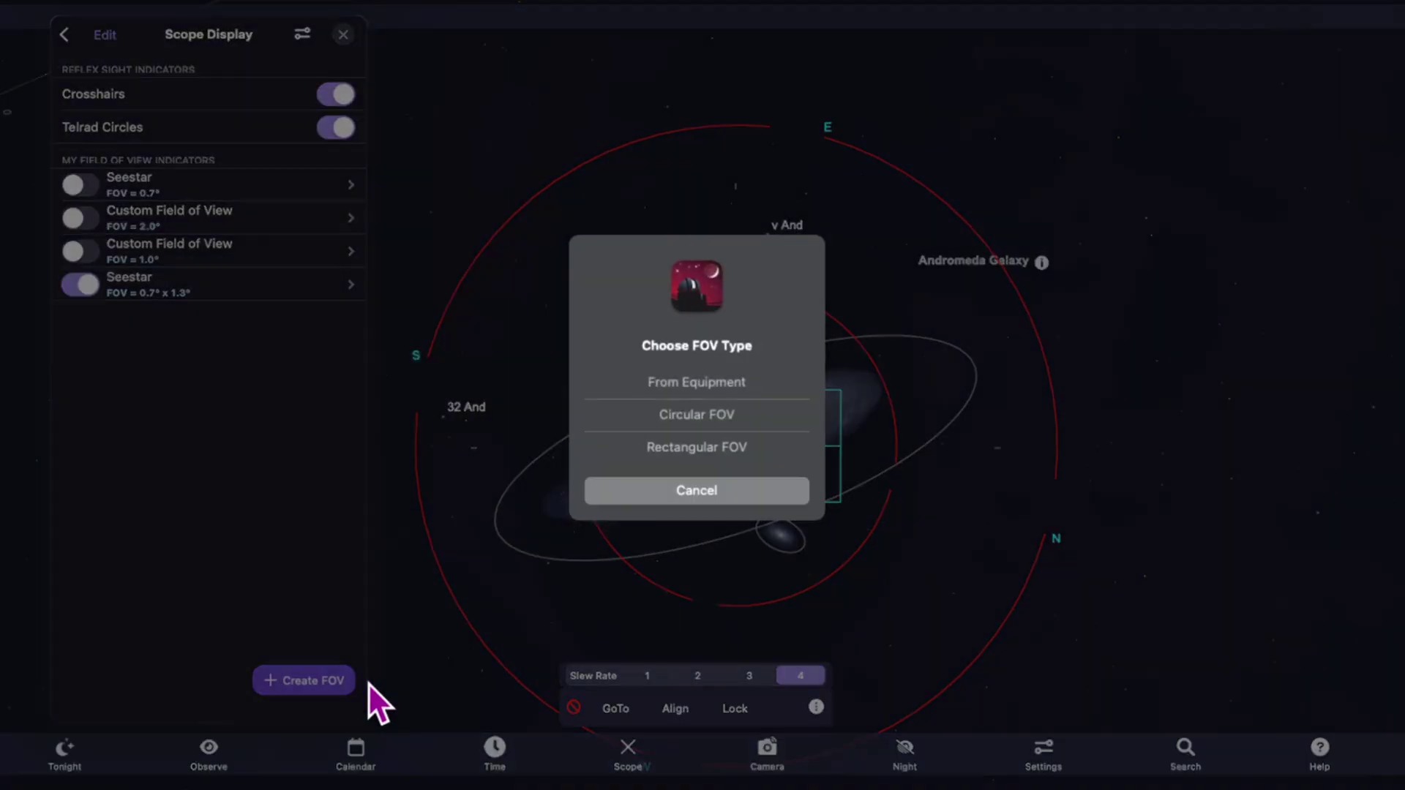
left_click(714, 459)
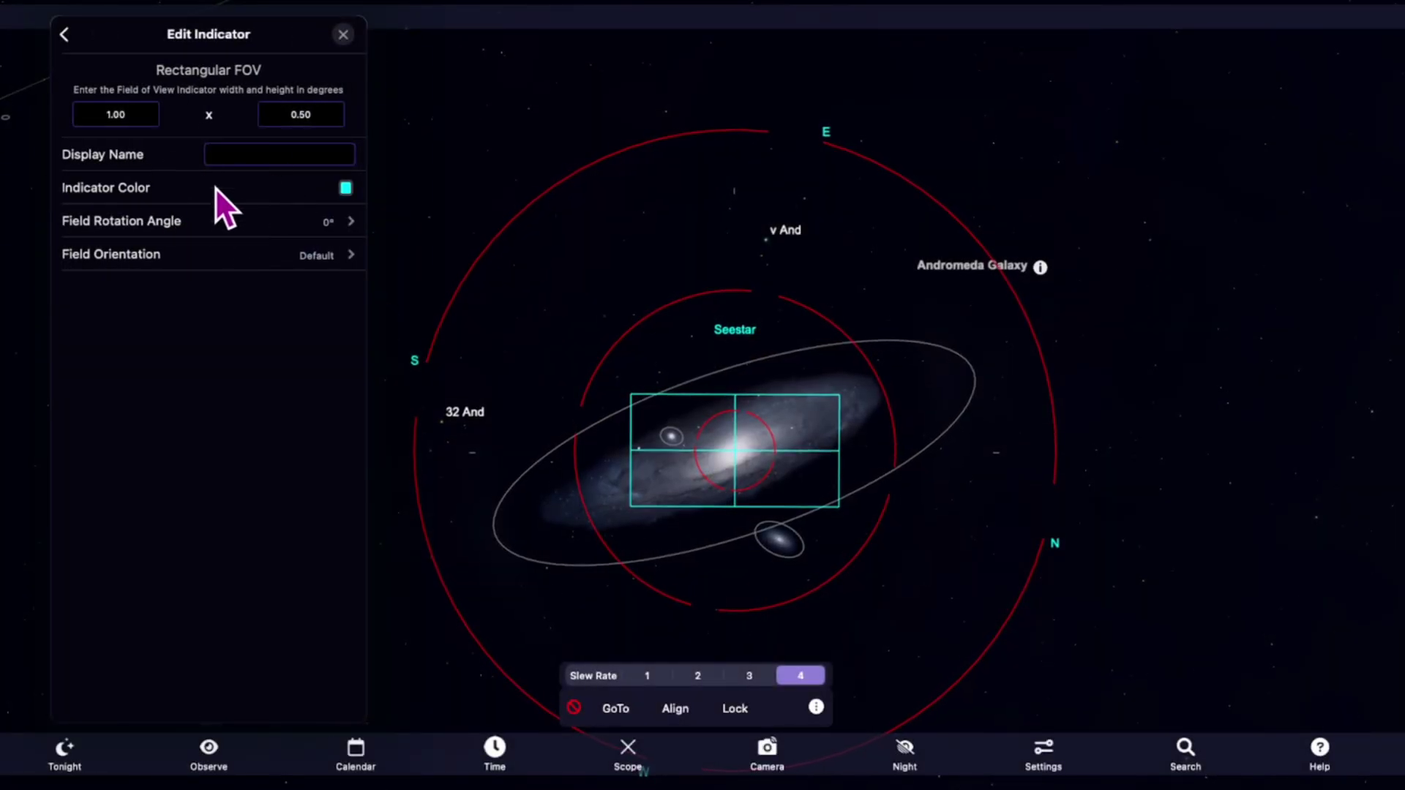
left_click(65, 35)
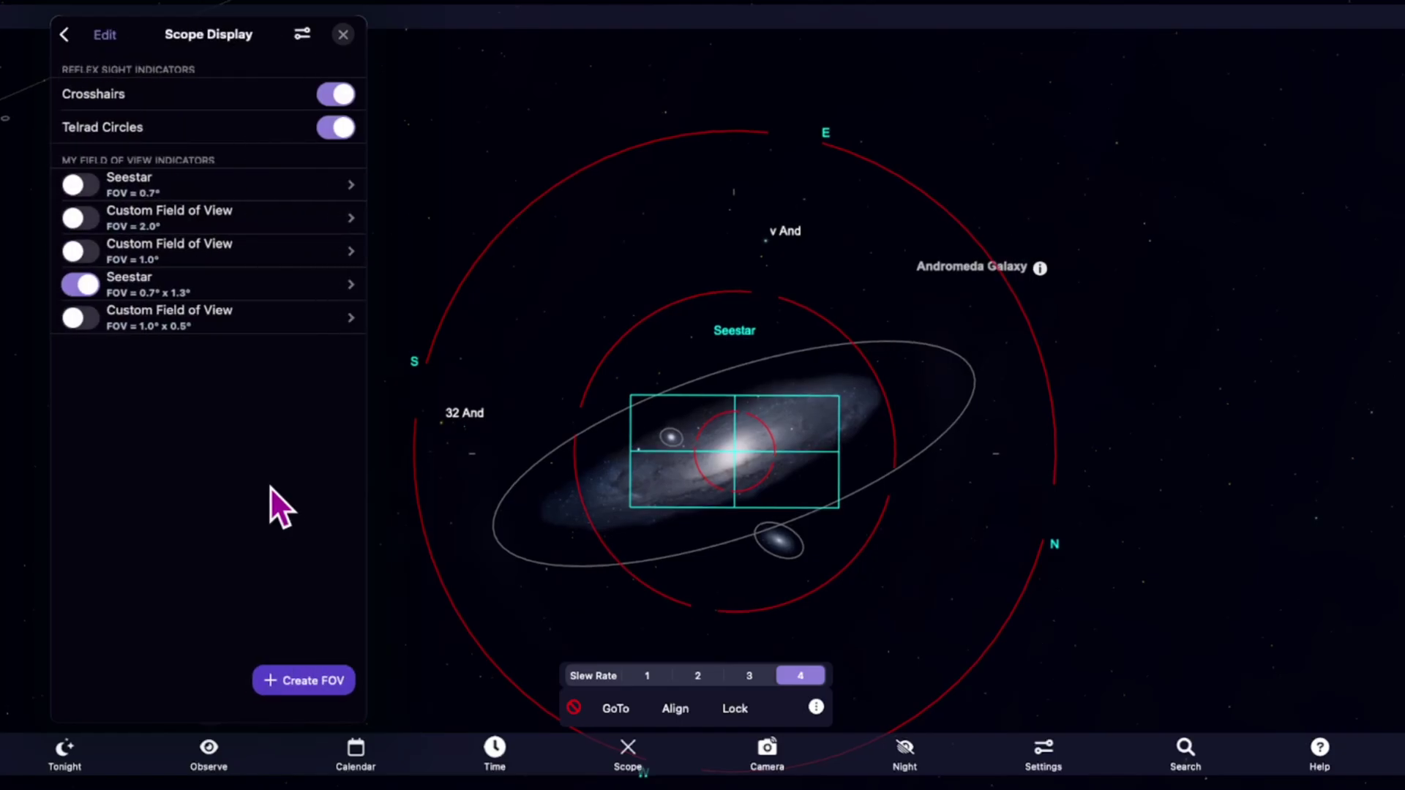
Color the 0.7° x 1.3° Seestar indicator yellow and try its field rotation at 0° before setting it back to 90°
left_click(187, 287)
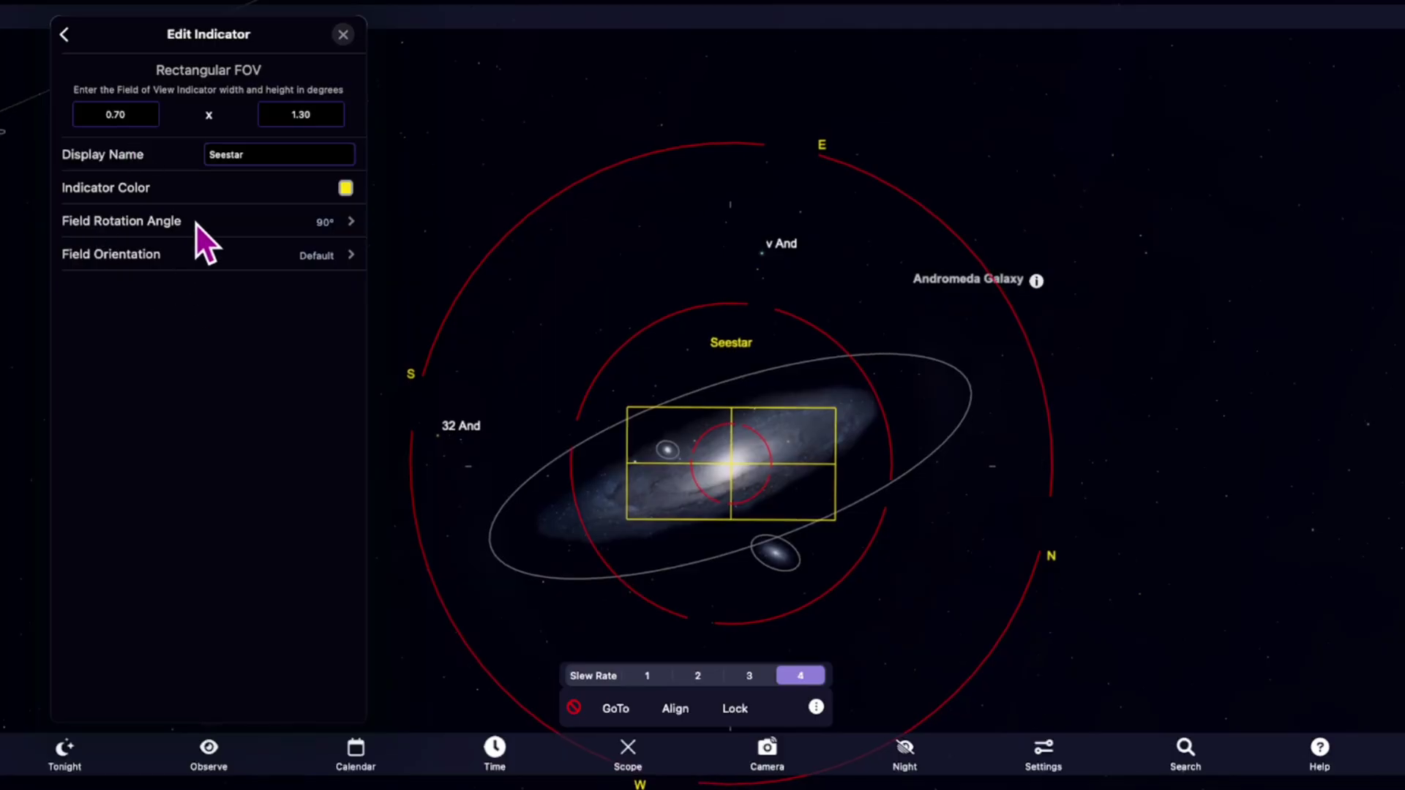
left_click(176, 226)
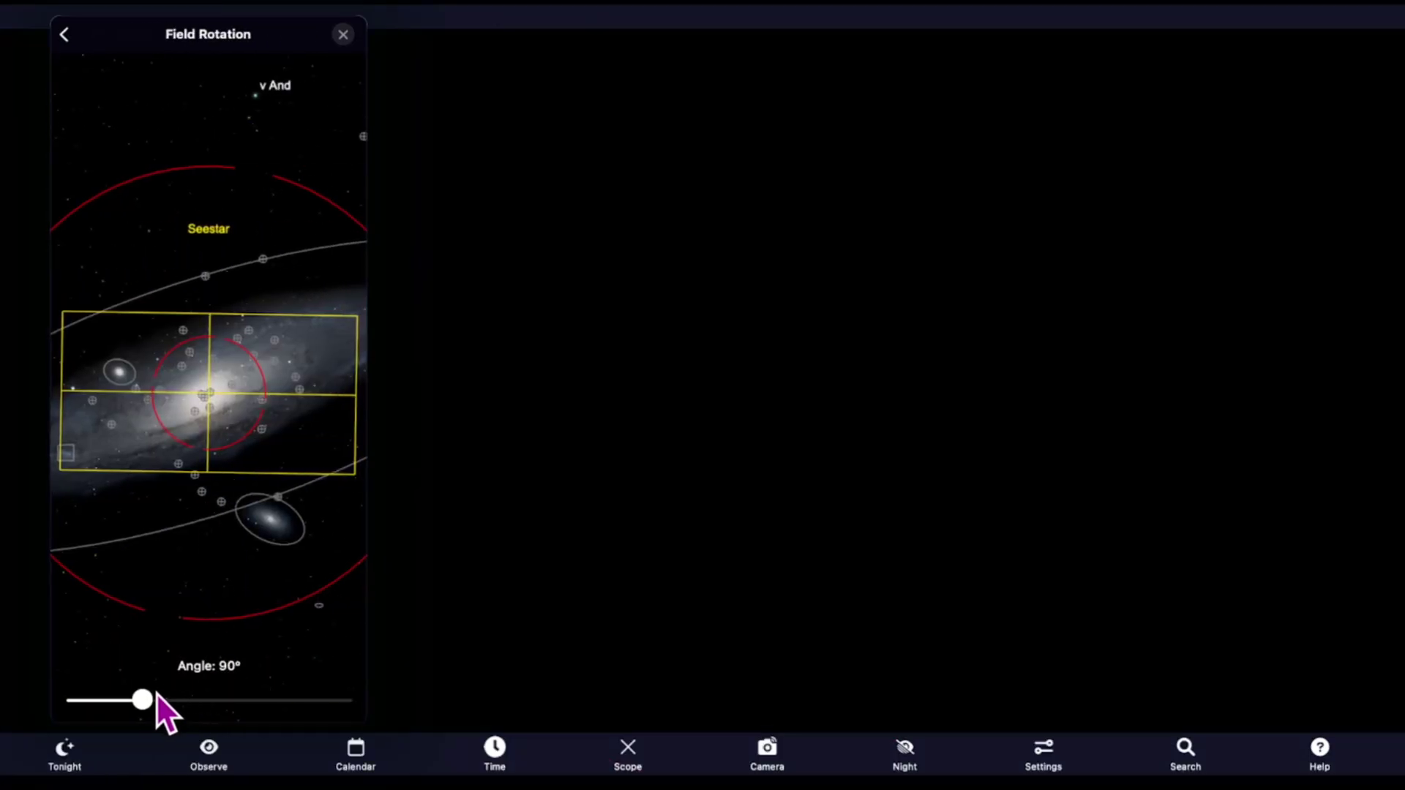
left_click_drag(144, 699, 48, 701)
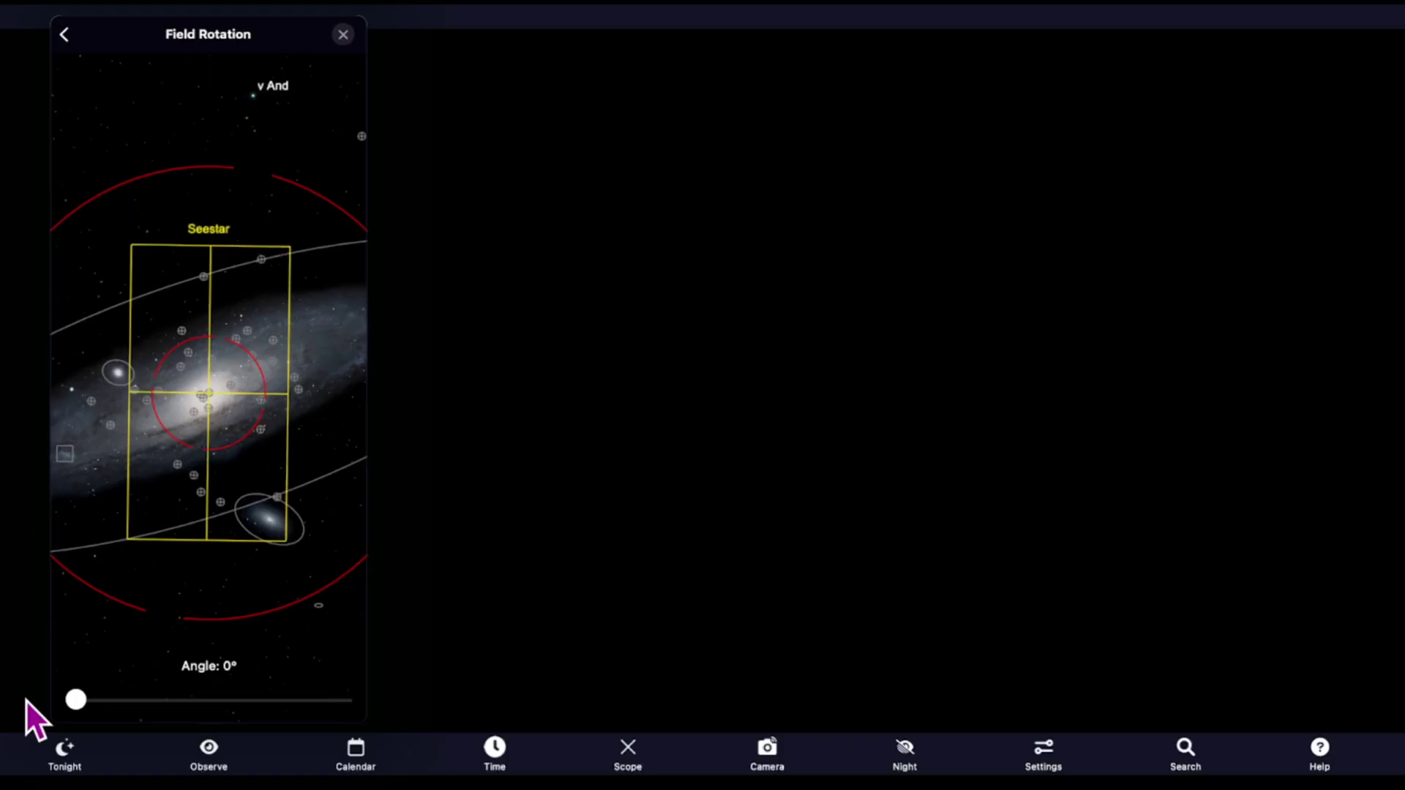
left_click_drag(53, 701, 136, 696)
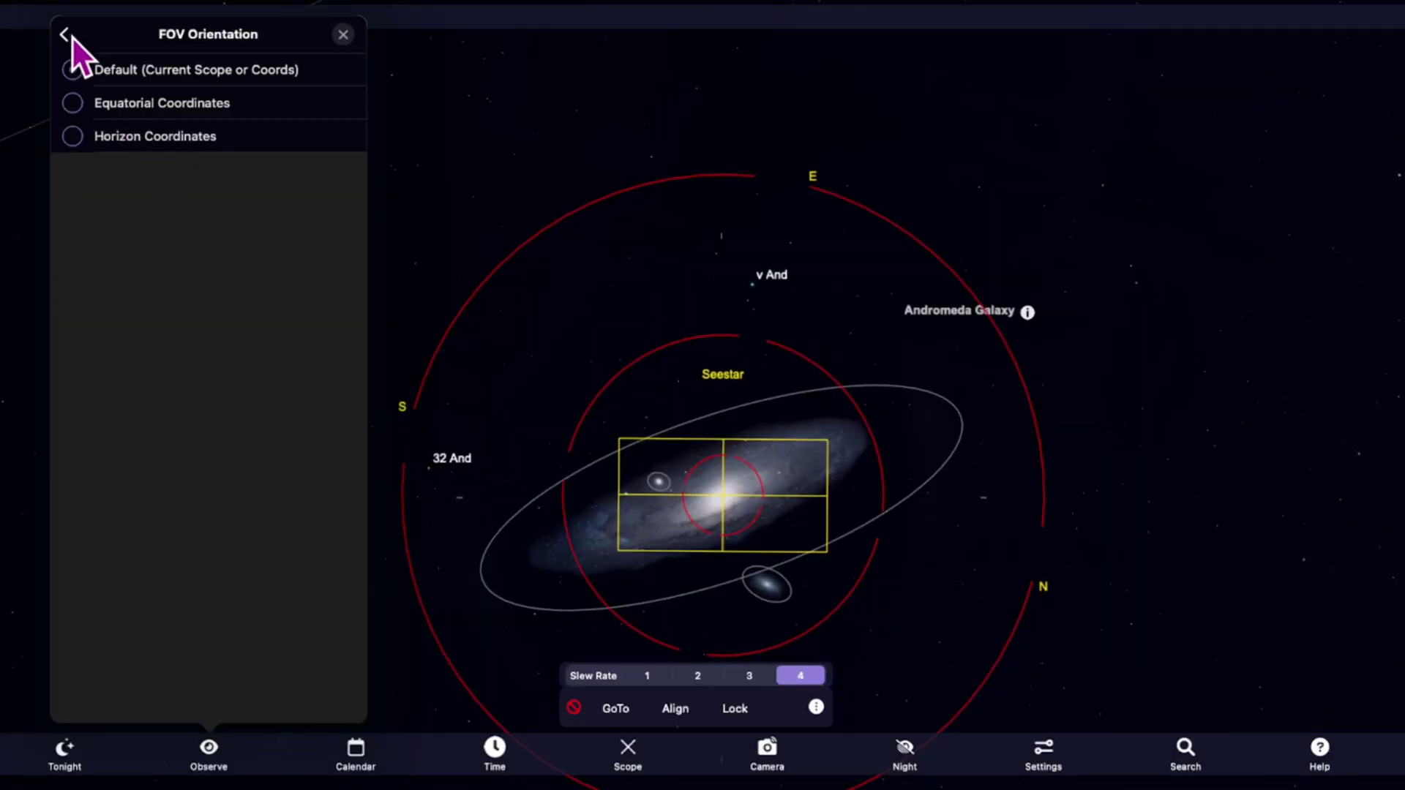
left_click(65, 35)
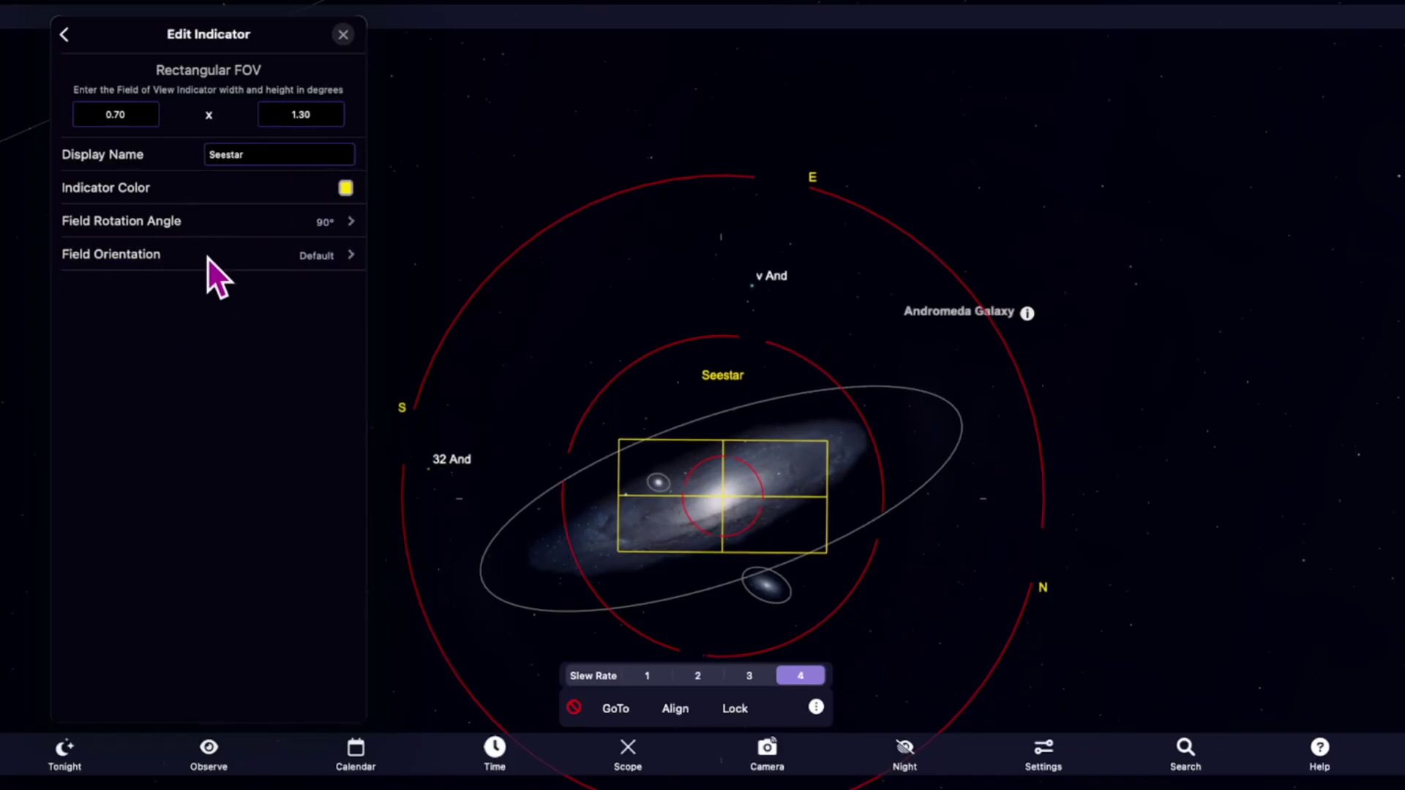
left_click(63, 34)
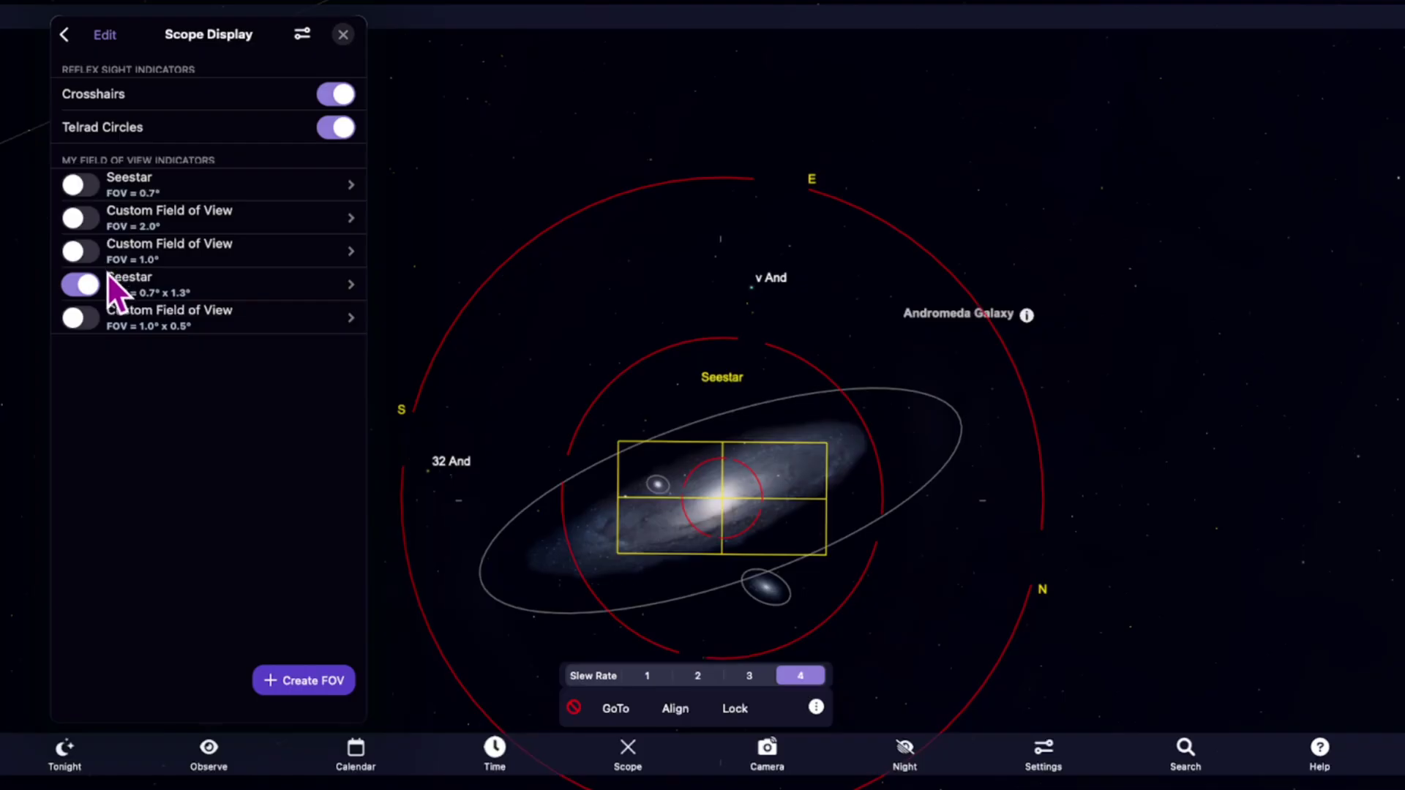
Compare the 2.0° custom and 0.7° Seestar indicators one at a time, ending with only the 0.7° x 1.3° Seestar indicator on
left_click(80, 287)
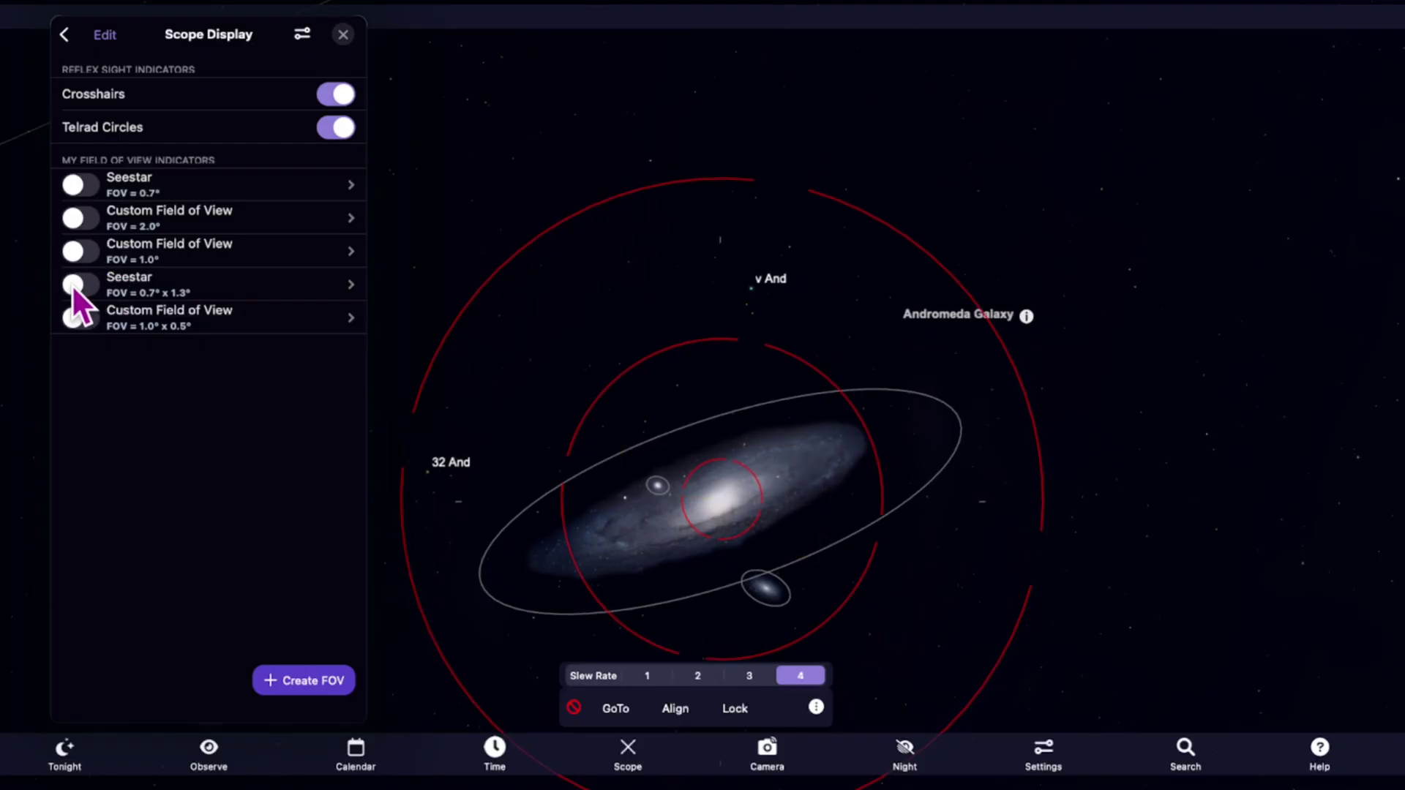
left_click(74, 213)
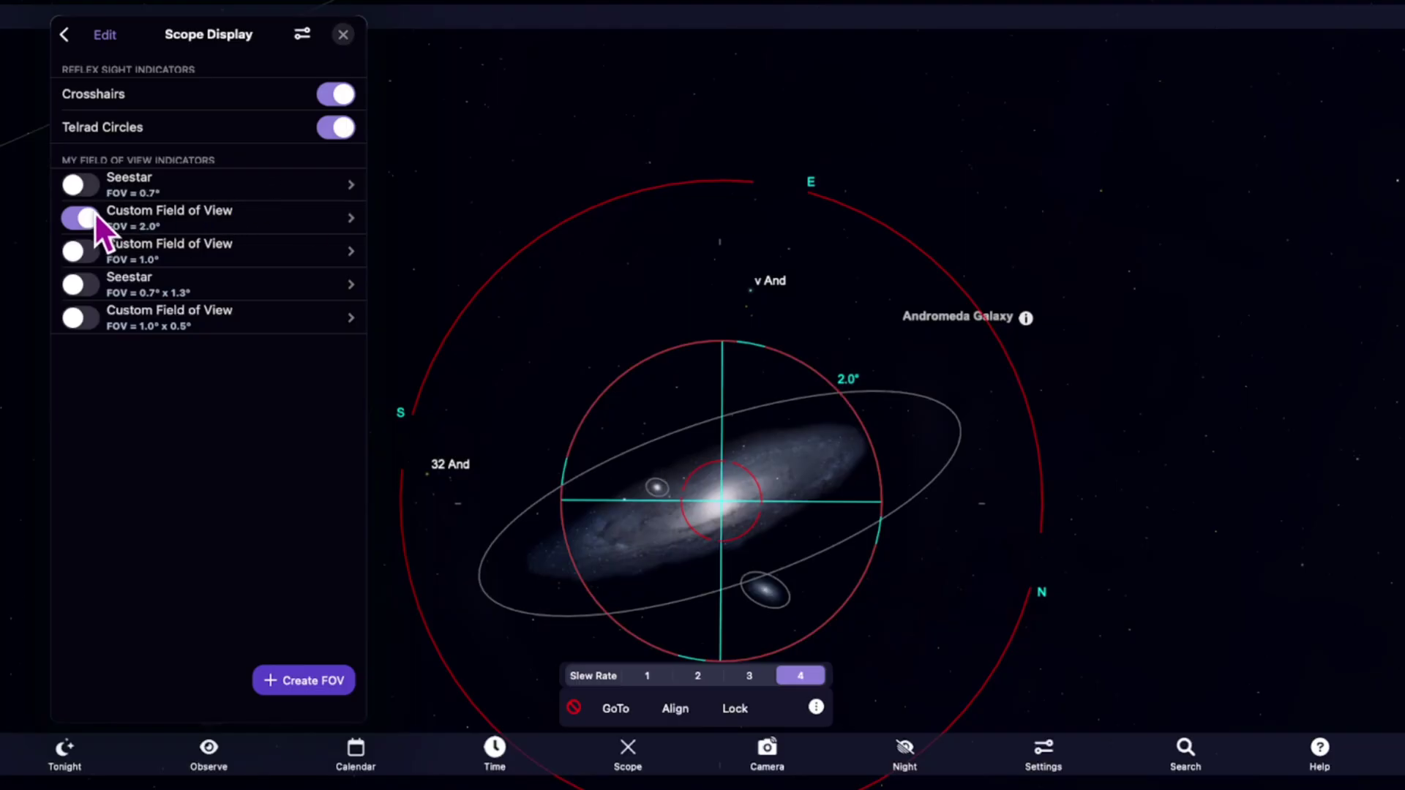
left_click(93, 213)
left_click(78, 185)
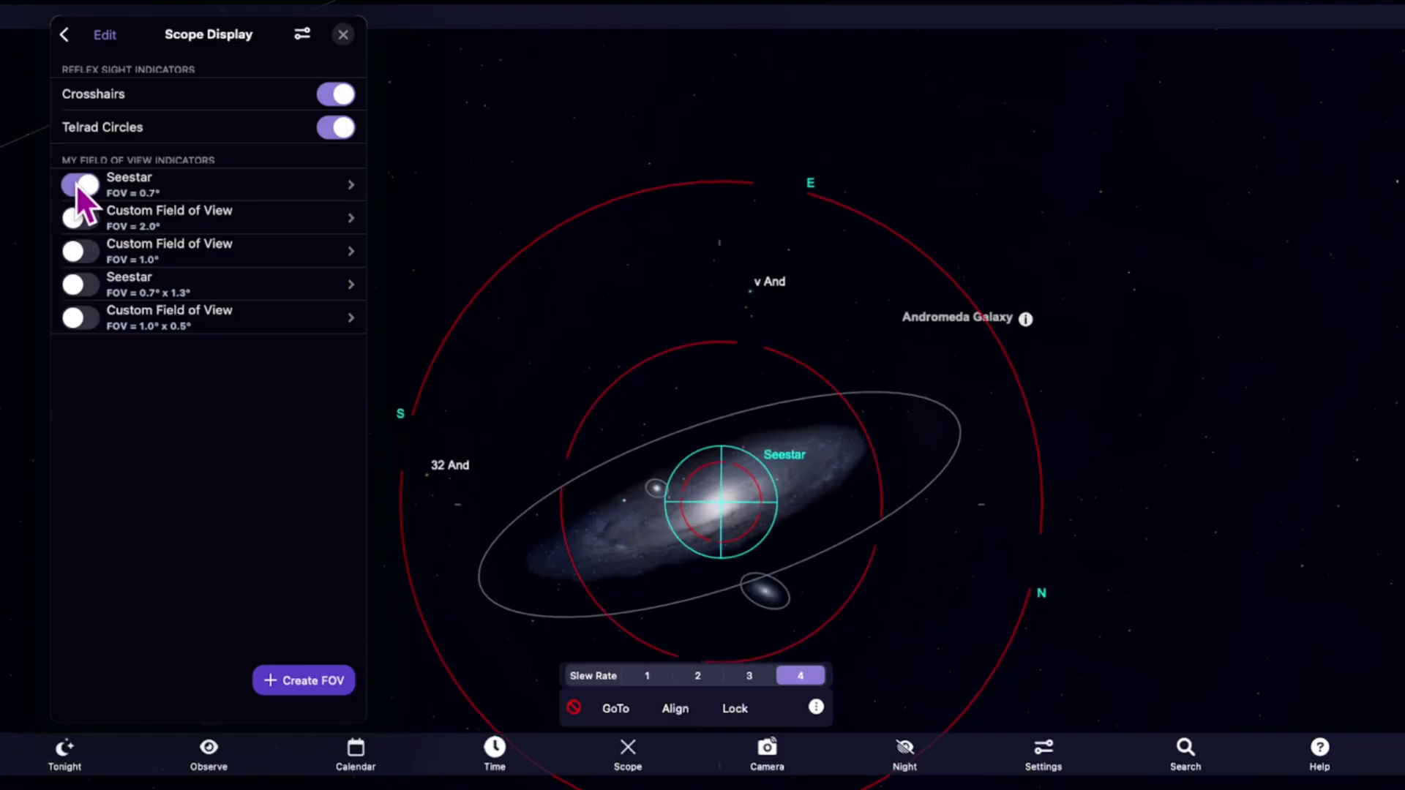
left_click(77, 185)
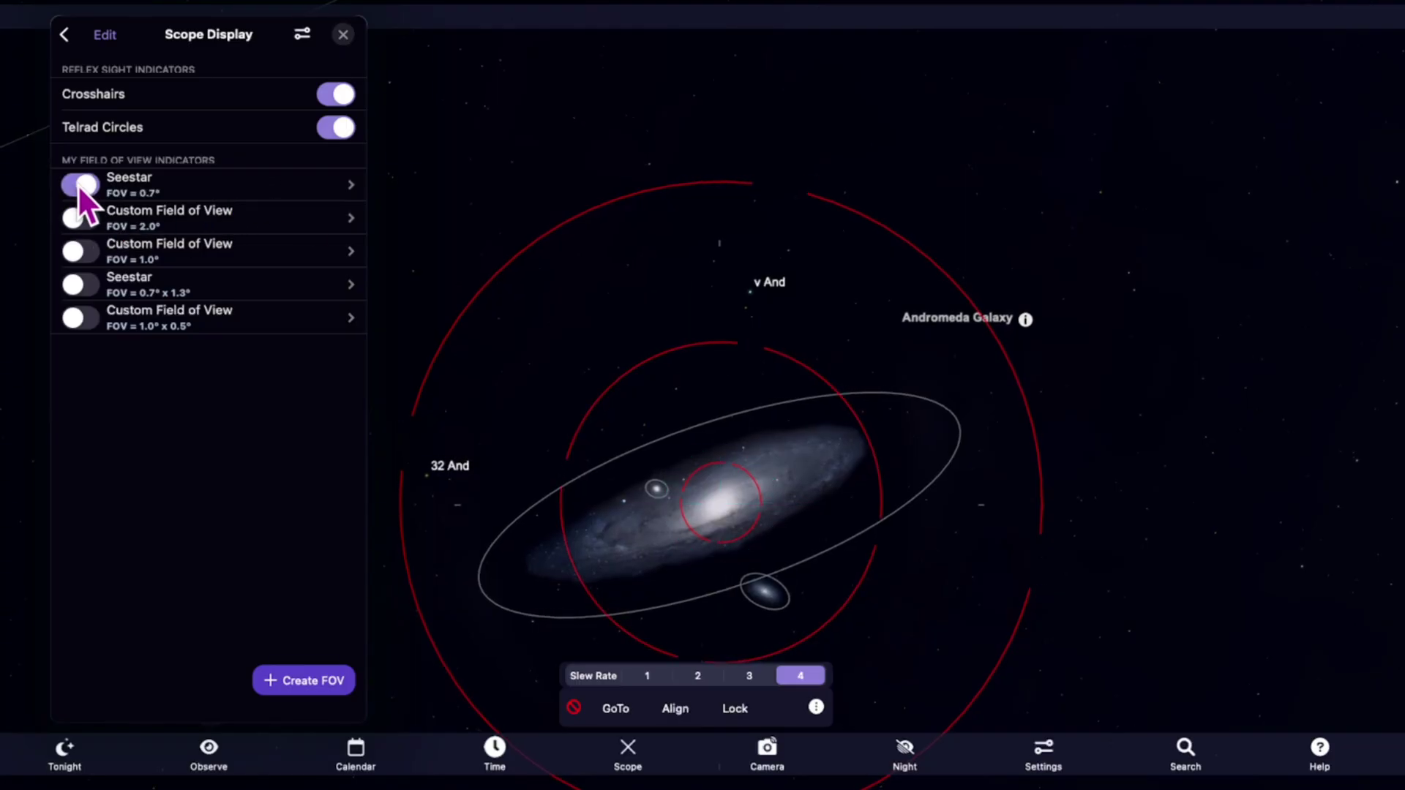
left_click(79, 284)
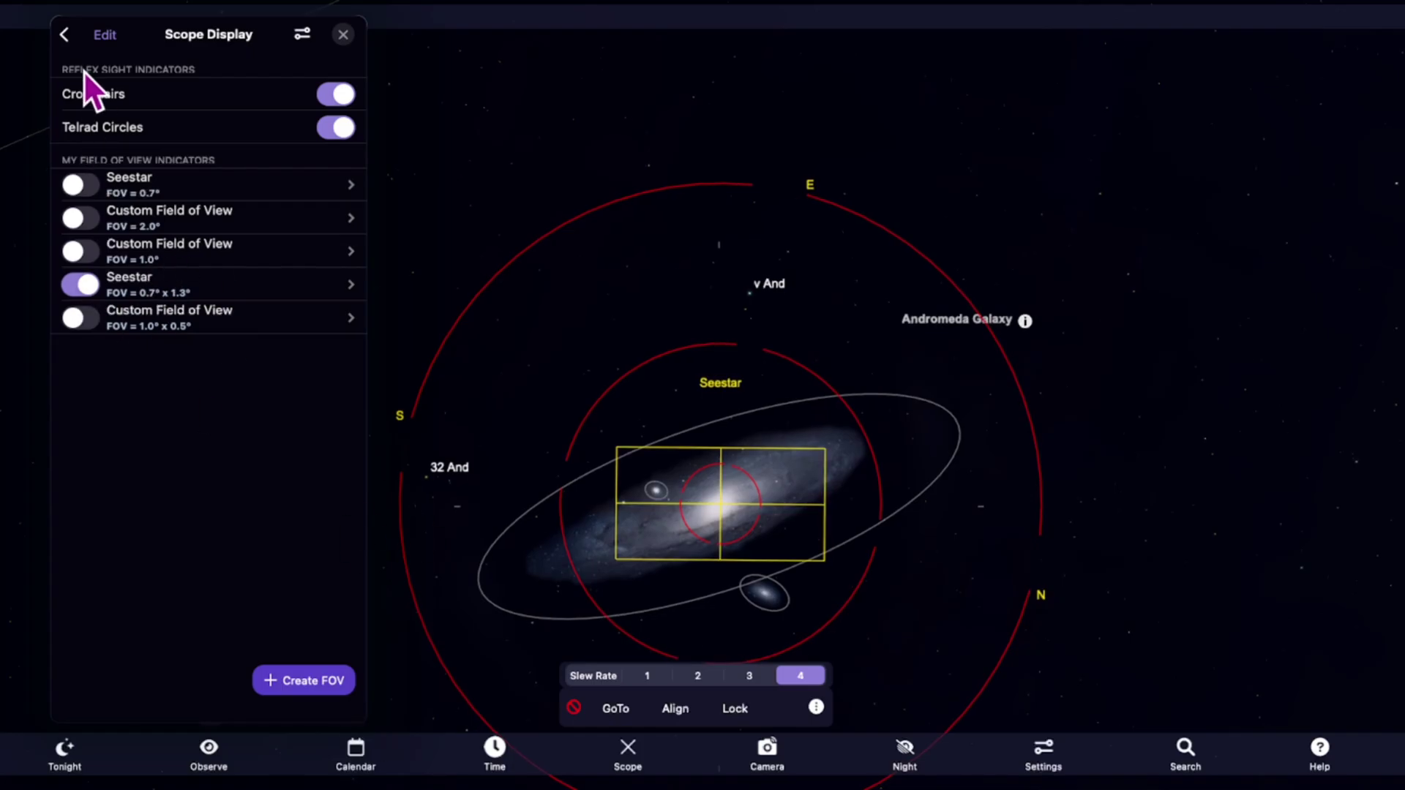
Toggle the crosshairs reflex sight indicator off and on again, and leave the Scope Display settings
left_click(338, 95)
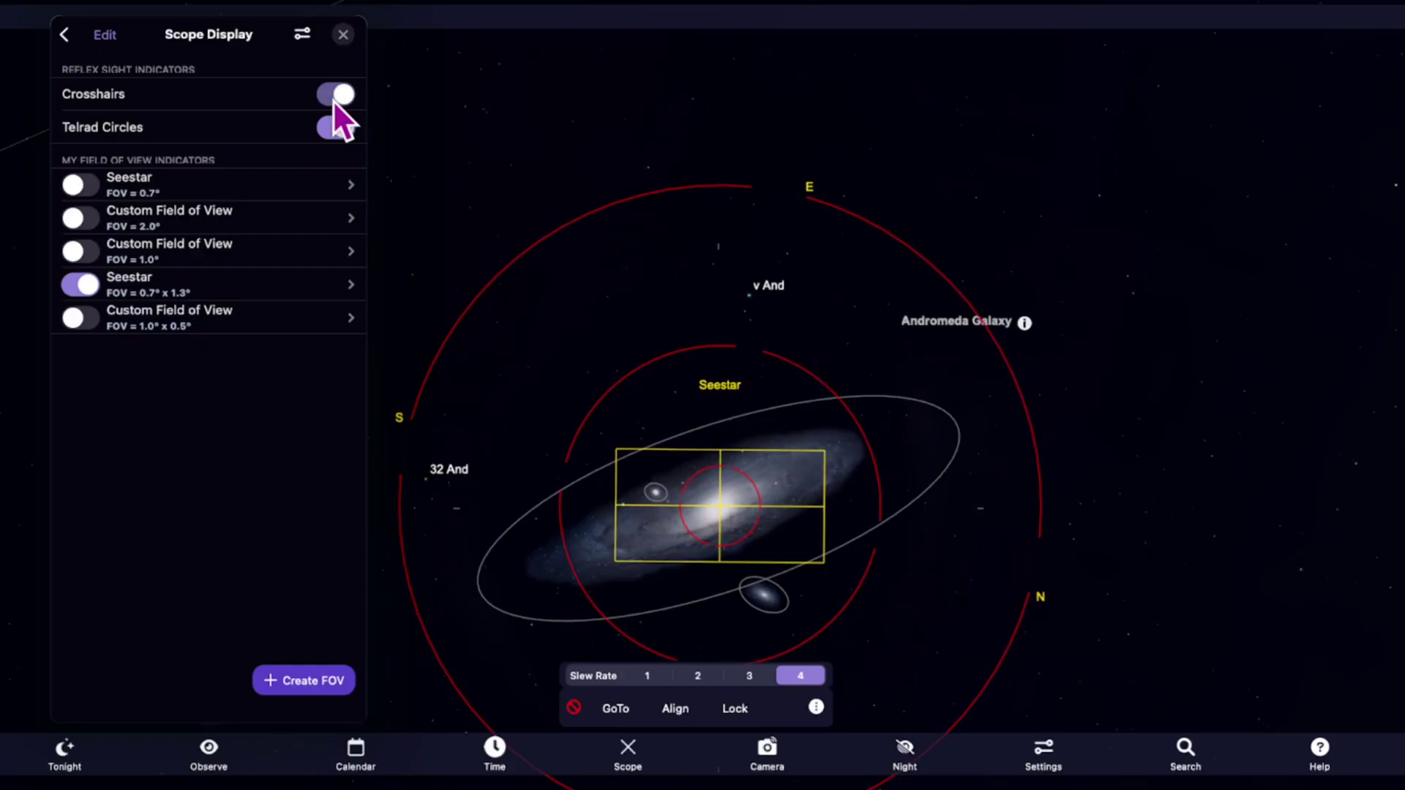
left_click(333, 100)
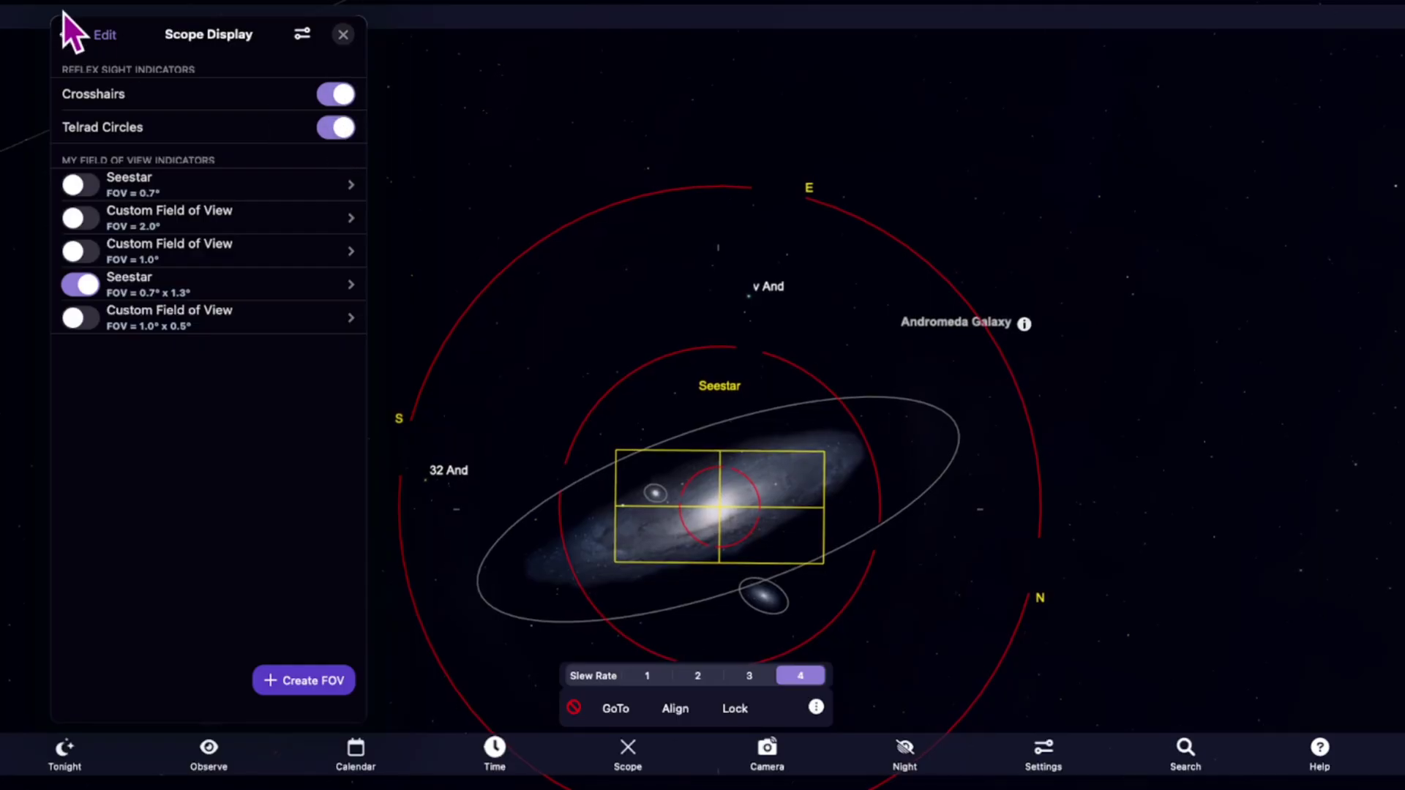
left_click(65, 34)
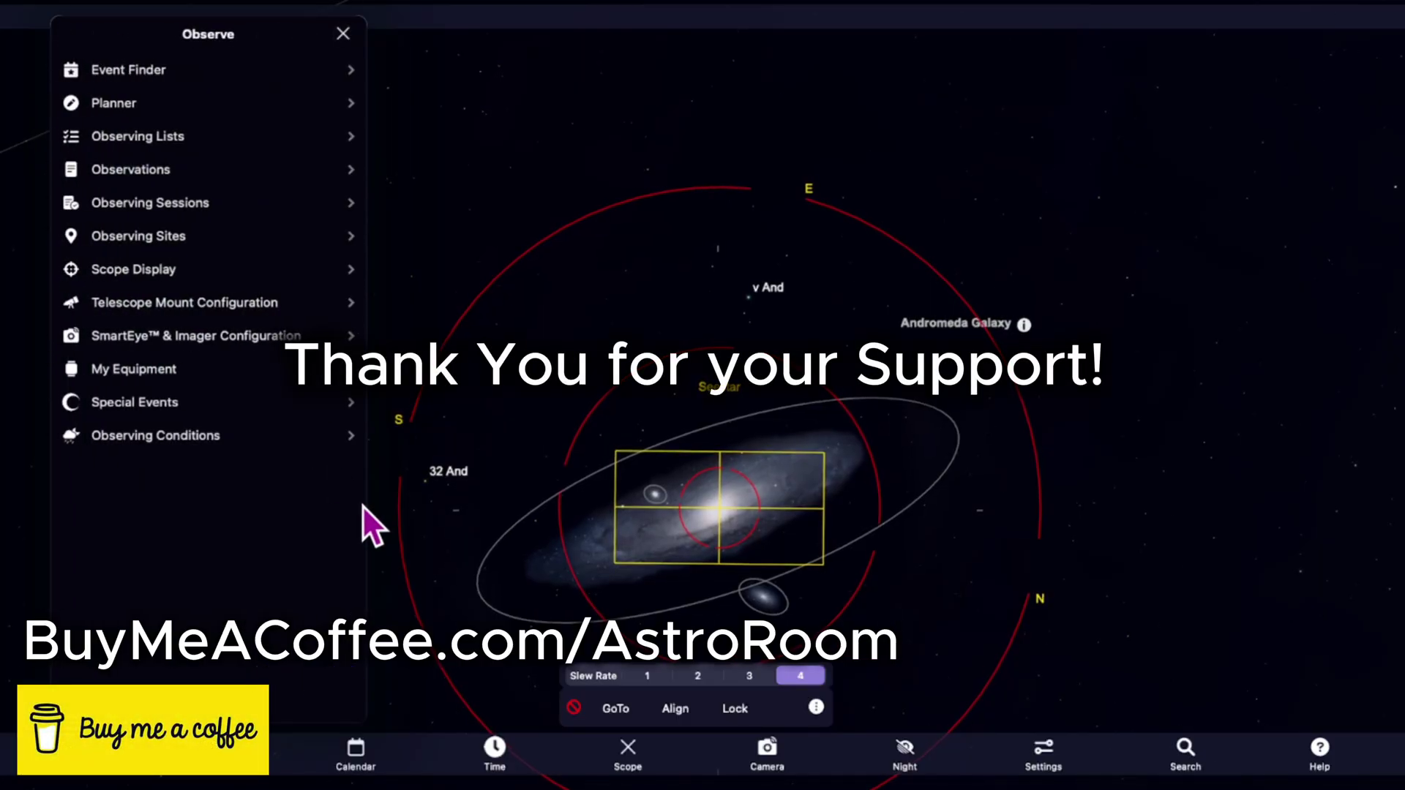